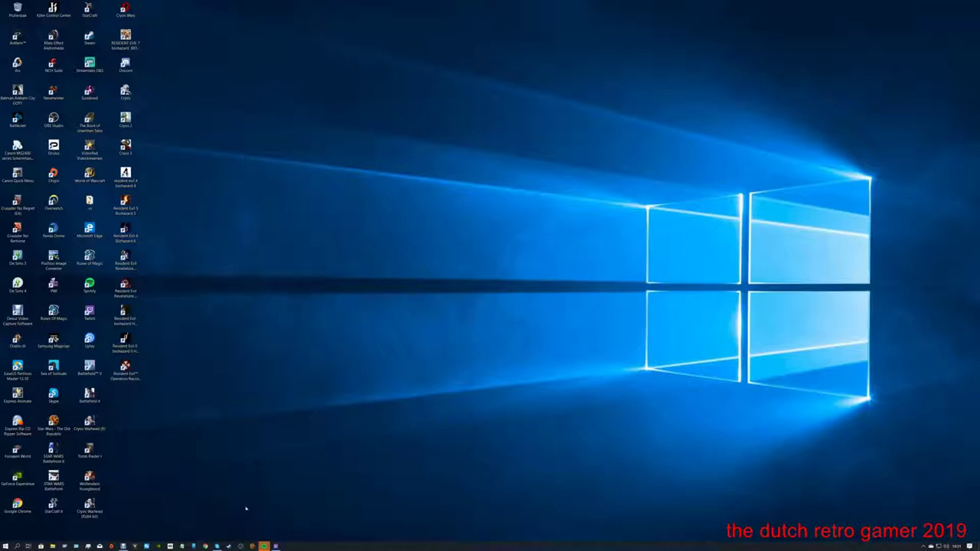
# - Launch the Gigabyte driver setup from the DVD drive (F:) and minimise the file browser and screen recorder windows
pyautogui.click(122, 546)
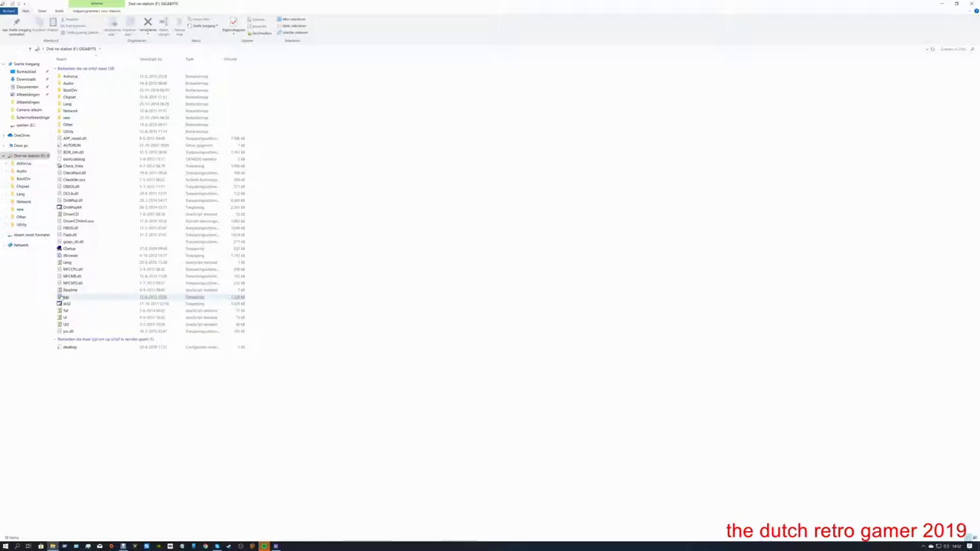
pyautogui.click(66, 291)
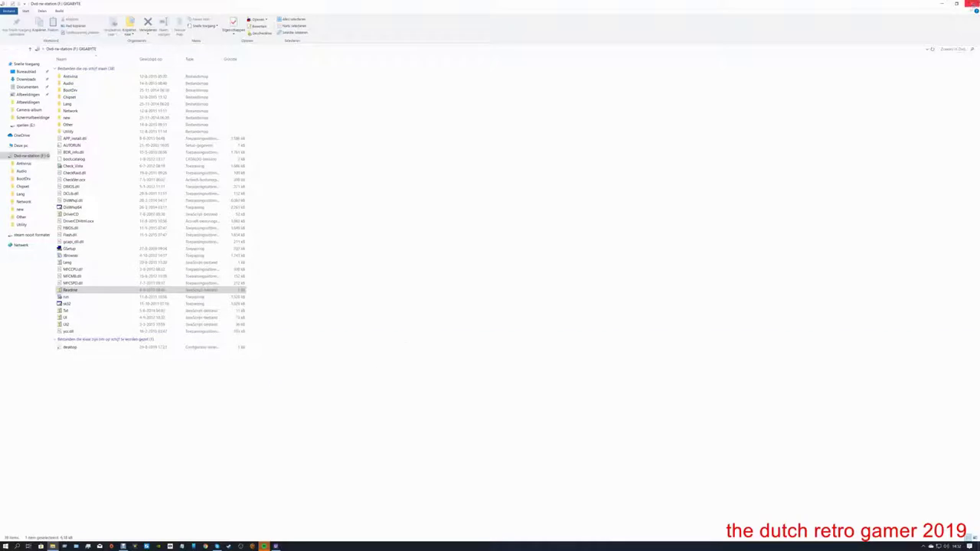
pyautogui.click(942, 4)
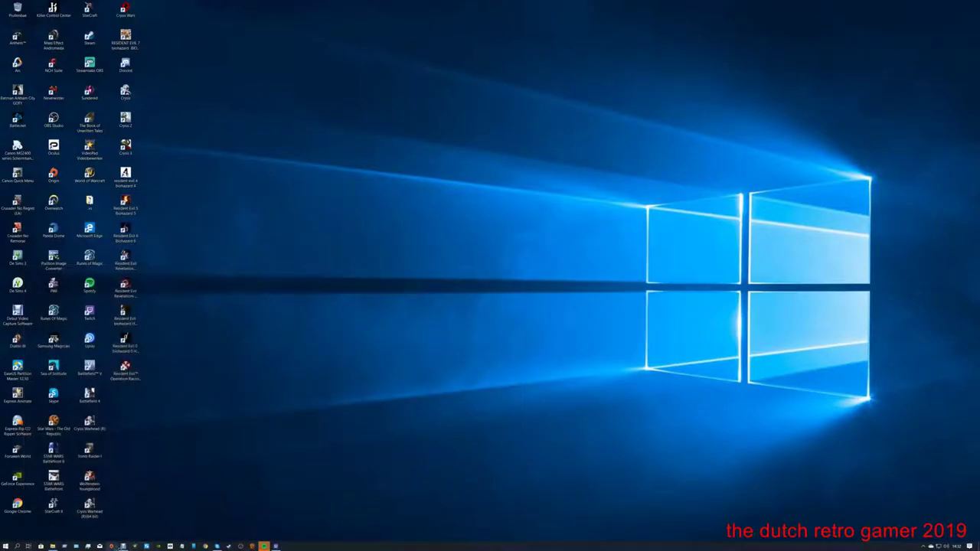
pyautogui.moveTo(123, 547)
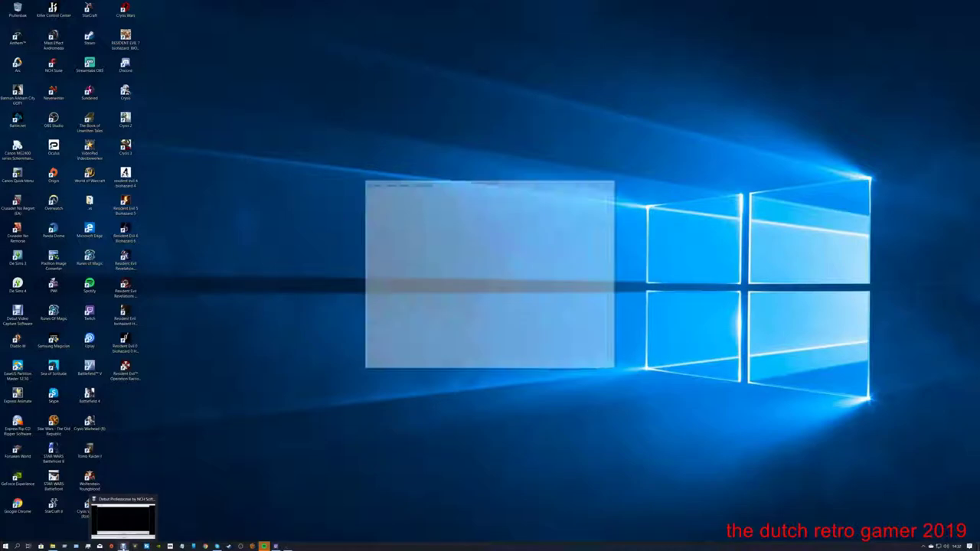
pyautogui.click(122, 546)
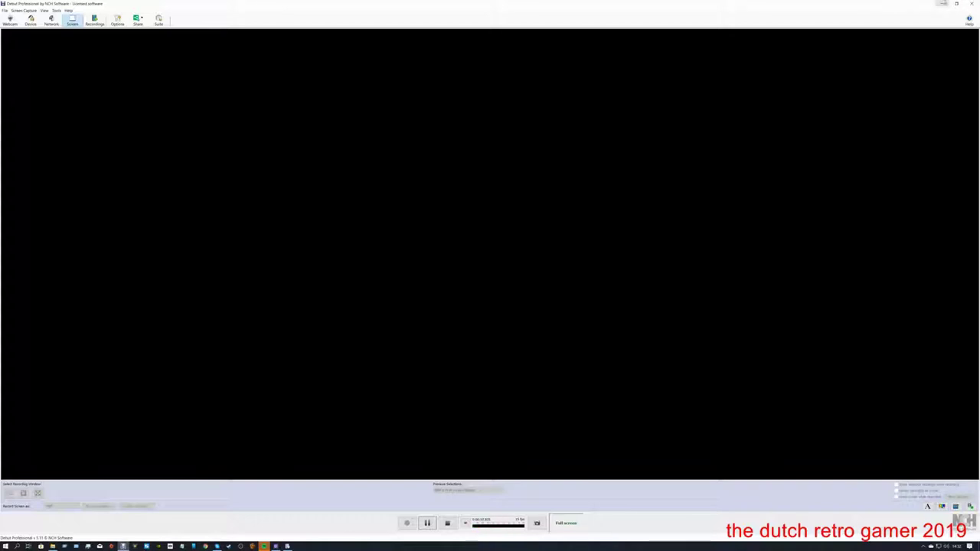
pyautogui.click(942, 4)
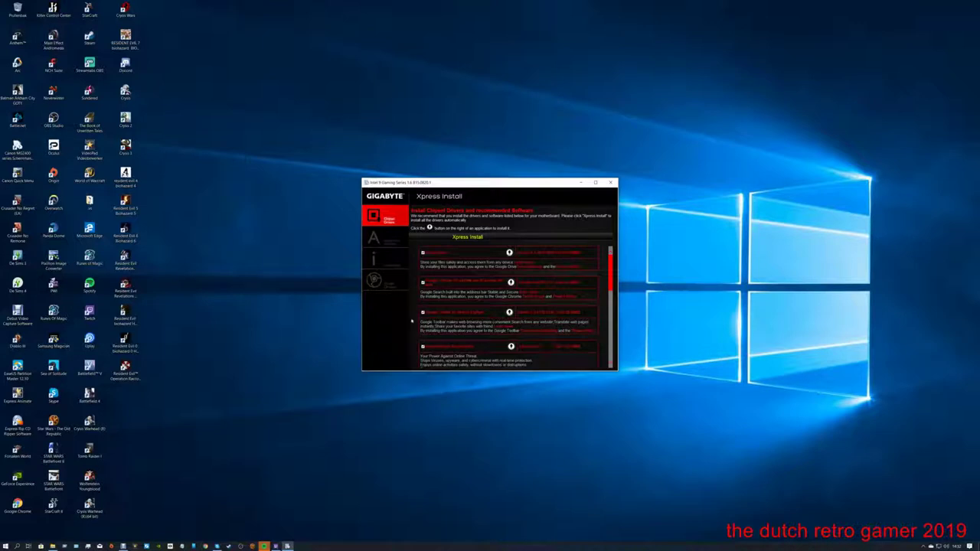
# - Deselect Norton Internet Security, Google Chrome and Google Drive in the Xpress Install list
pyautogui.scroll(-3, 412, 312)
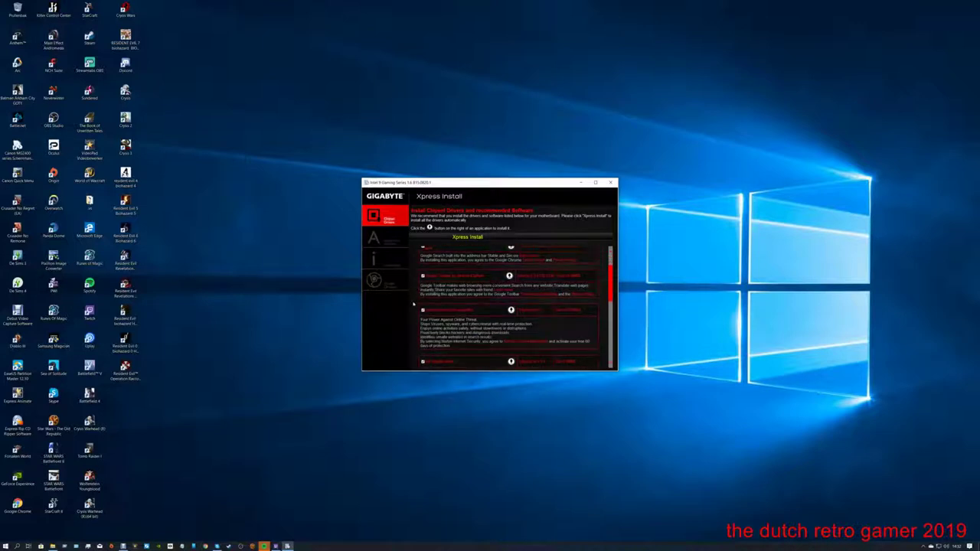
pyautogui.click(423, 291)
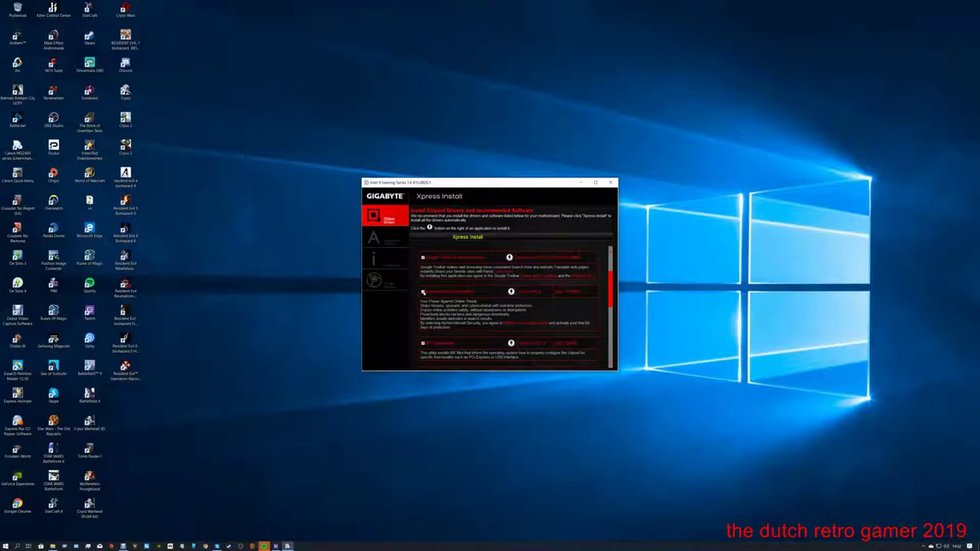
pyautogui.scroll(3, 410, 268)
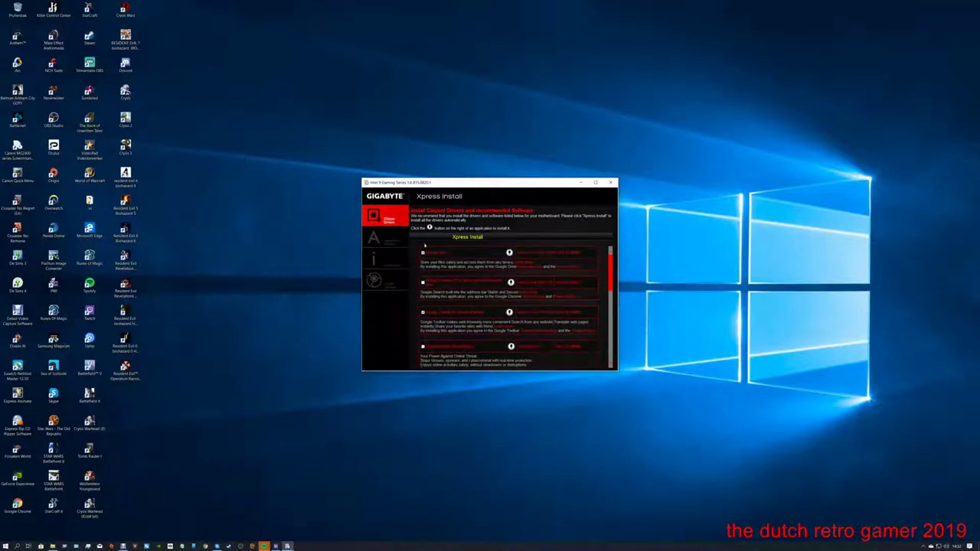
pyautogui.scroll(-6, 422, 307)
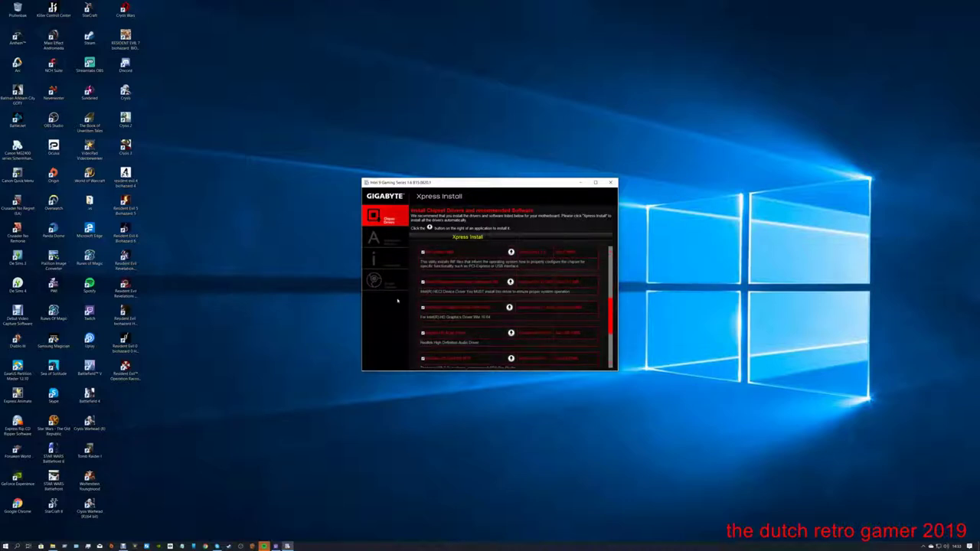
pyautogui.scroll(-4, 419, 332)
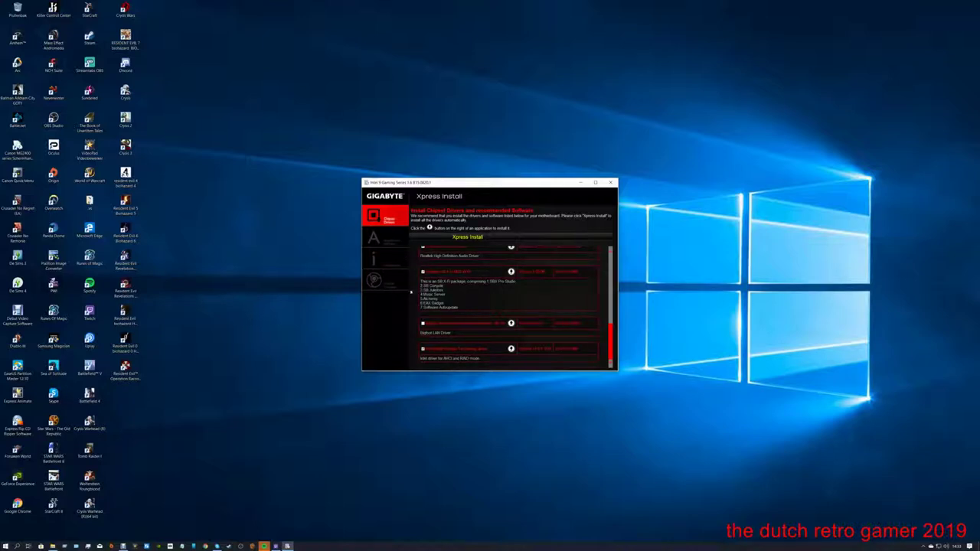
pyautogui.scroll(1, 452, 314)
pyautogui.scroll(4, 452, 314)
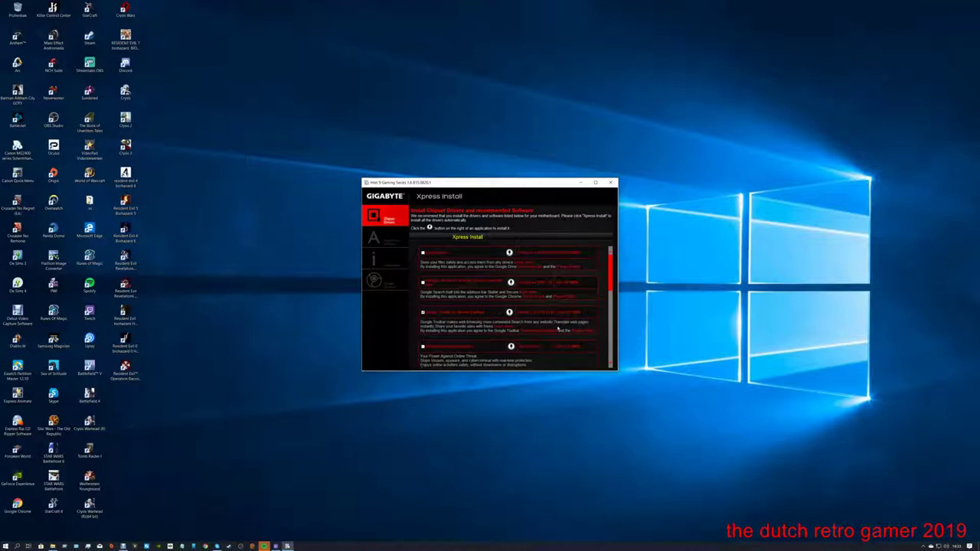
# - Install the Intel chipset device software individually, accepting its licence agreement and choosing to restart the computer later
pyautogui.scroll(-1, 576, 336)
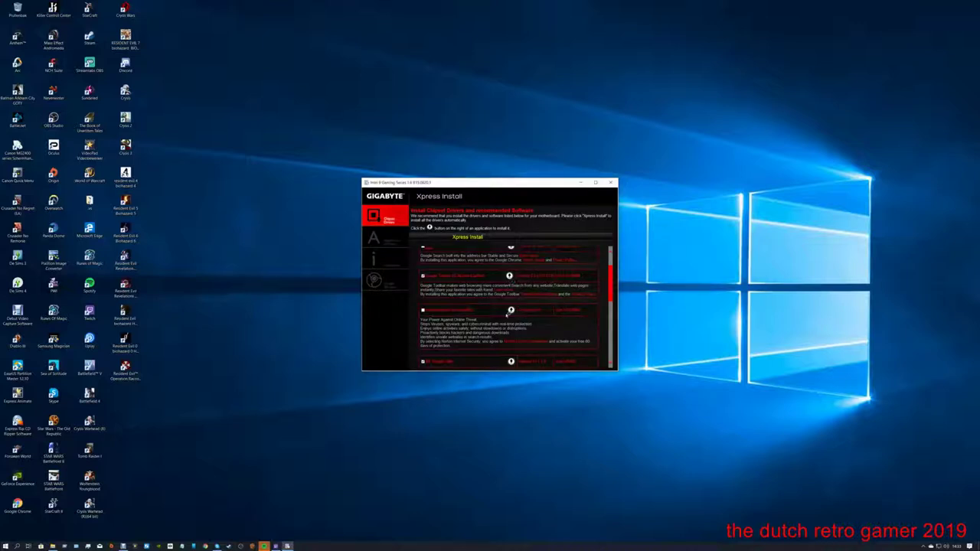
pyautogui.scroll(-2, 509, 323)
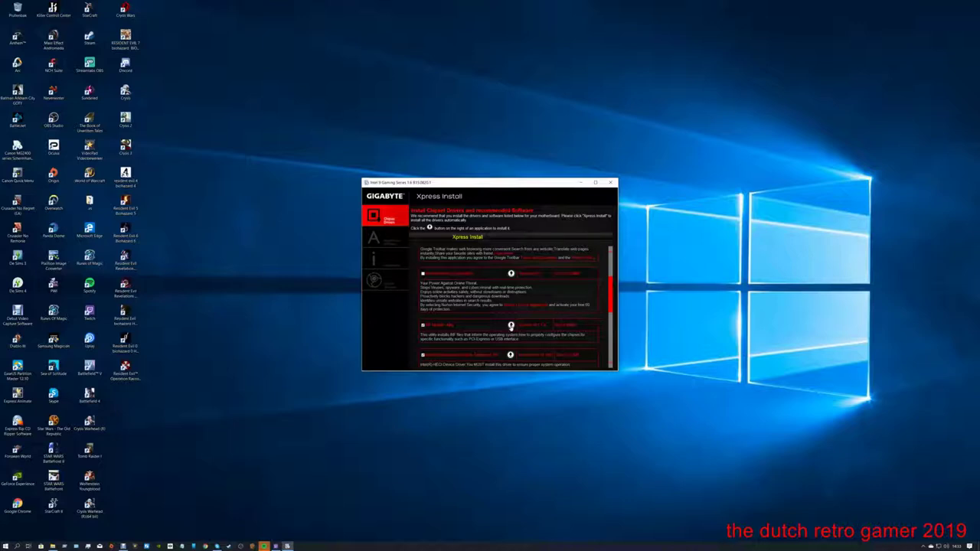
pyautogui.click(511, 326)
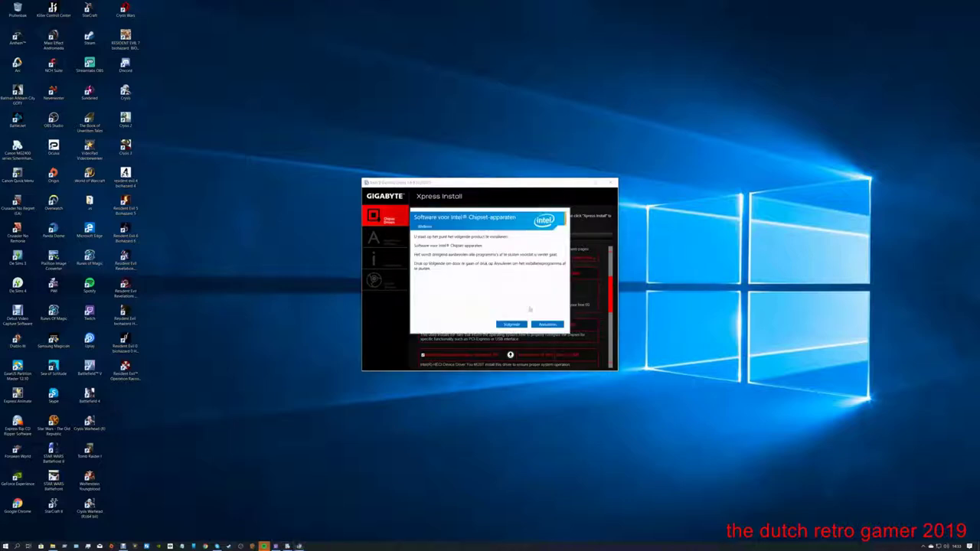
pyautogui.click(511, 324)
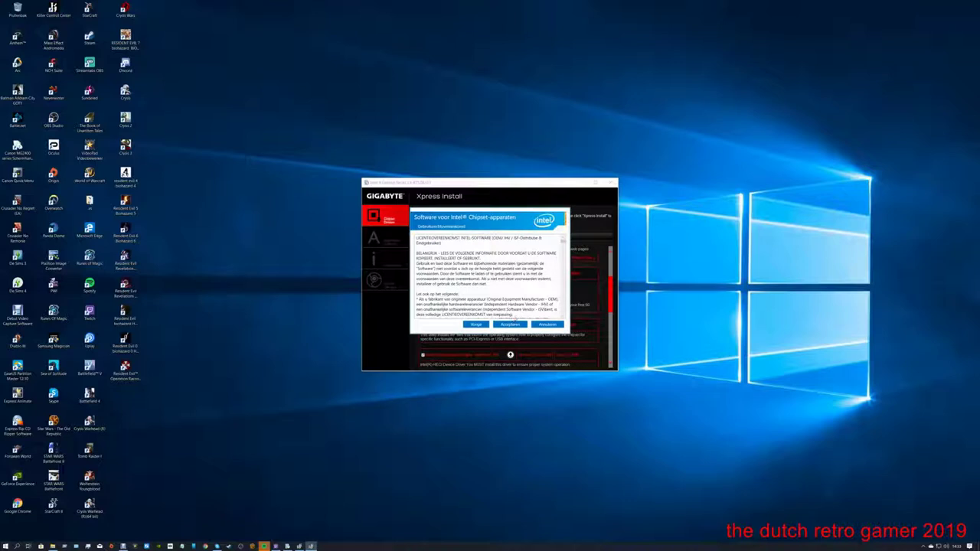
pyautogui.click(511, 325)
pyautogui.click(511, 325)
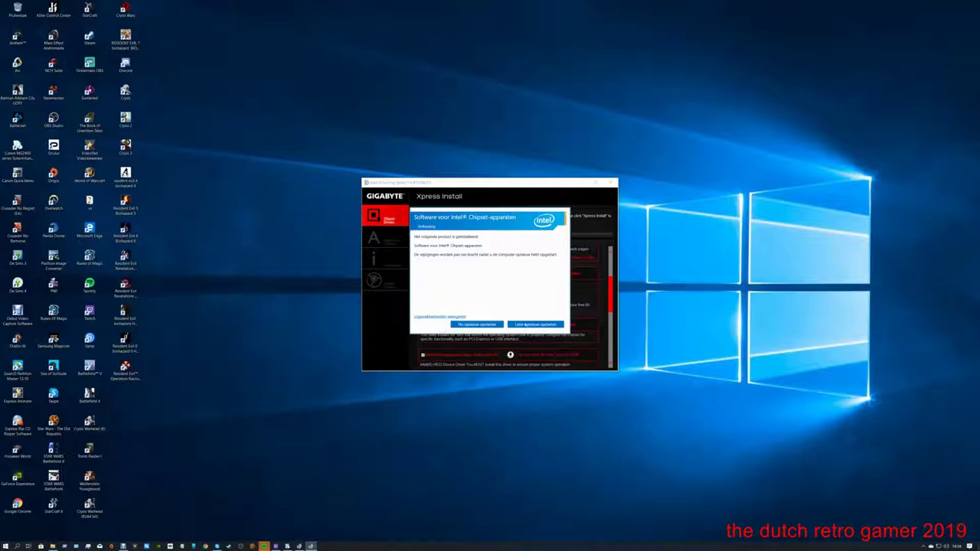
pyautogui.click(527, 325)
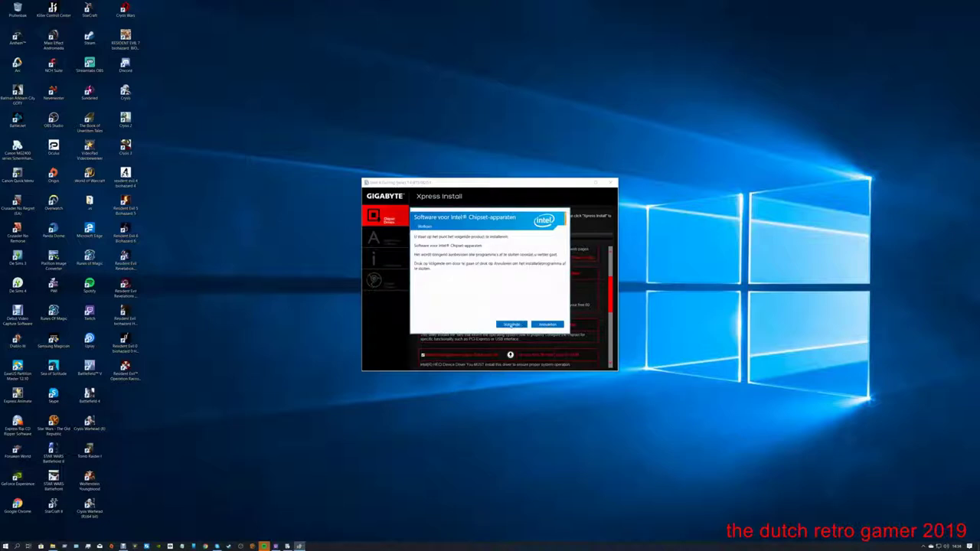
# - Go through the reopened Intel chipset software setup again, accept the licence and postpone the restart
pyautogui.click(511, 324)
pyautogui.click(510, 325)
pyautogui.click(509, 325)
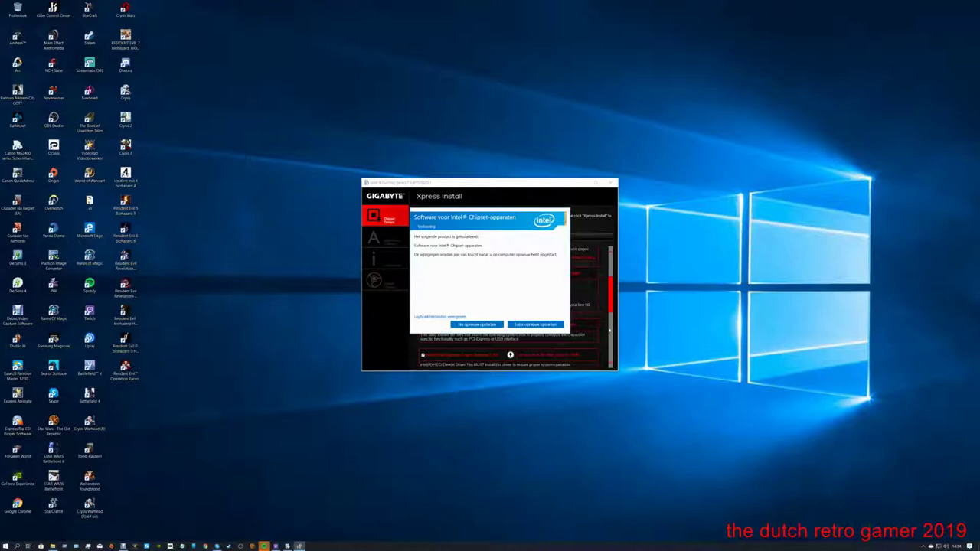
pyautogui.click(527, 324)
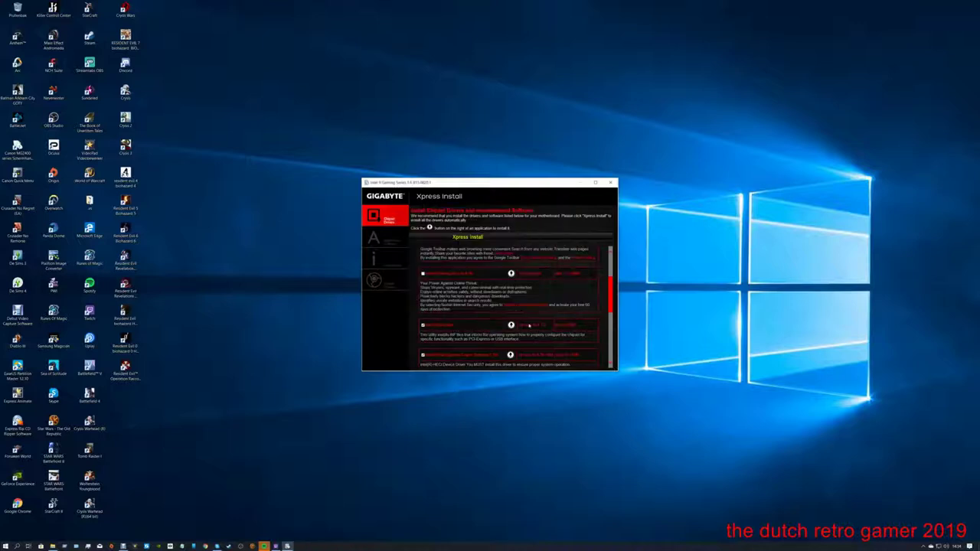
# - Start the Intel Management Engine components setup from the driver list and agree to overwrite the newer driver version
pyautogui.scroll(2, 530, 291)
pyautogui.scroll(1, 530, 291)
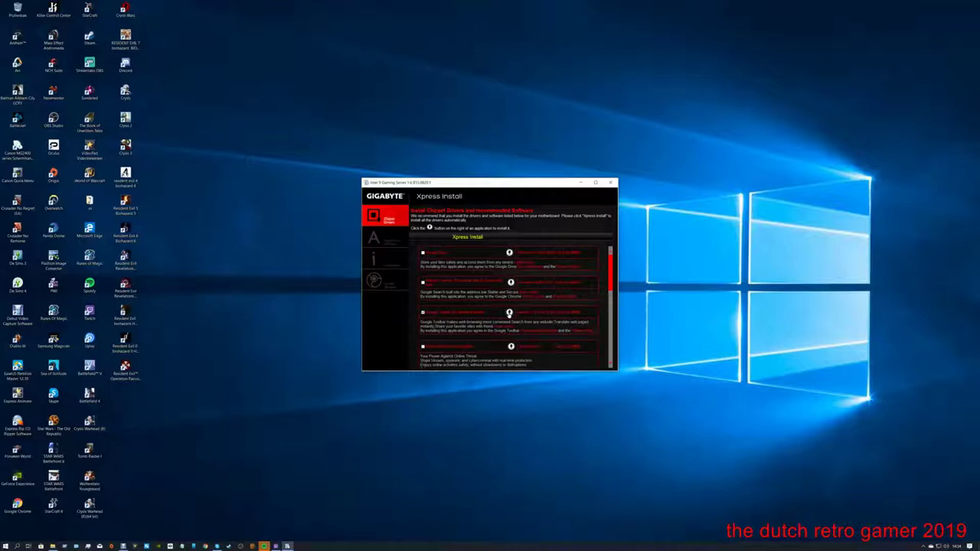
pyautogui.scroll(-5, 512, 316)
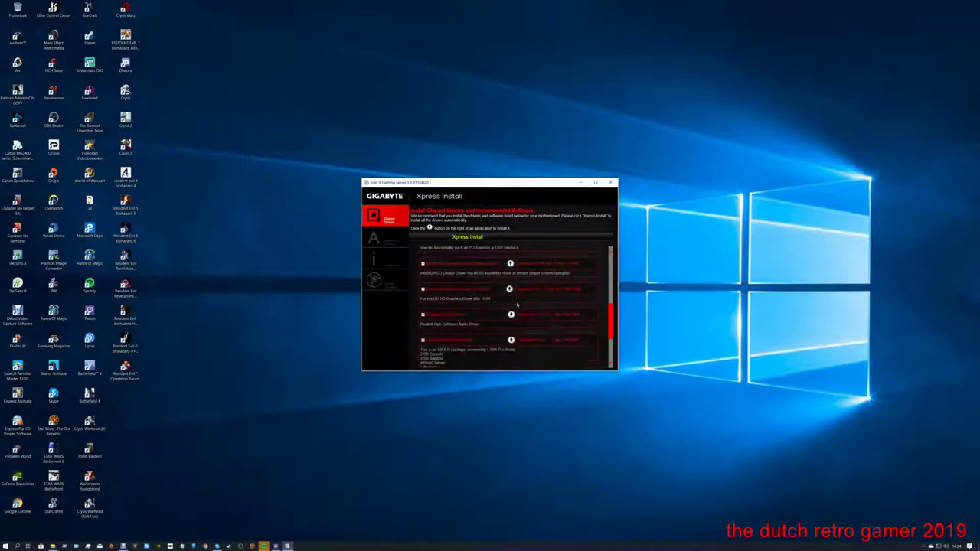
pyautogui.scroll(1, 499, 280)
pyautogui.scroll(3, 497, 291)
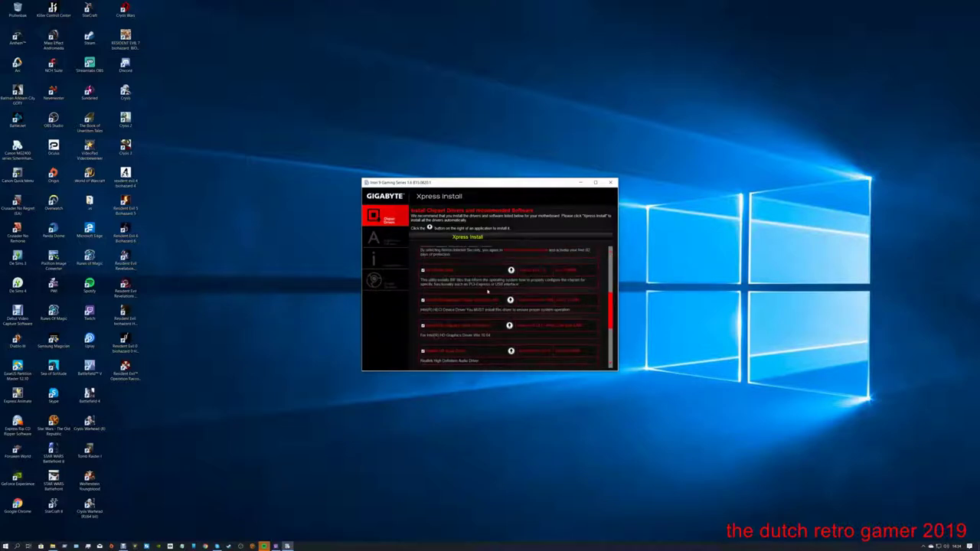
pyautogui.scroll(-2, 484, 293)
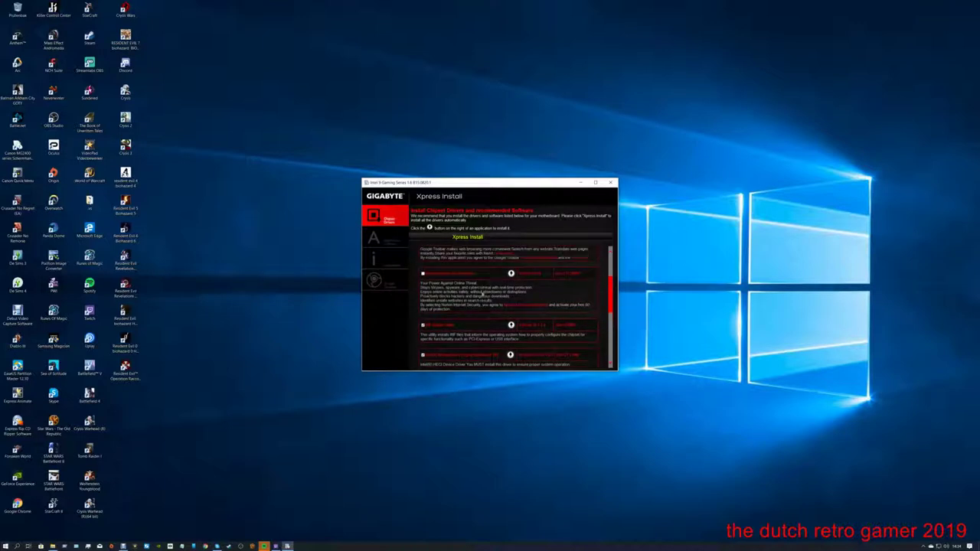
pyautogui.scroll(-1, 483, 294)
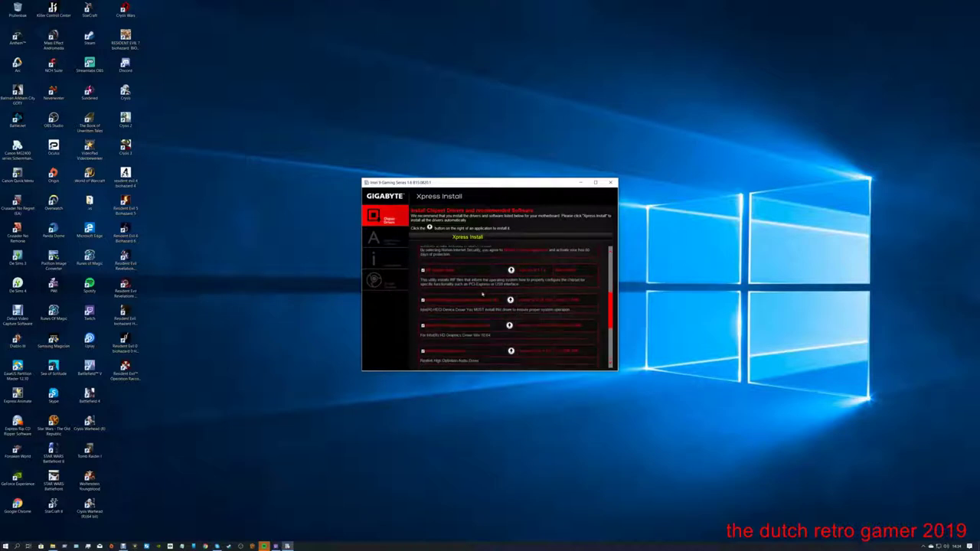
pyautogui.scroll(-2, 497, 301)
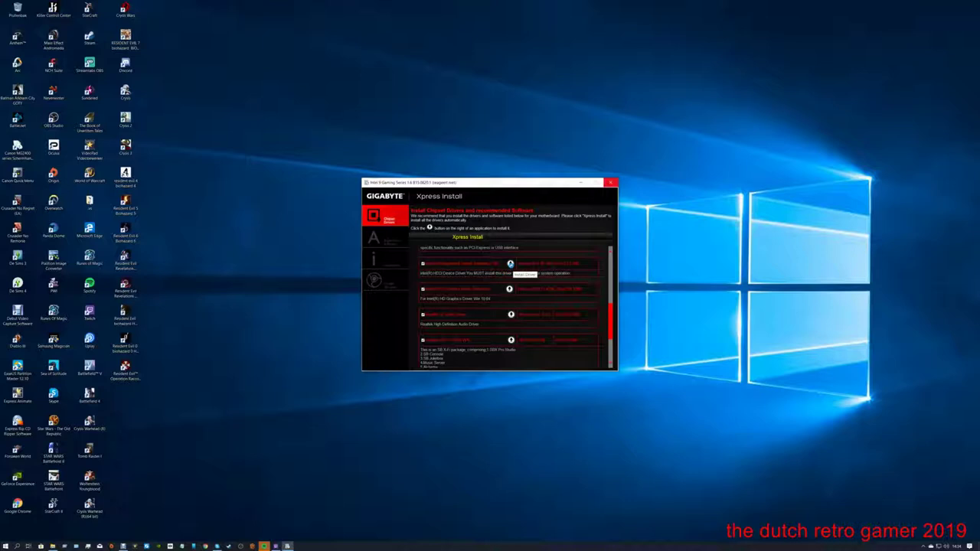
pyautogui.click(511, 264)
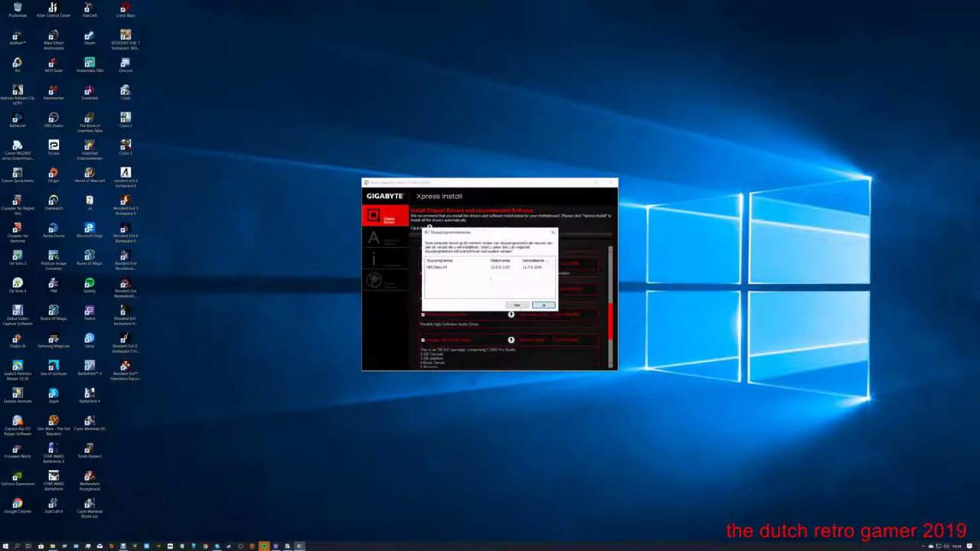
pyautogui.click(543, 306)
pyautogui.click(525, 327)
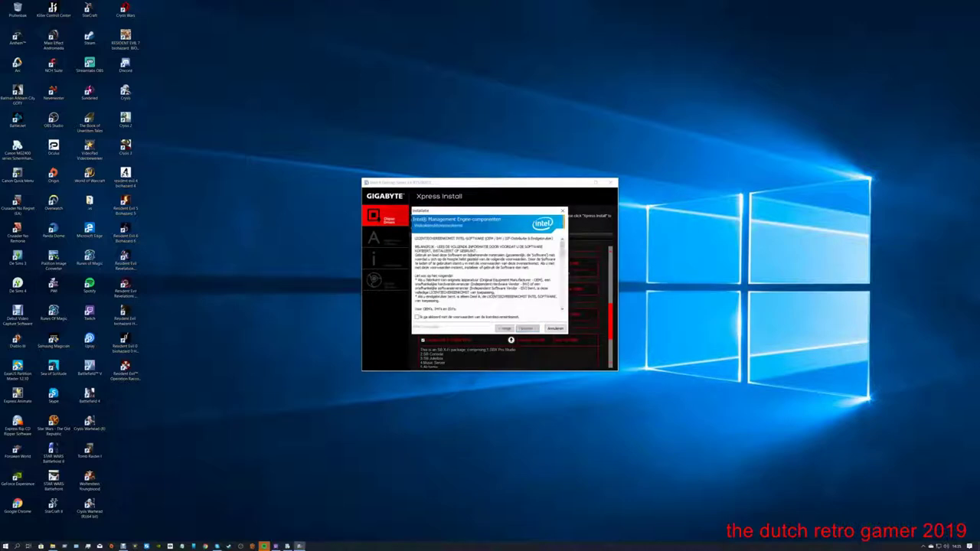
# - Accept the Intel Management Engine licence, install the components in the default folder and finish the setup
pyautogui.click(418, 317)
pyautogui.click(527, 328)
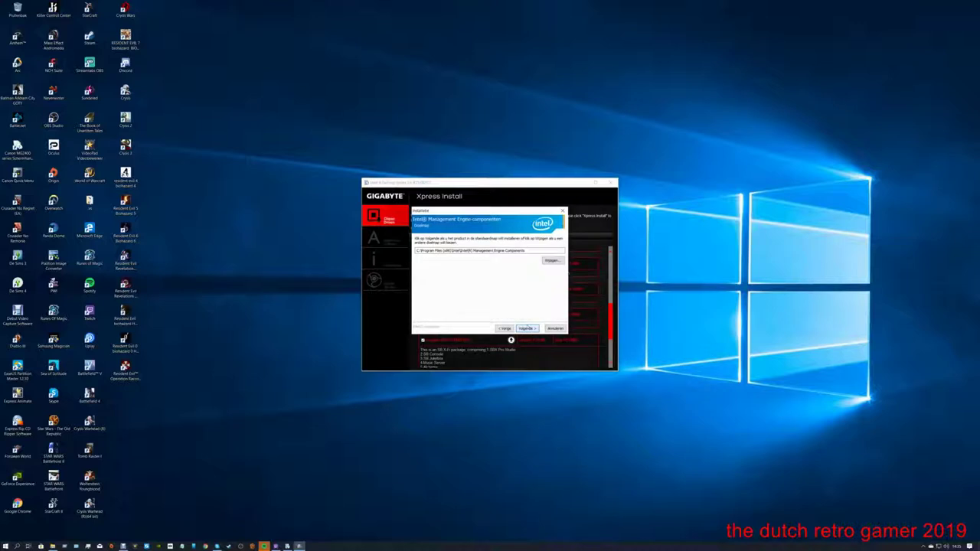
pyautogui.click(526, 328)
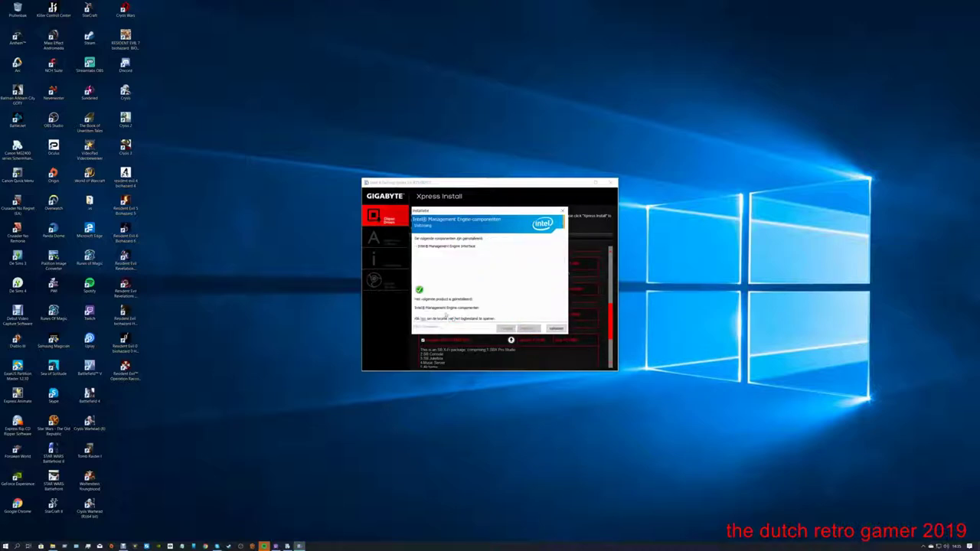
pyautogui.click(553, 329)
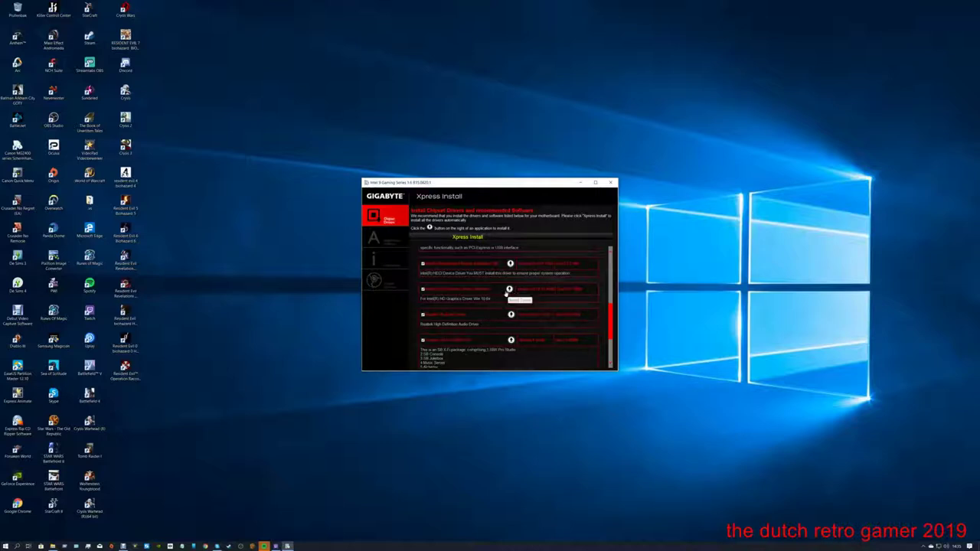
# - Start the Sound Blaster X-Fi MB3 setup from the driver list, choose Dutch as the installation language and accept the licence agreement
pyautogui.scroll(-3, 505, 315)
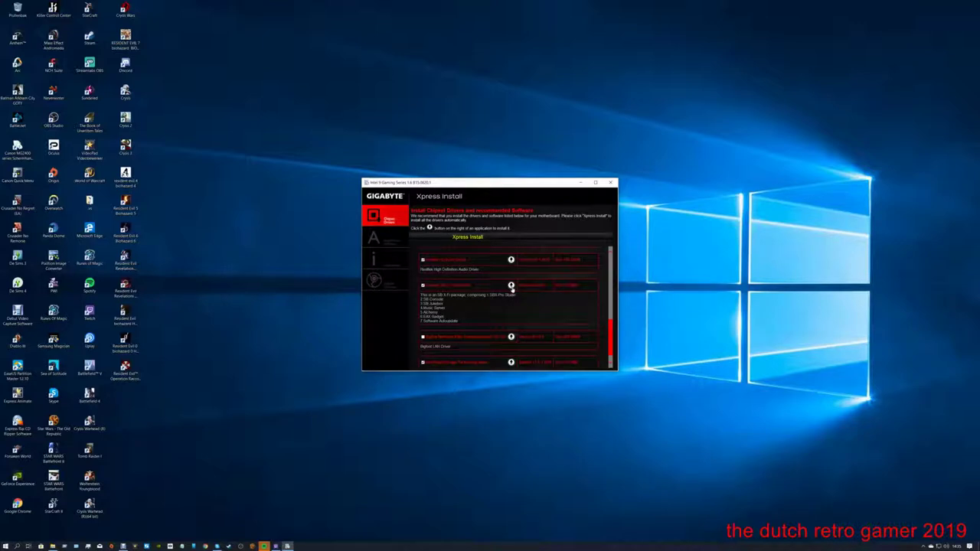
pyautogui.click(512, 287)
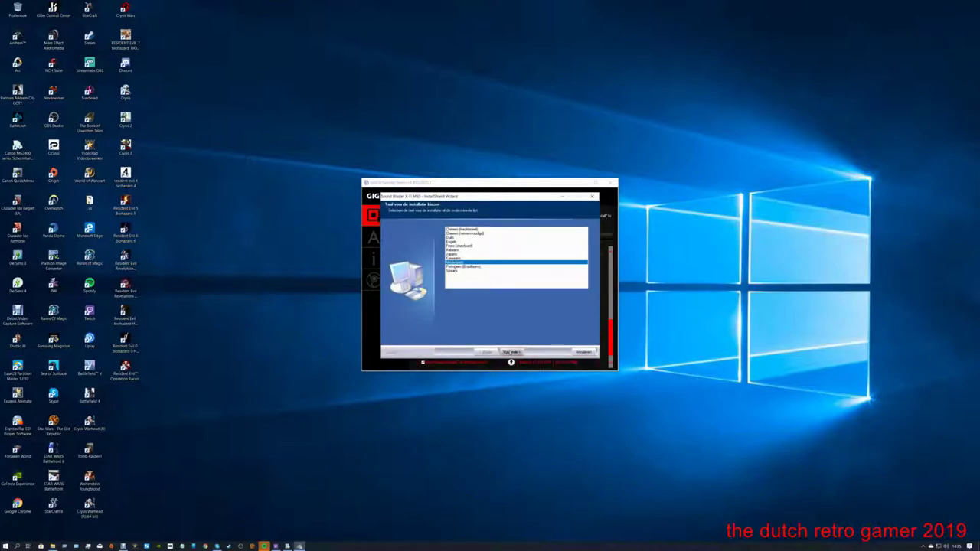
pyautogui.click(510, 351)
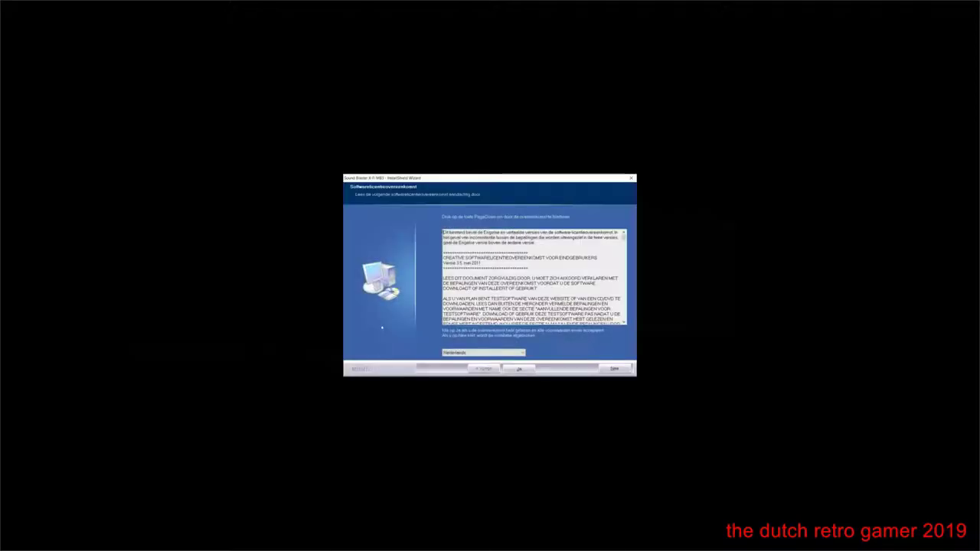
pyautogui.click(519, 370)
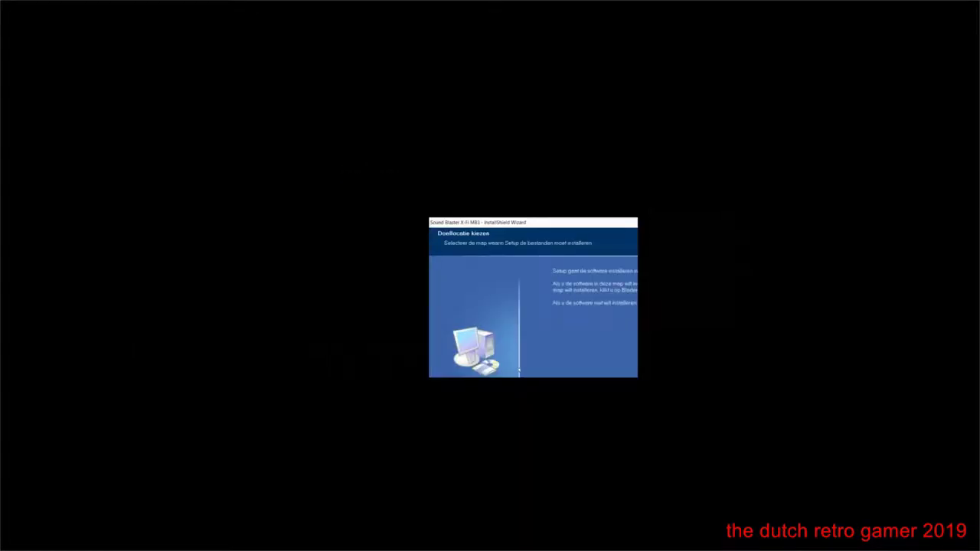
# - Install the Sound Blaster X-Fi MB3 components in the default destination folder and finish the setup, postponing the restart
pyautogui.click(519, 369)
pyautogui.press('Return')
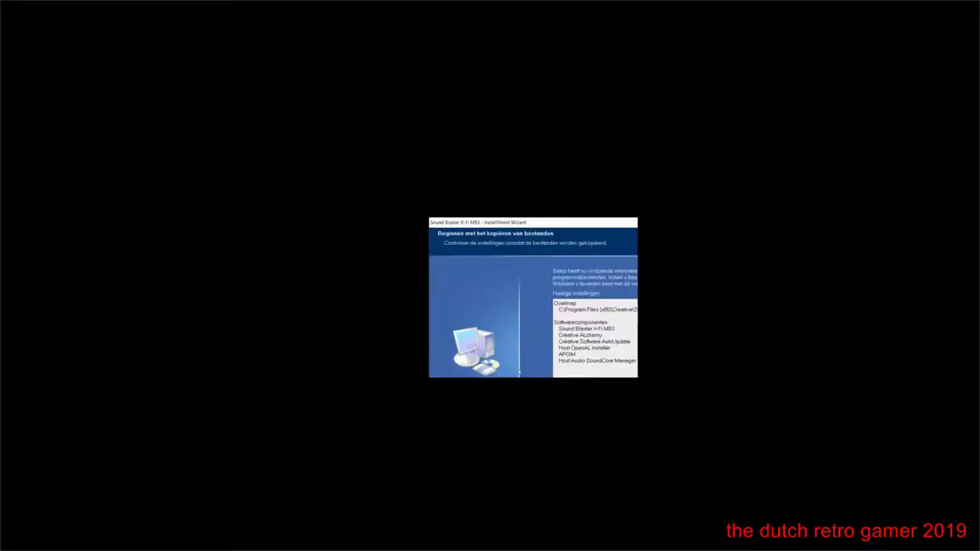
pyautogui.press('Return')
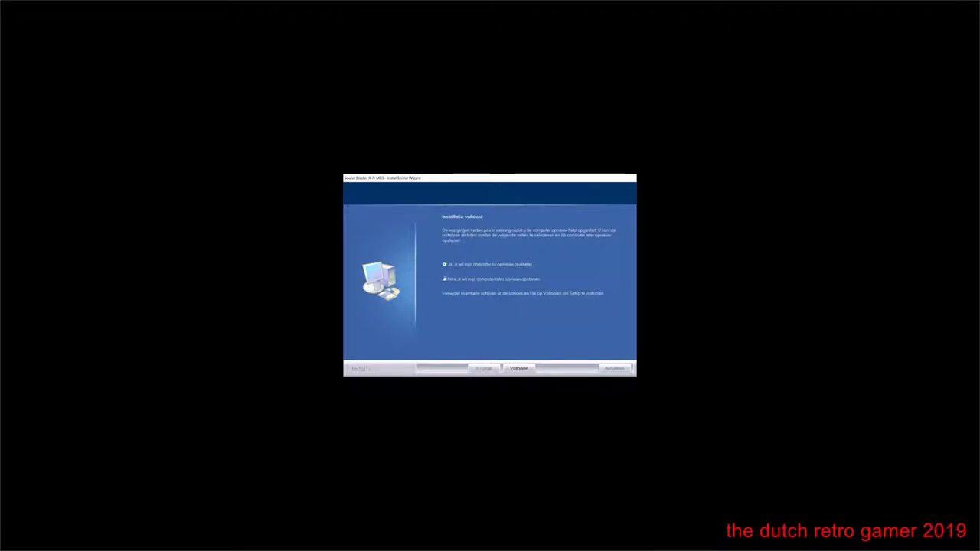
pyautogui.click(519, 368)
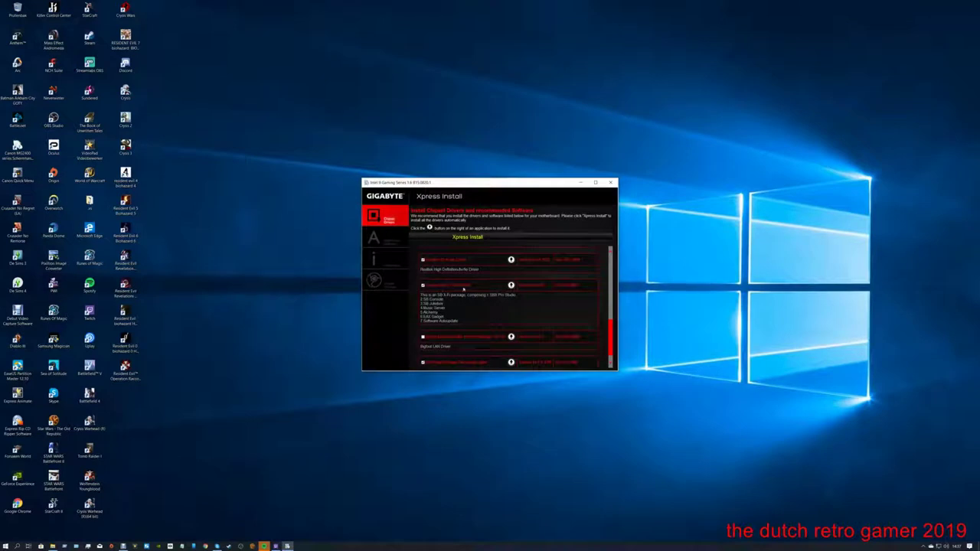
# - Go to the application software section and install the GIGABYTE APP Center with all listed utilities selected
pyautogui.scroll(-1, 465, 326)
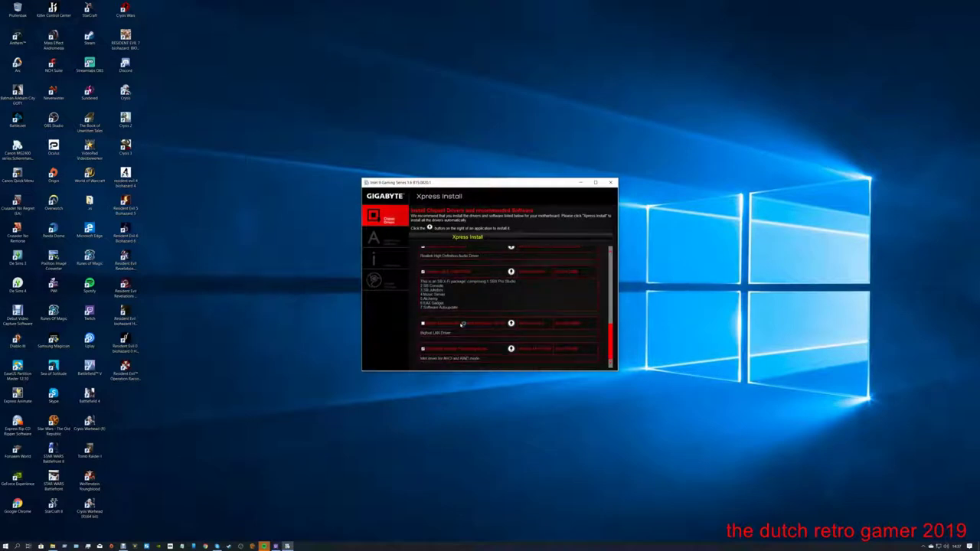
pyautogui.scroll(1, 471, 338)
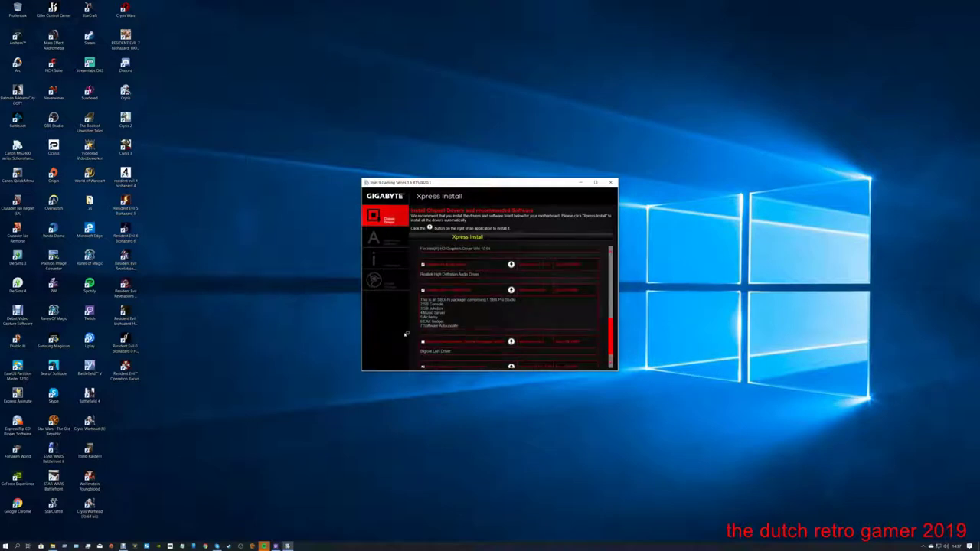
pyautogui.scroll(2, 519, 280)
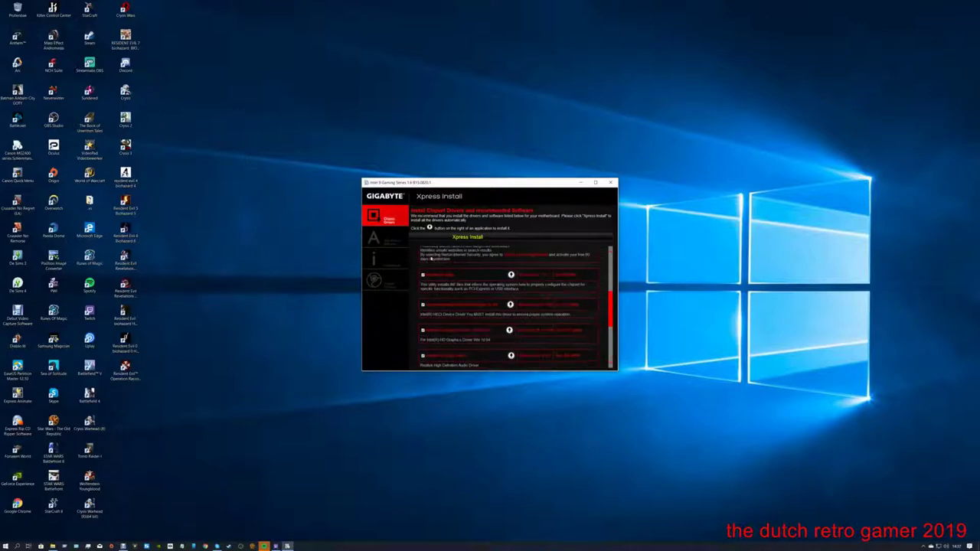
pyautogui.click(389, 235)
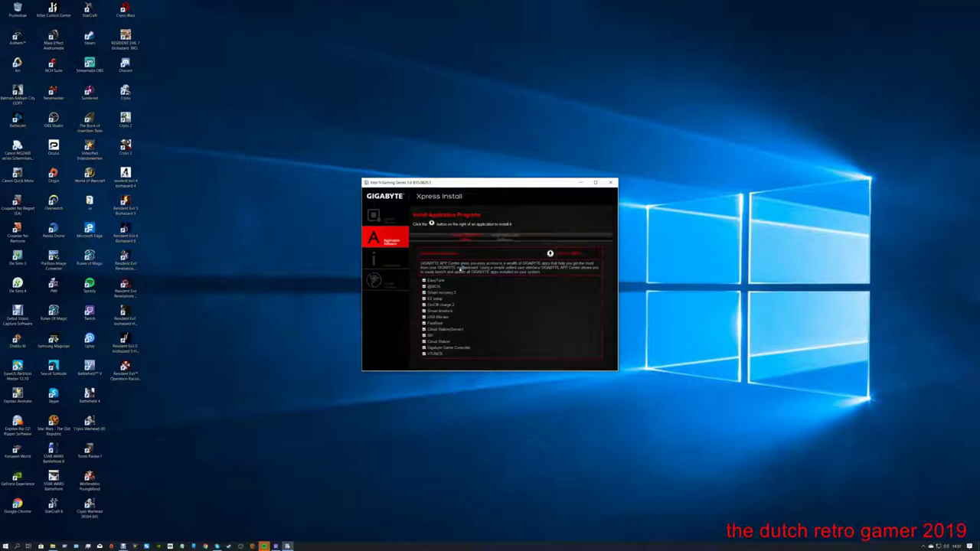
pyautogui.click(550, 253)
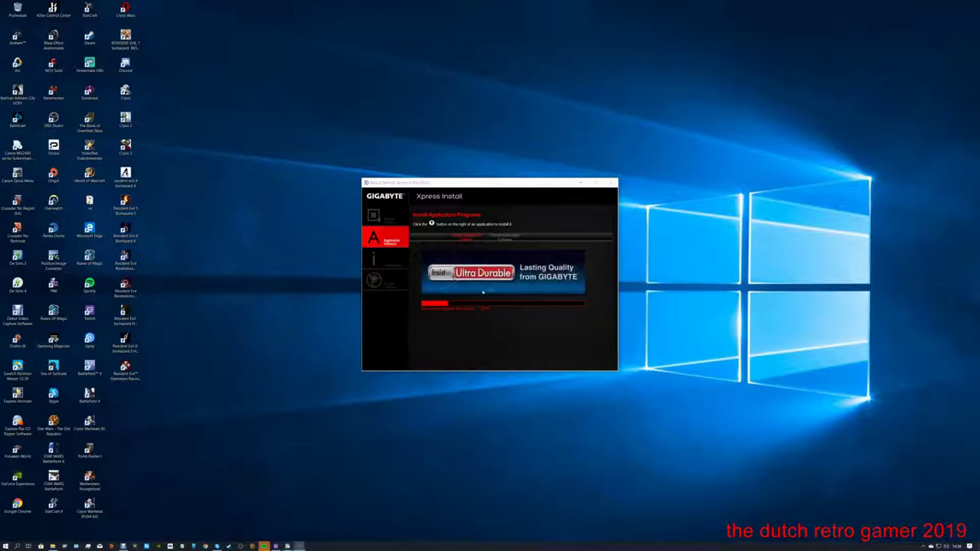
pyautogui.click(435, 358)
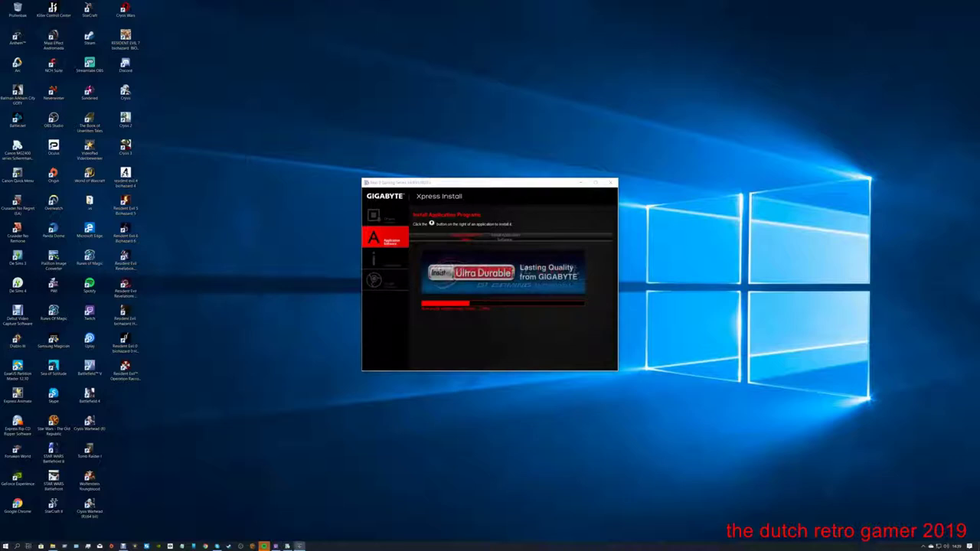
pyautogui.click(287, 546)
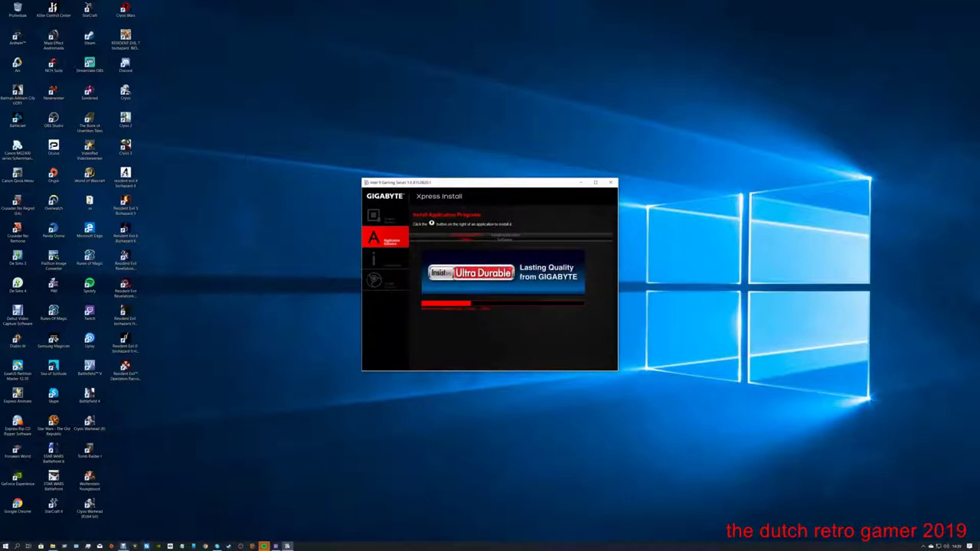
pyautogui.click(123, 546)
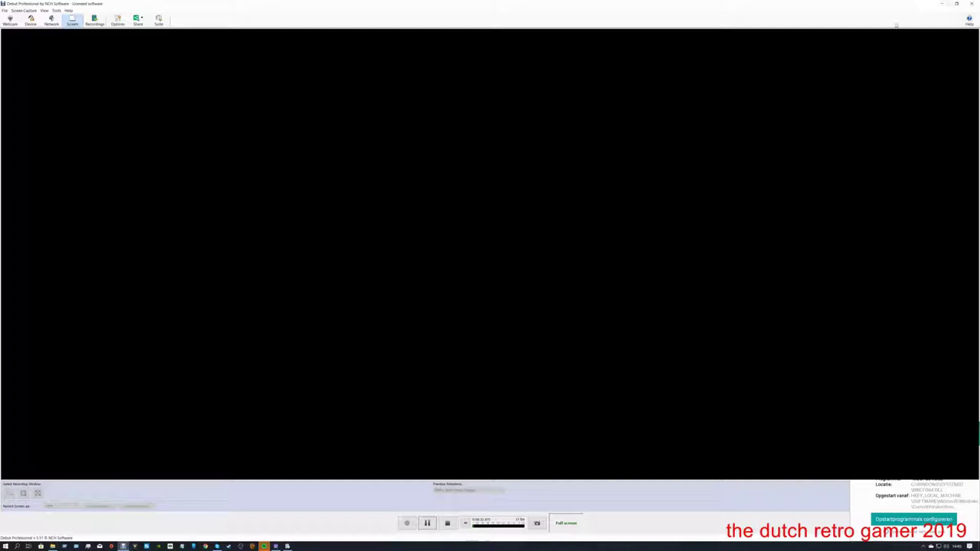
pyautogui.click(942, 4)
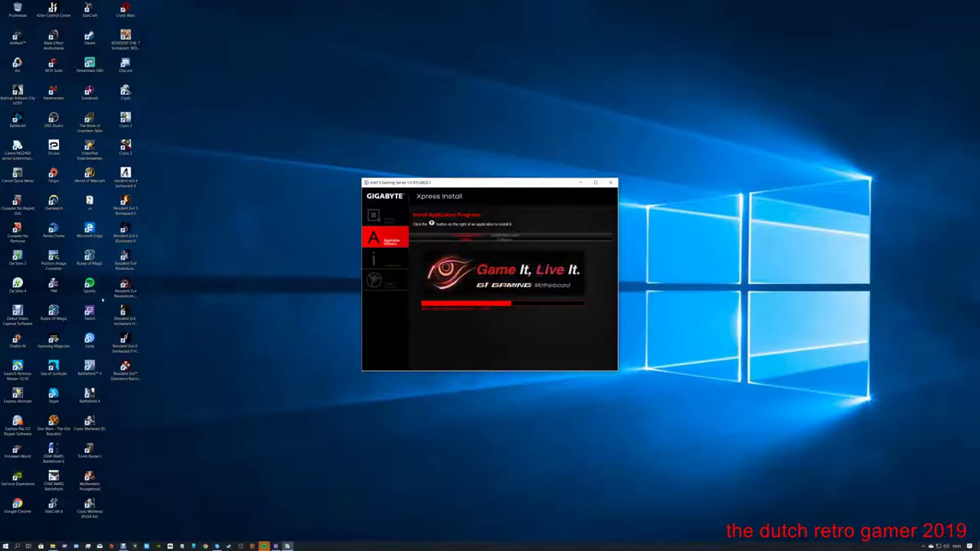
# - Switch to Origin, browse the games in the library and close its window
pyautogui.click(131, 355)
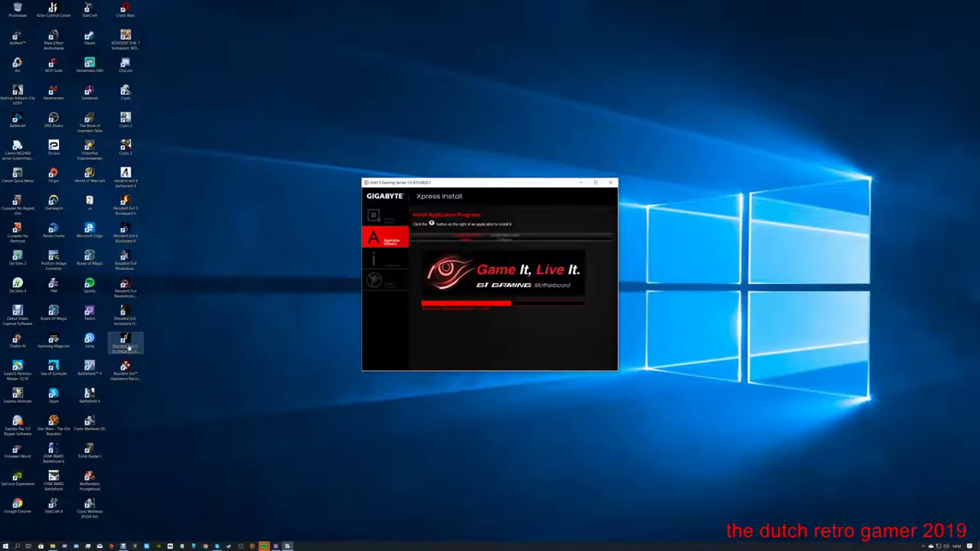
pyautogui.doubleClick(128, 347)
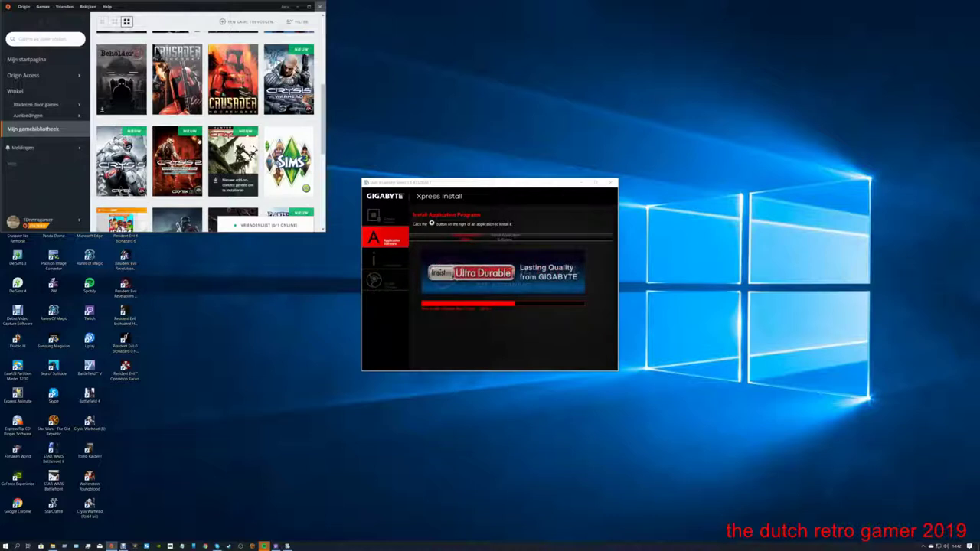
pyautogui.scroll(-2, 207, 131)
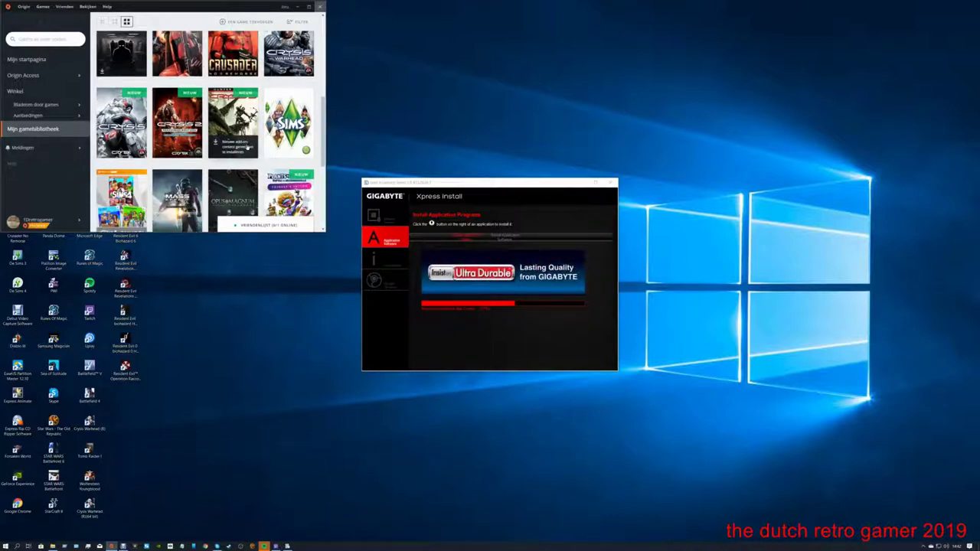
pyautogui.scroll(-3, 199, 138)
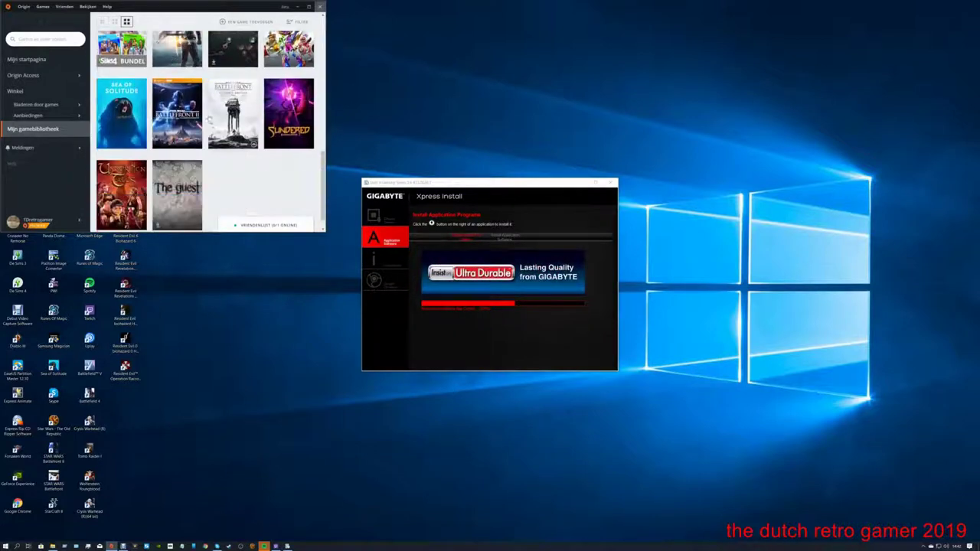
pyautogui.scroll(8, 198, 138)
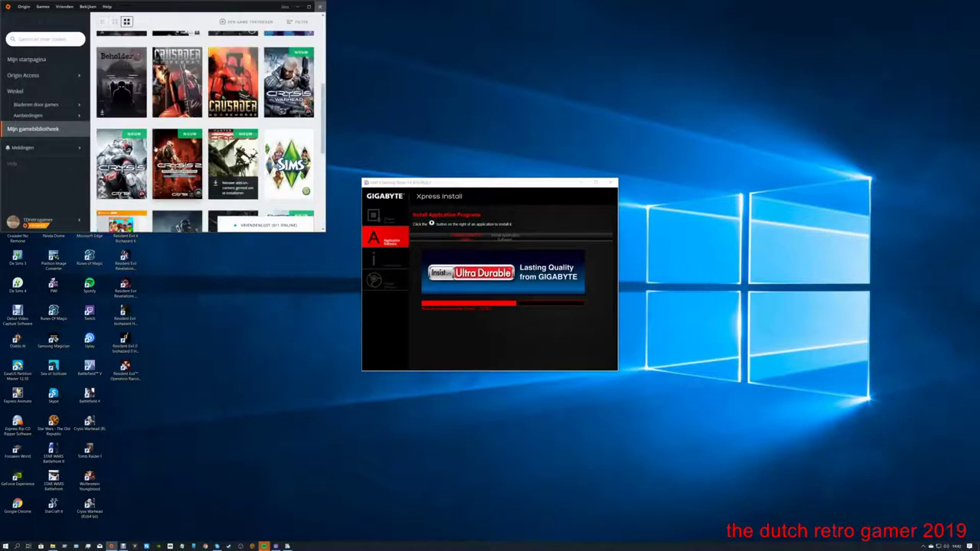
pyautogui.scroll(3, 207, 131)
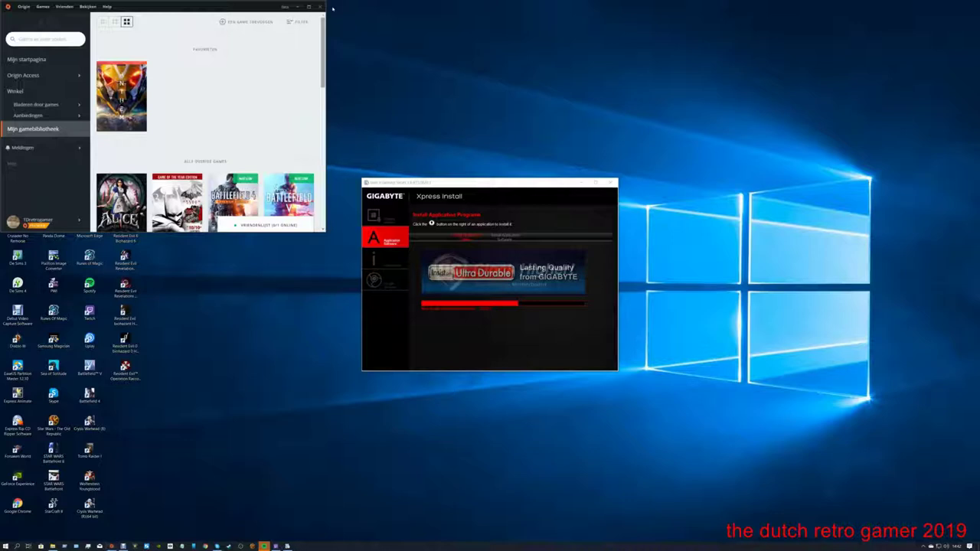
pyautogui.moveTo(174, 3); pyautogui.dragTo(170, 43)
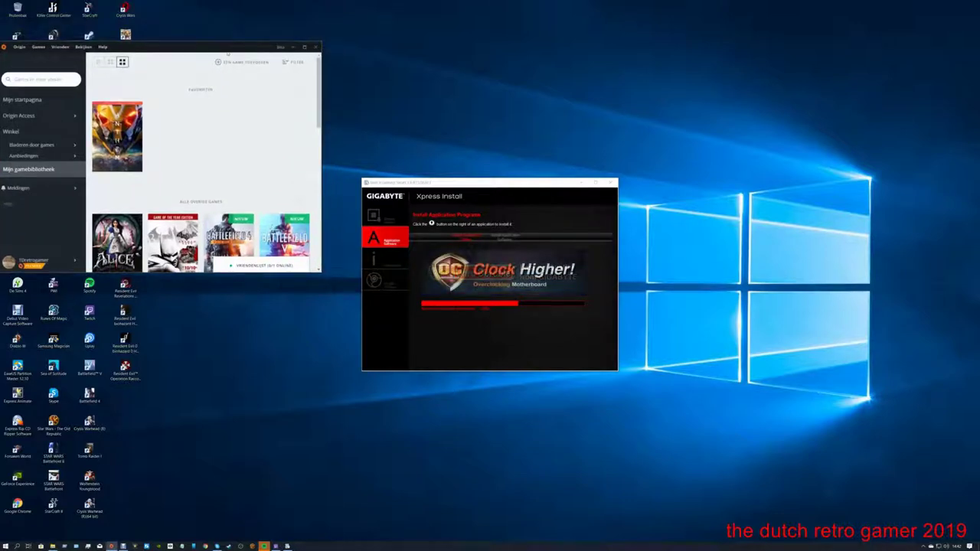
pyautogui.click(316, 47)
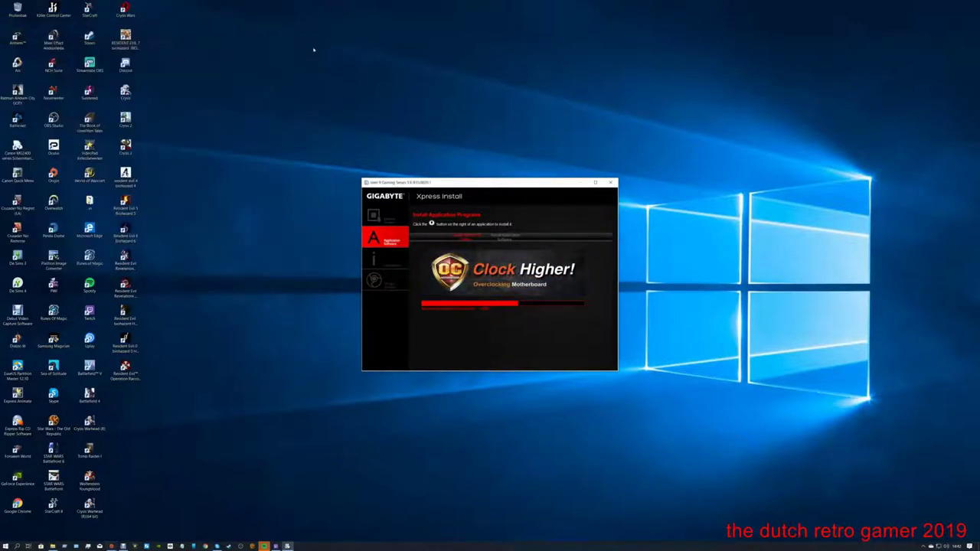
# - Switch to Steam, browse the game library, view the Wolfenstein: Youngblood page and close the window
pyautogui.click(90, 122)
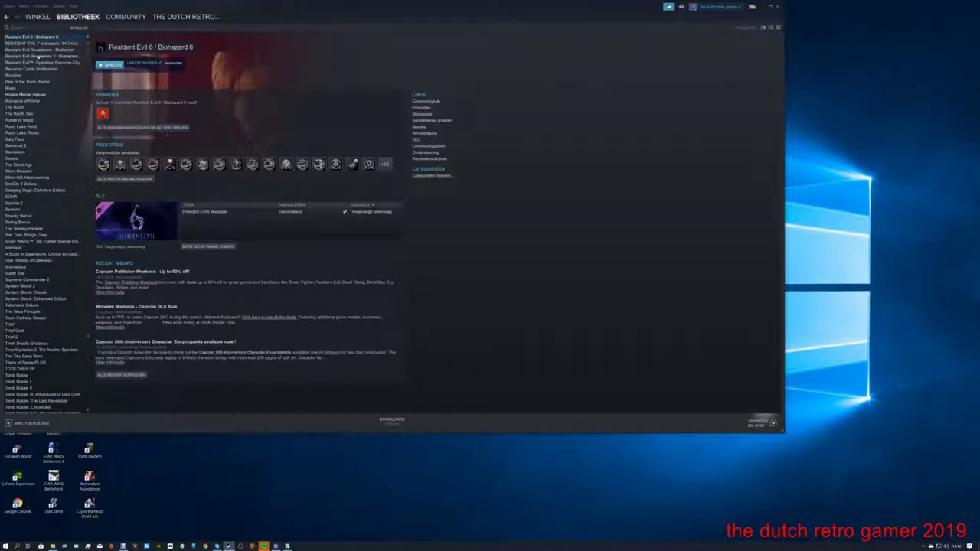
pyautogui.scroll(4, 46, 69)
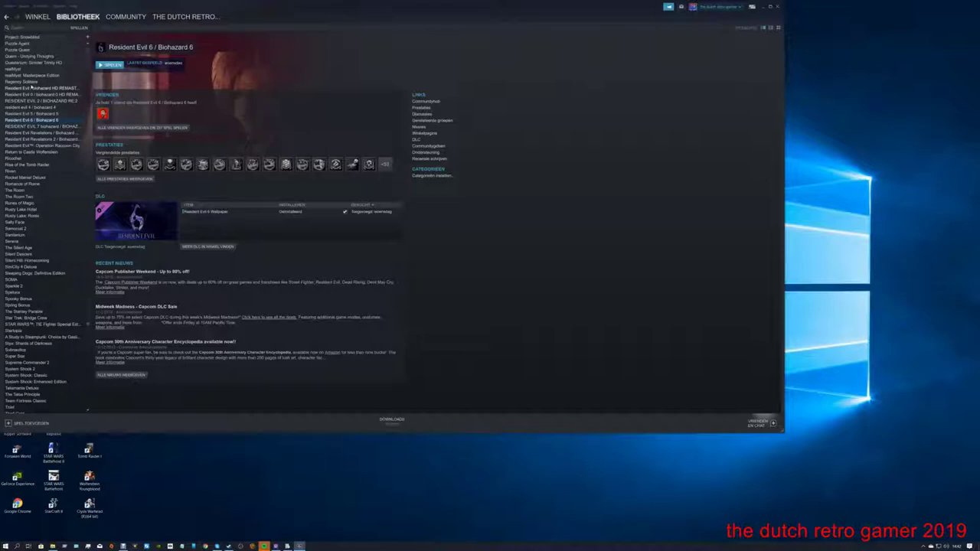
pyautogui.scroll(-6, 36, 122)
pyautogui.scroll(-12, 38, 145)
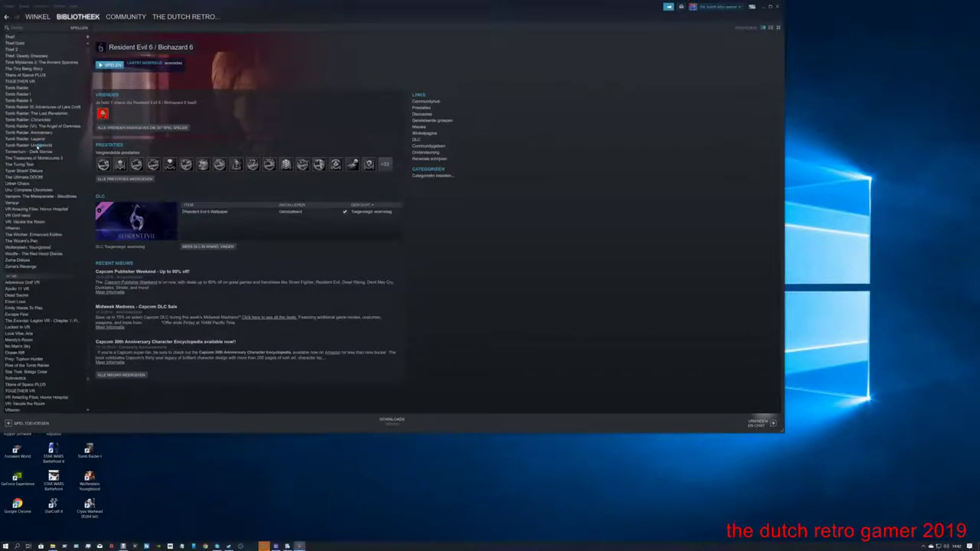
pyautogui.scroll(2, 42, 283)
pyautogui.scroll(1, 42, 280)
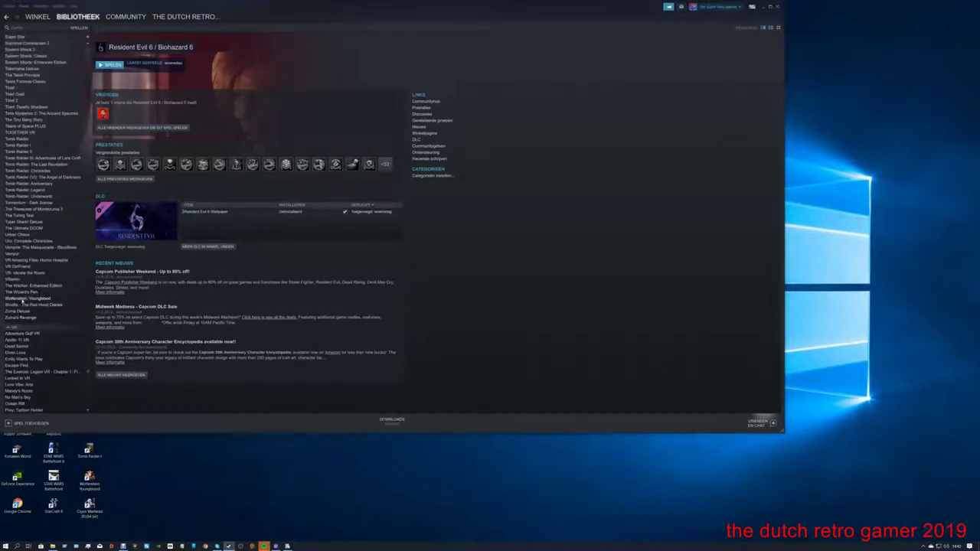
pyautogui.click(23, 299)
pyautogui.scroll(1, 23, 301)
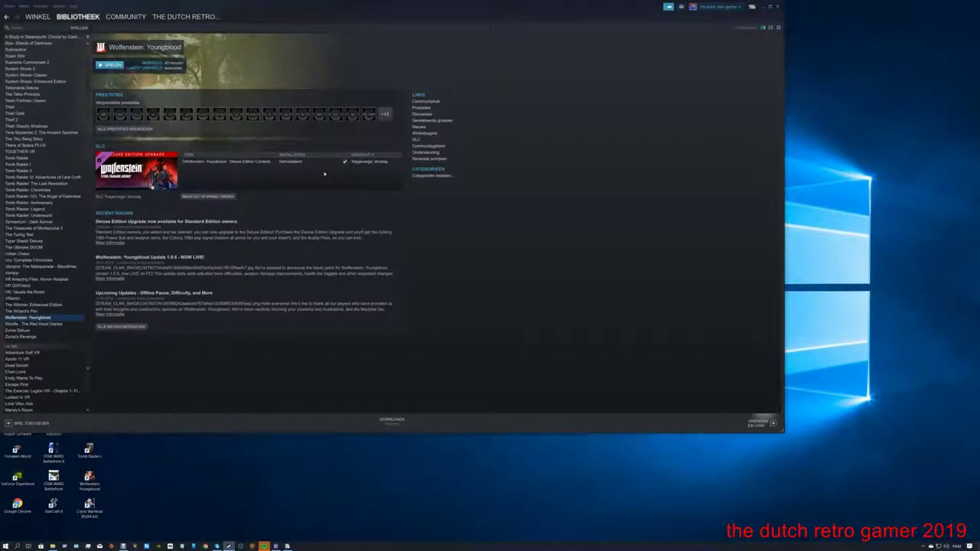
pyautogui.scroll(3, 39, 297)
pyautogui.scroll(9, 38, 297)
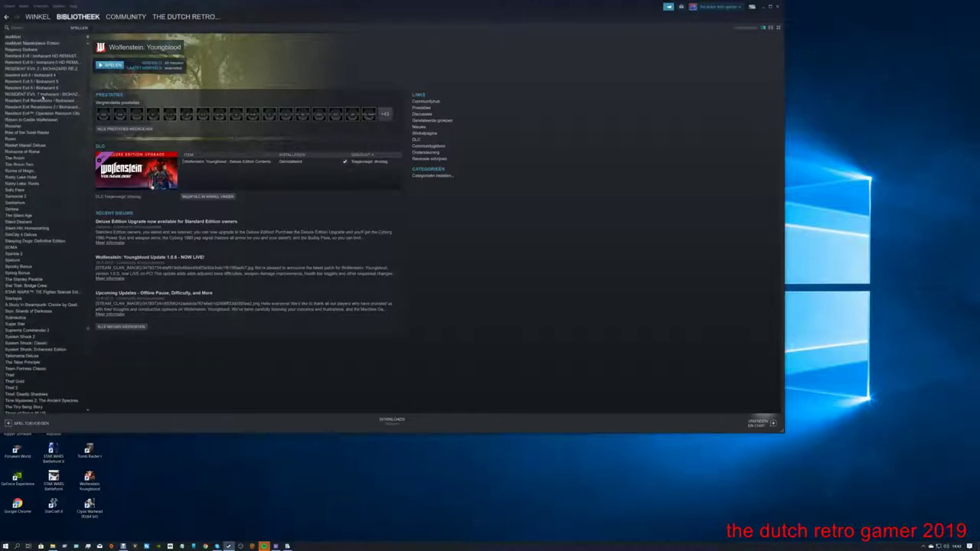
pyautogui.moveTo(79, 16)
pyautogui.click(778, 7)
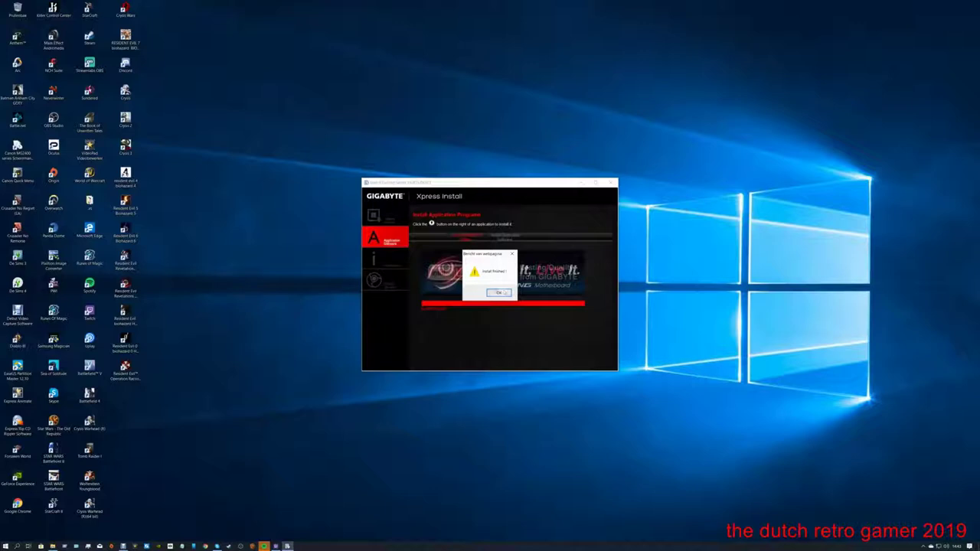
# - Acknowledge the completed APP Center installation and examine the driver and utility list under Technical Manuals
pyautogui.click(498, 294)
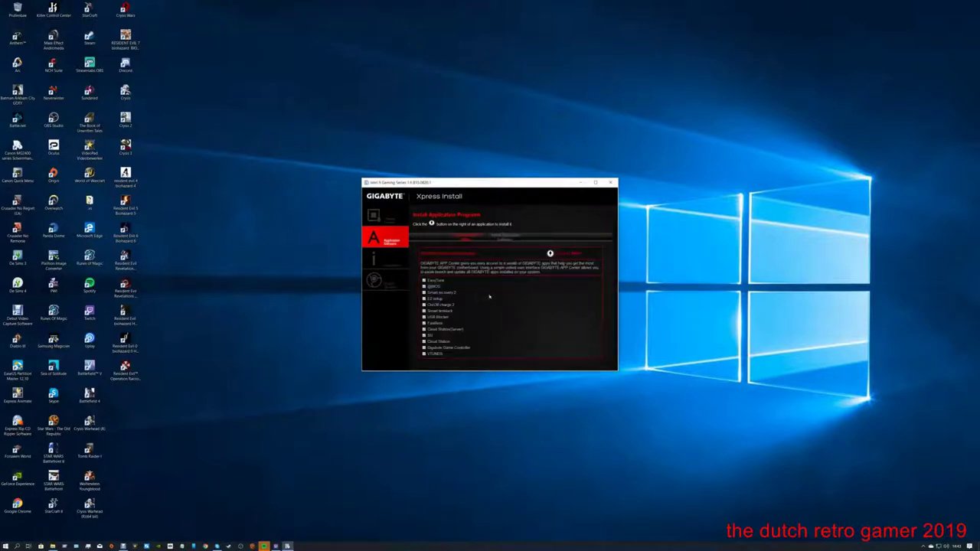
pyautogui.click(393, 266)
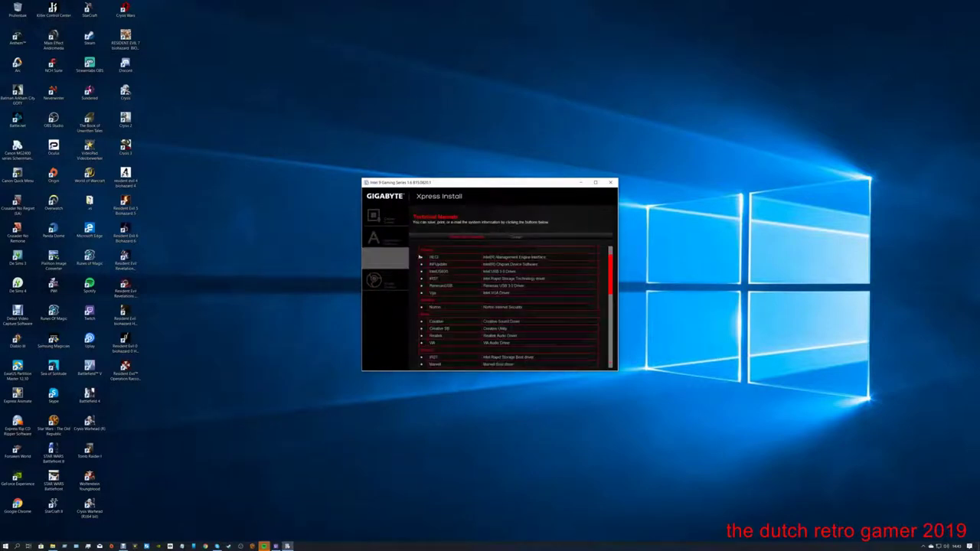
pyautogui.scroll(-5, 544, 280)
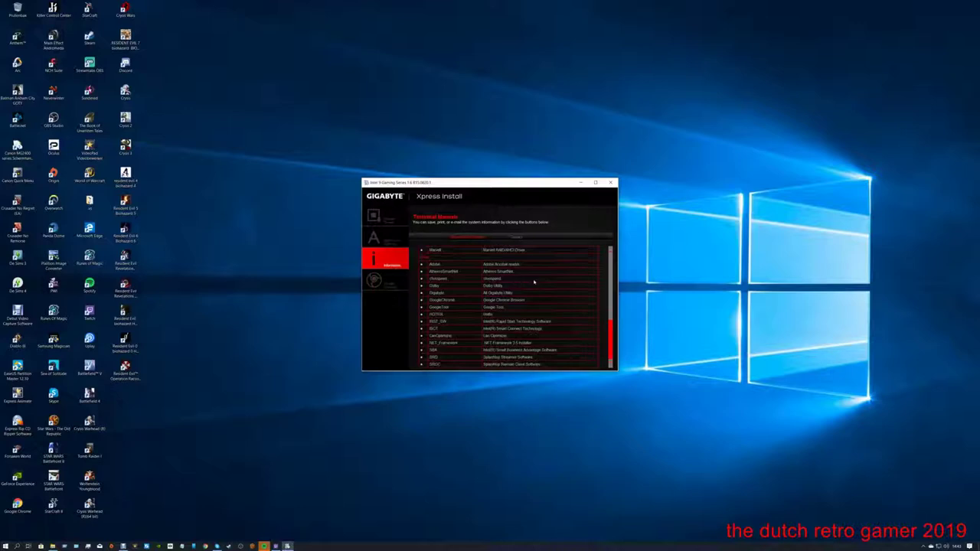
pyautogui.scroll(5, 534, 280)
pyautogui.scroll(1, 532, 278)
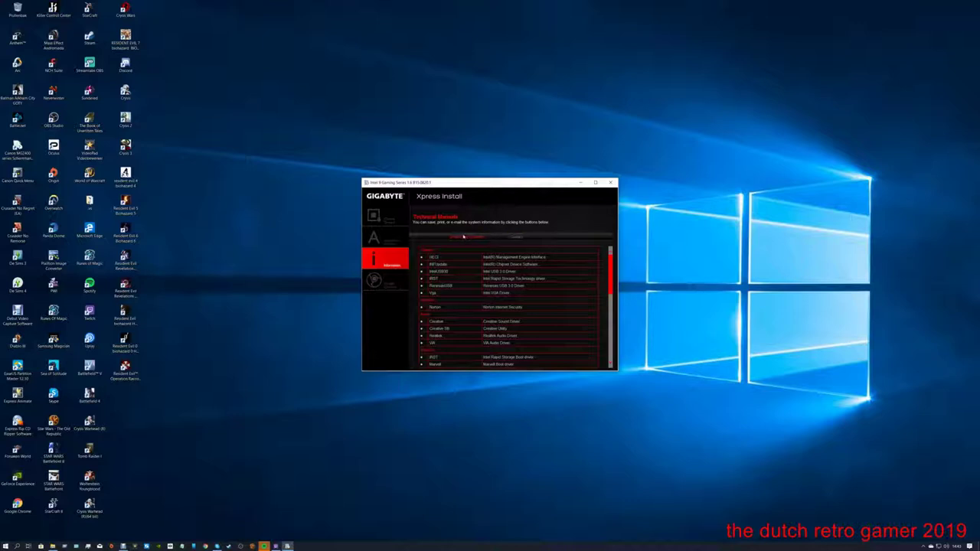
# - Review the Norton Internet Security and Intel Rapid Start entries among the application programs, check the hidden tray programs and close Xpress Install
pyautogui.click(389, 240)
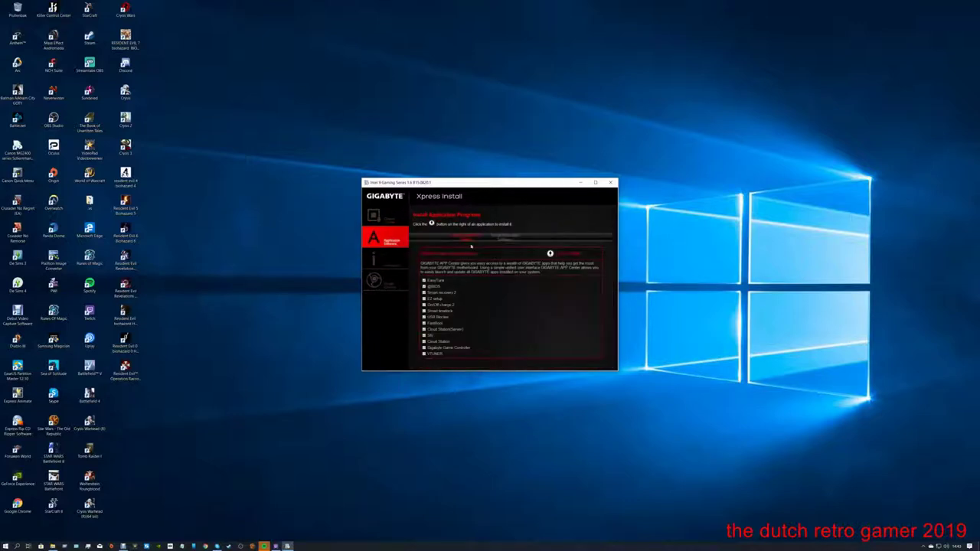
pyautogui.click(505, 235)
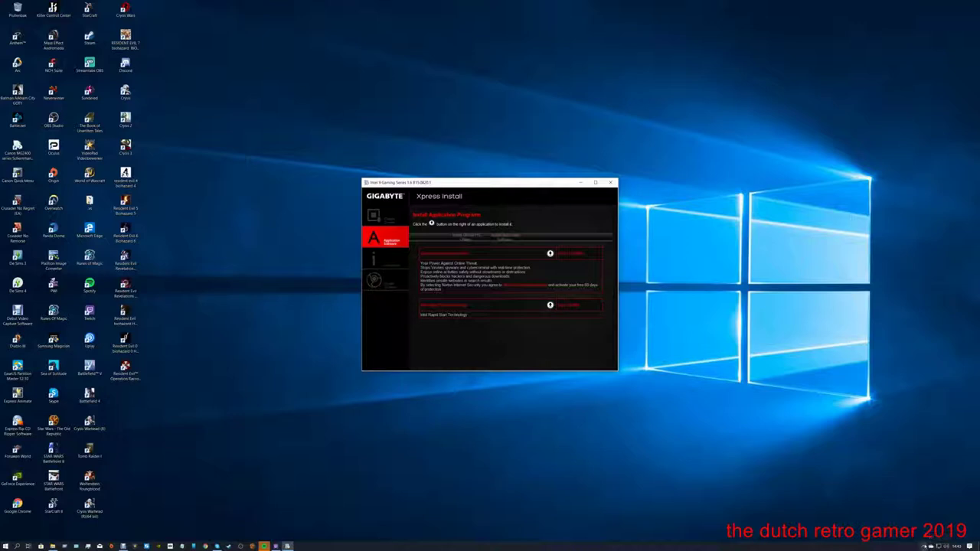
pyautogui.click(922, 545)
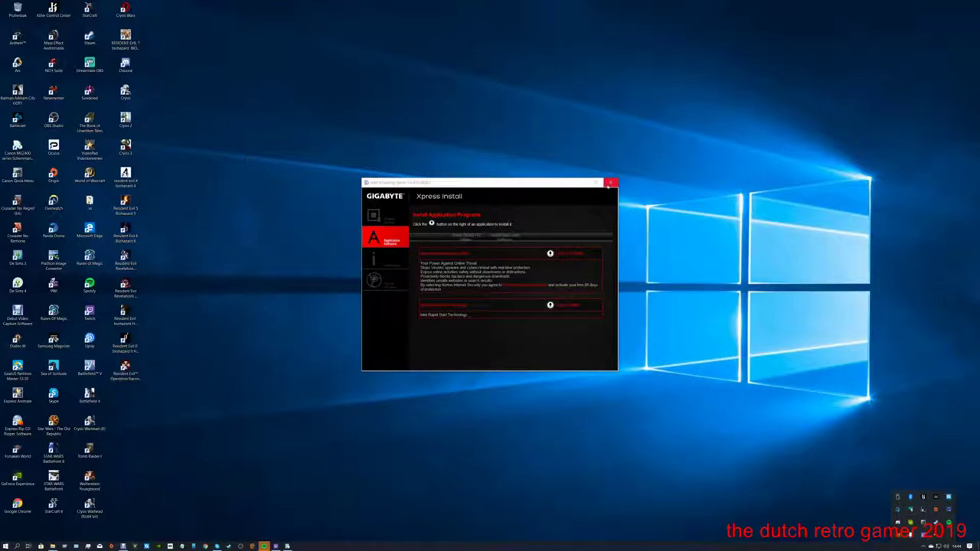
pyautogui.click(613, 182)
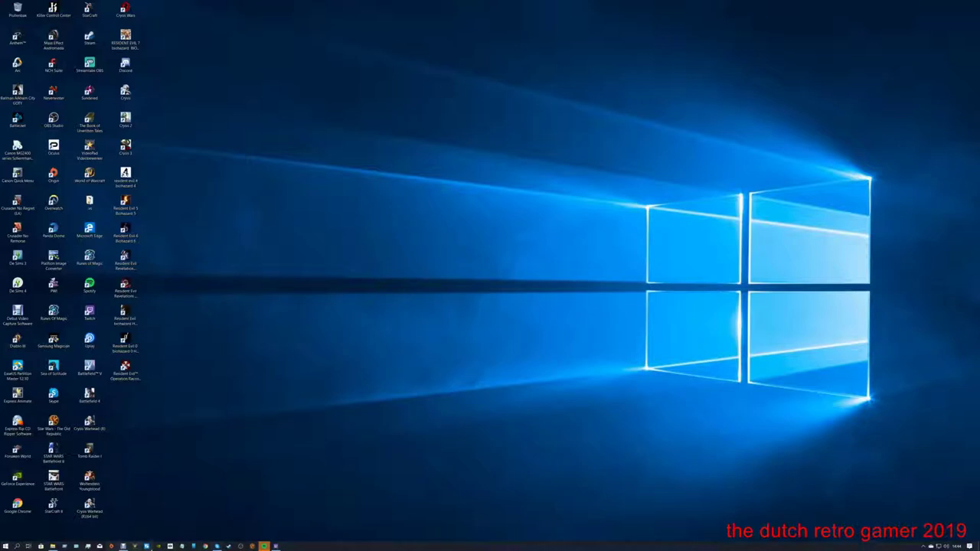
# - Accept the offered APP Center update and check the notification area
pyautogui.click(122, 547)
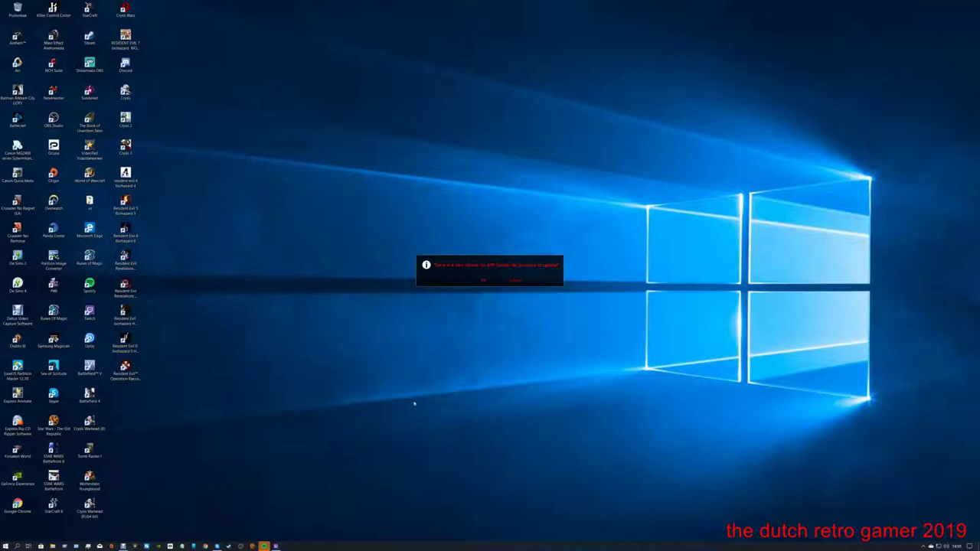
pyautogui.click(482, 280)
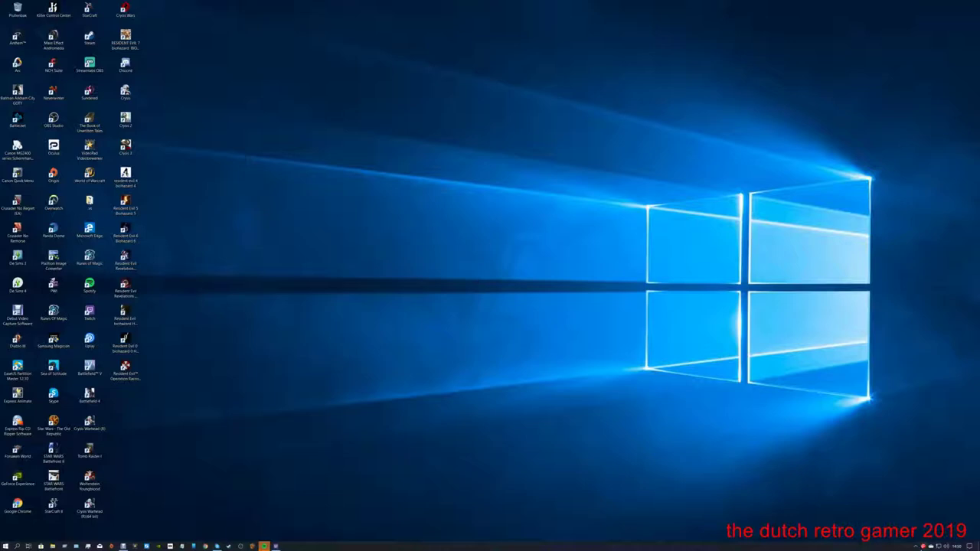
pyautogui.click(925, 546)
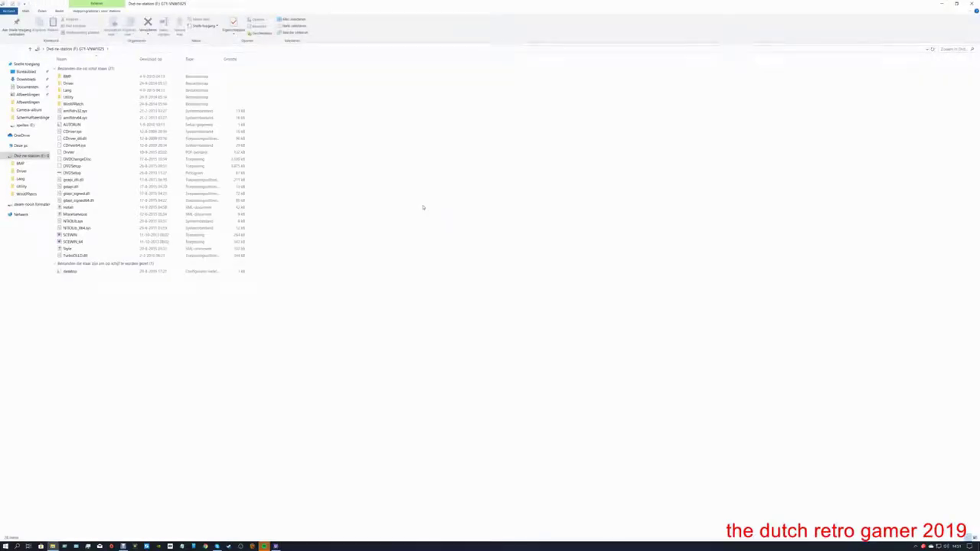
# - Try to start the DVDSetup application from the MSI disc, closing the file window and the driver message
pyautogui.click(84, 174)
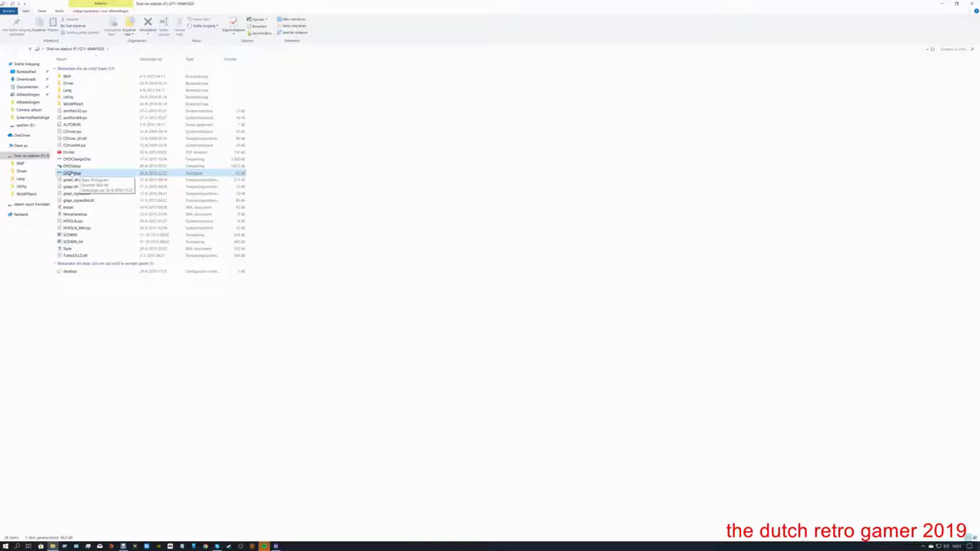
pyautogui.click(72, 167)
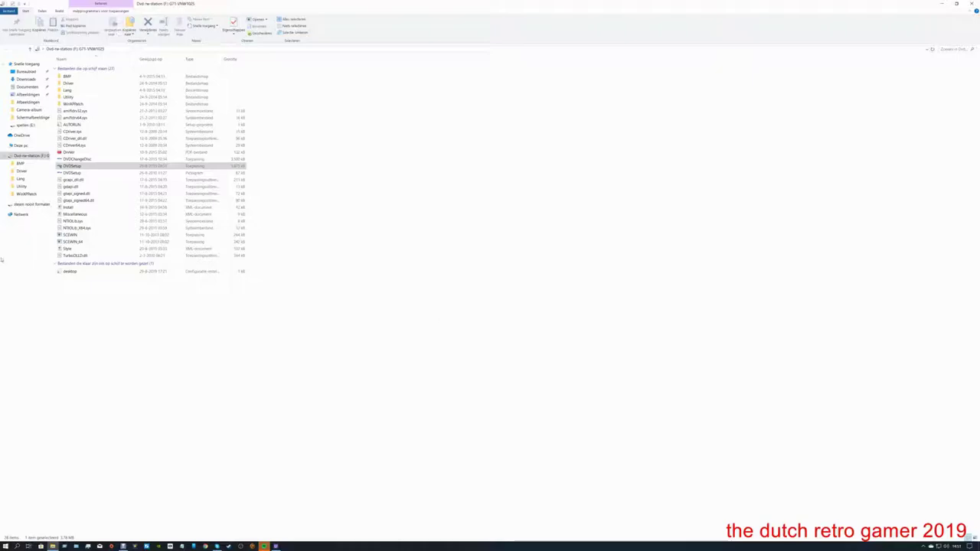
pyautogui.click(971, 3)
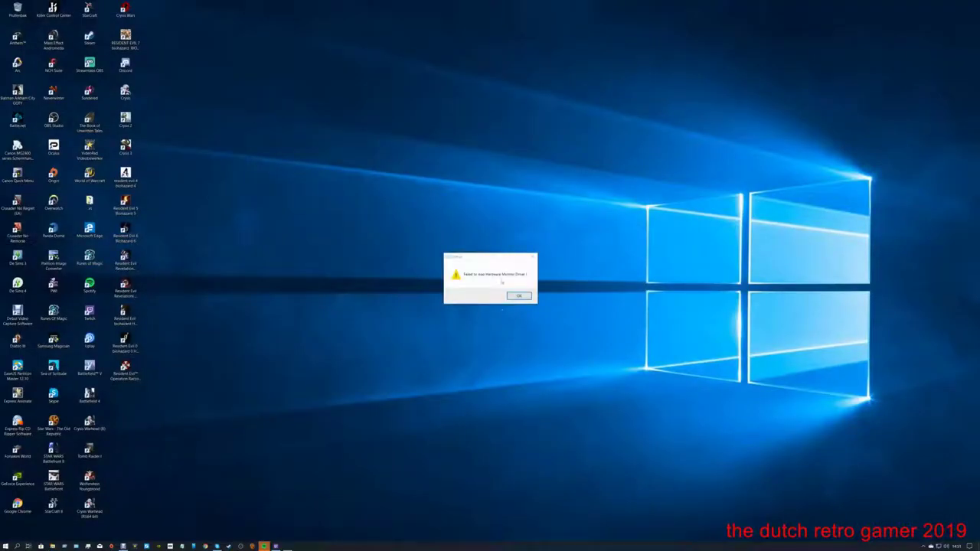
pyautogui.click(530, 299)
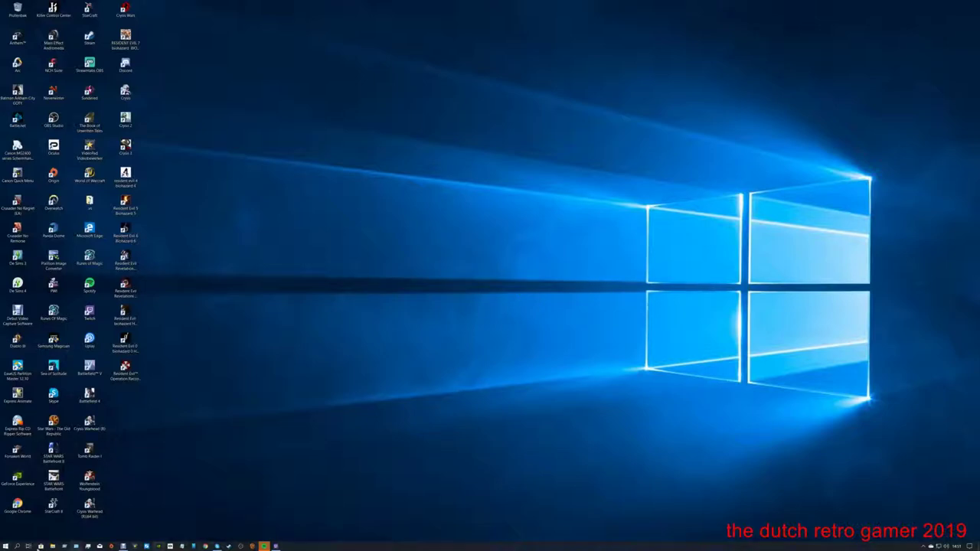
# - Reopen the DVD drive in File Explorer, try launching the DVDSetup application again and dismiss its message
pyautogui.click(52, 546)
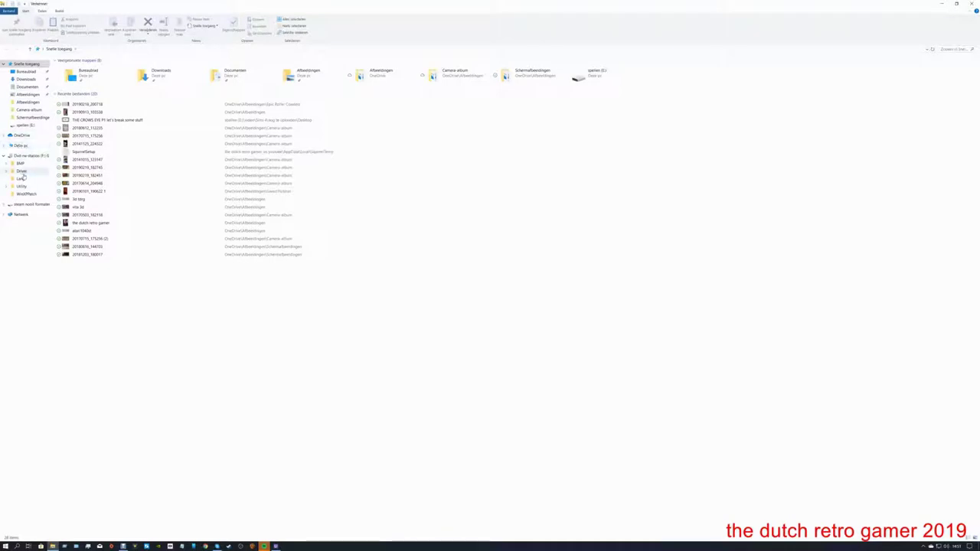
pyautogui.click(20, 145)
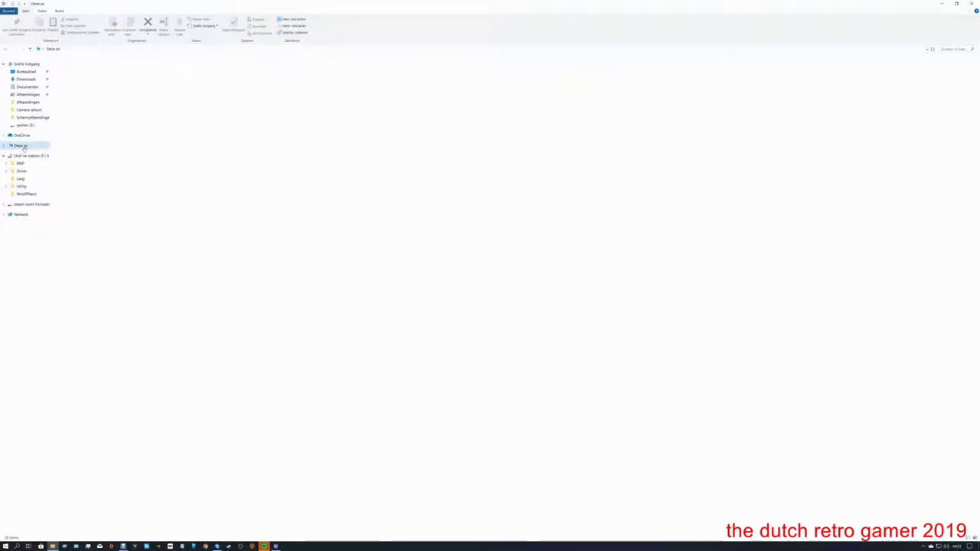
pyautogui.click(18, 156)
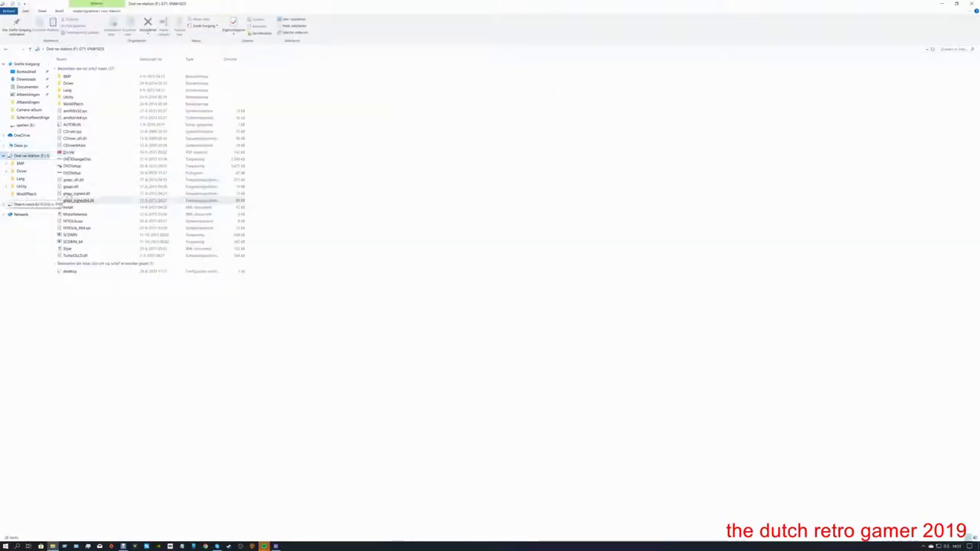
pyautogui.click(73, 167)
pyautogui.doubleClick(73, 167)
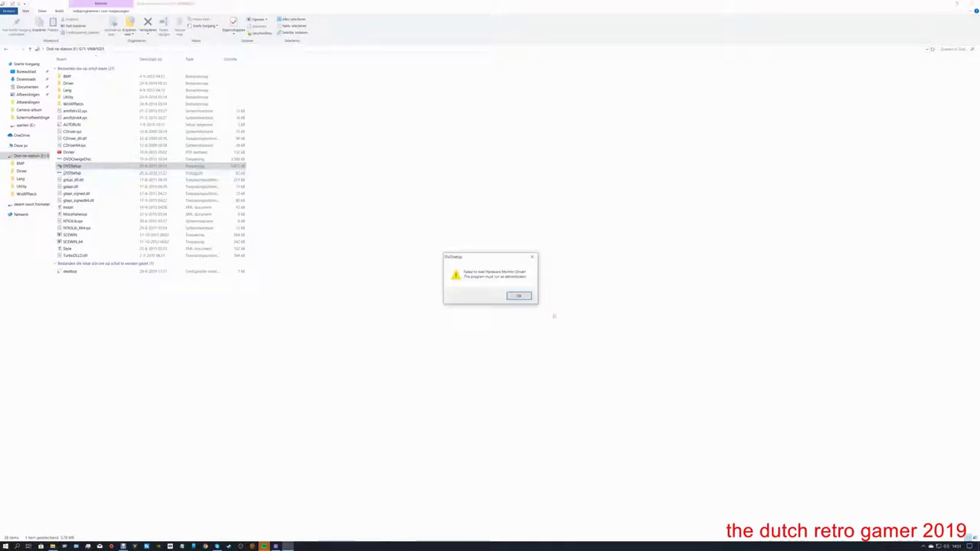
pyautogui.click(517, 294)
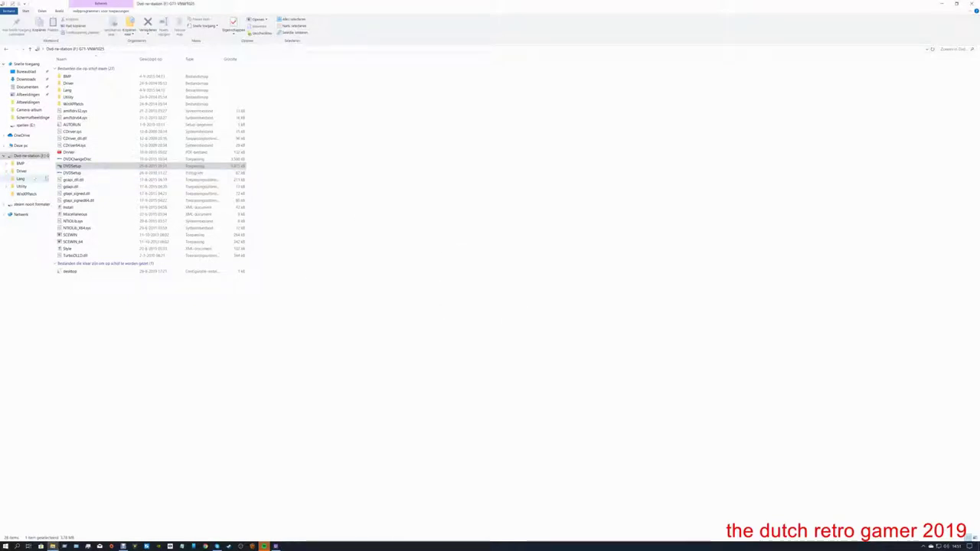
# - Try opening the DVDSetup icon image file twice, closing Pixillion each time
pyautogui.doubleClick(61, 174)
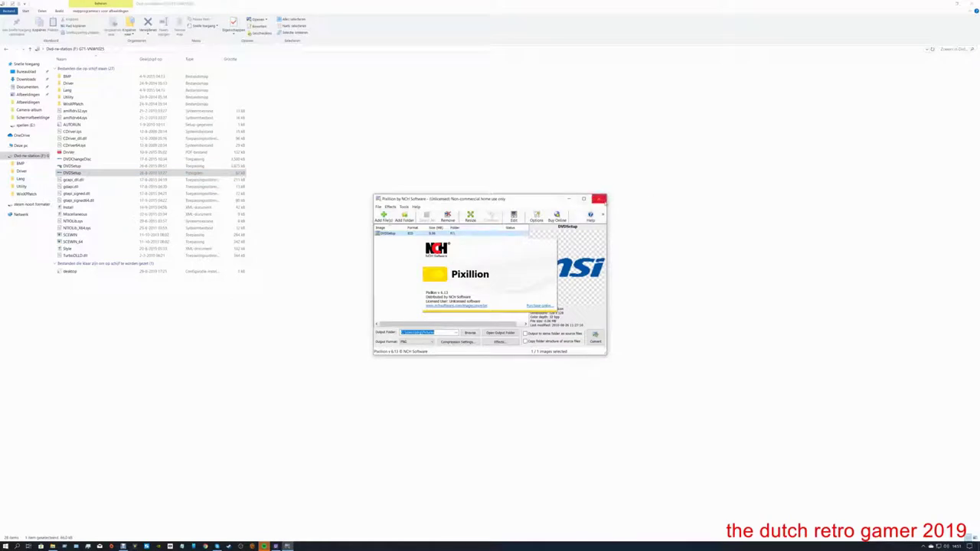
pyautogui.click(599, 198)
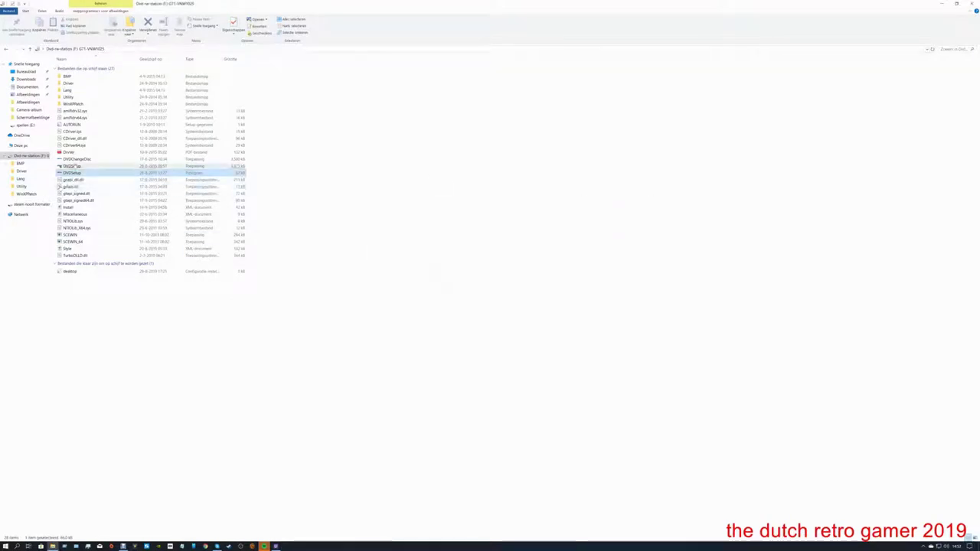
pyautogui.doubleClick(70, 175)
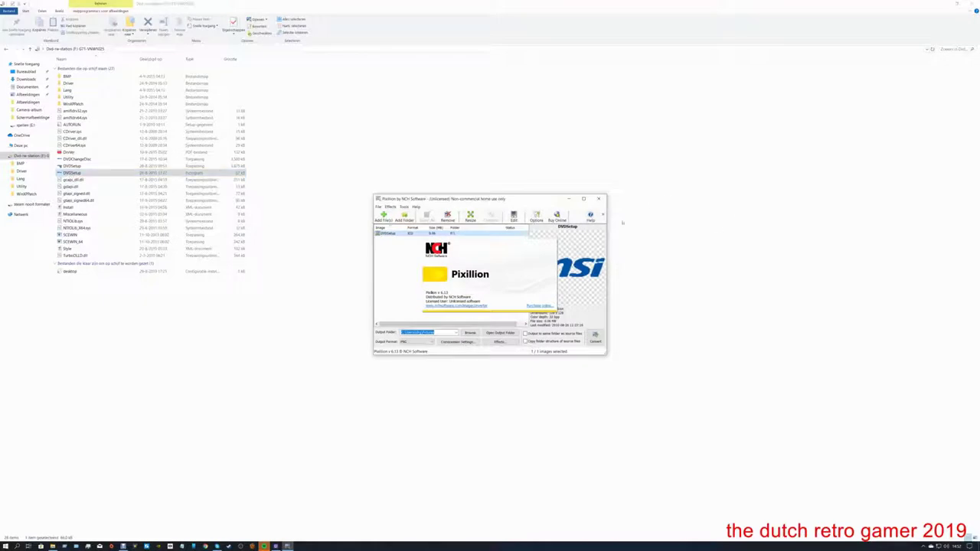
pyautogui.click(599, 198)
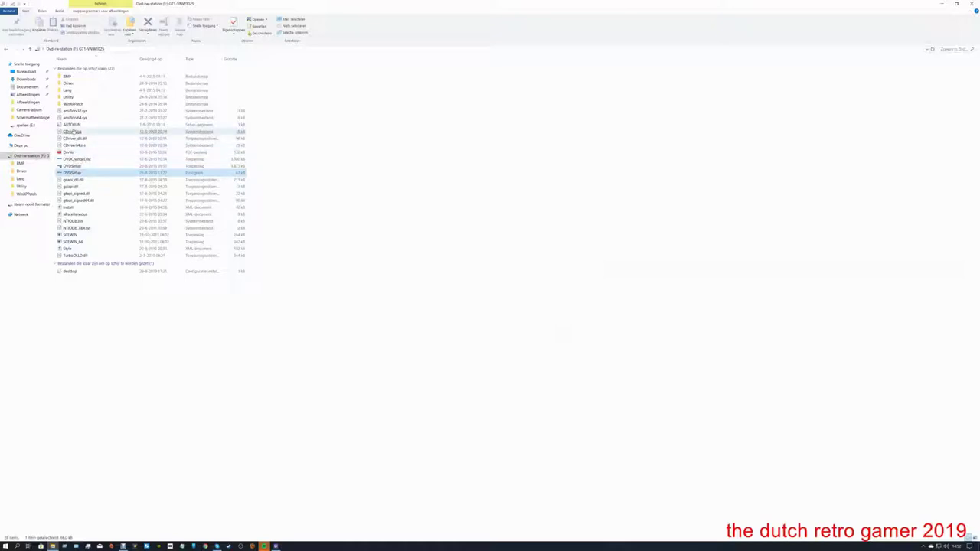
# - Look through the disc's Utility folder and return to the disc's root
pyautogui.click(68, 97)
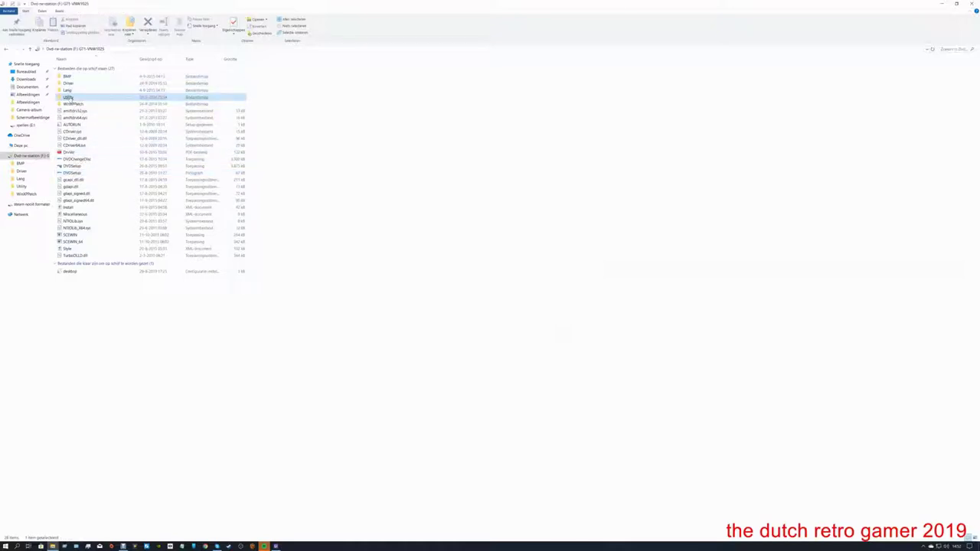
pyautogui.doubleClick(67, 97)
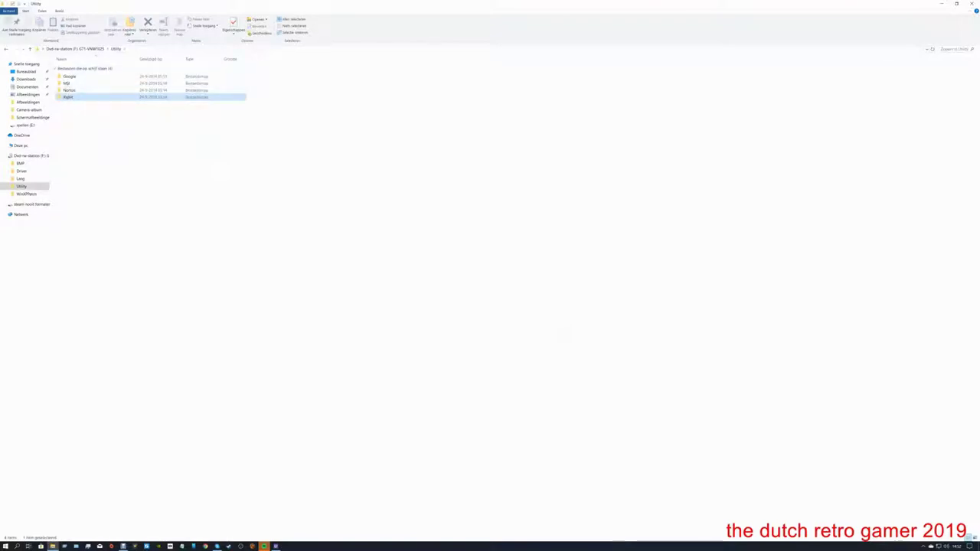
pyautogui.press('BackSpace')
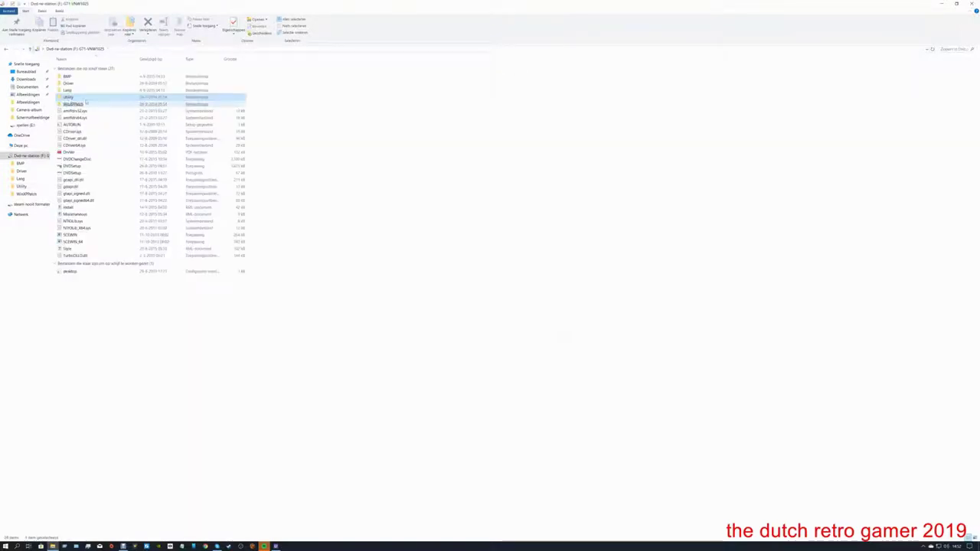
# - Examine the Win10_64 driver files in the Driver folder's 355.82 subfolder and return to the disc's root
pyautogui.doubleClick(73, 84)
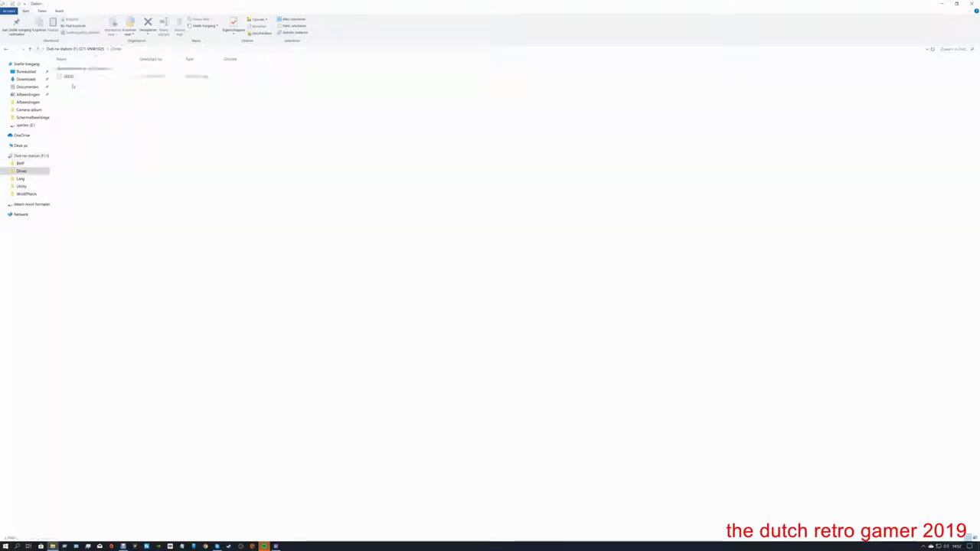
pyautogui.doubleClick(68, 77)
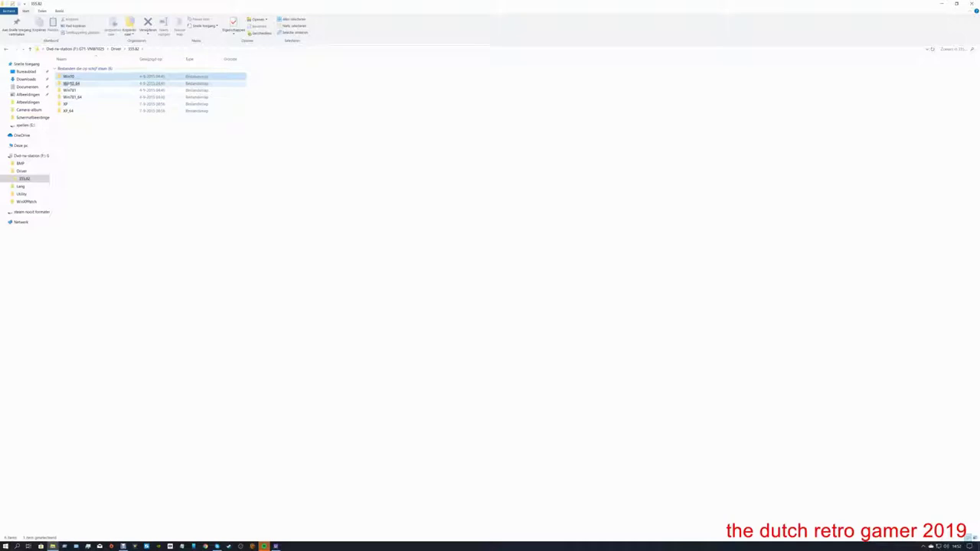
pyautogui.click(66, 83)
pyautogui.doubleClick(69, 83)
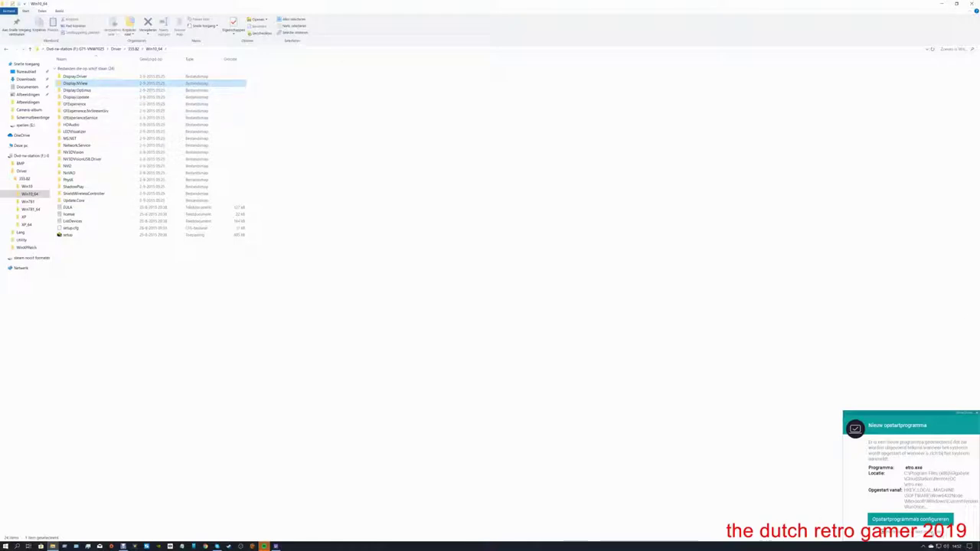
pyautogui.click(739, 436)
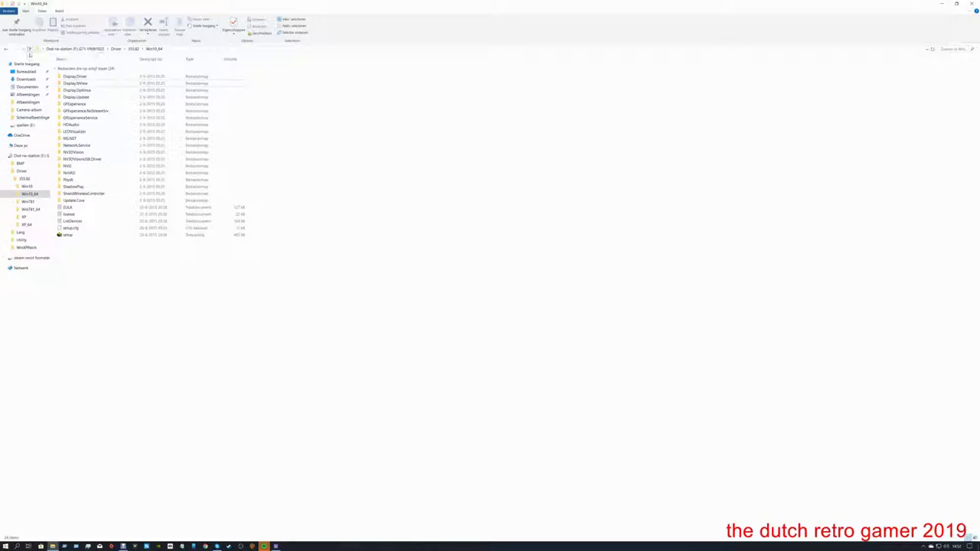
pyautogui.click(28, 49)
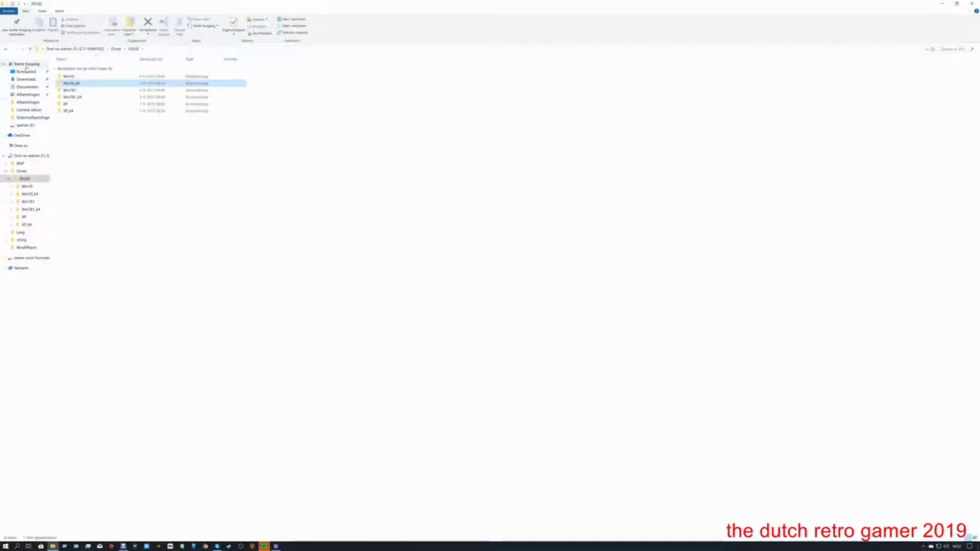
pyautogui.click(28, 50)
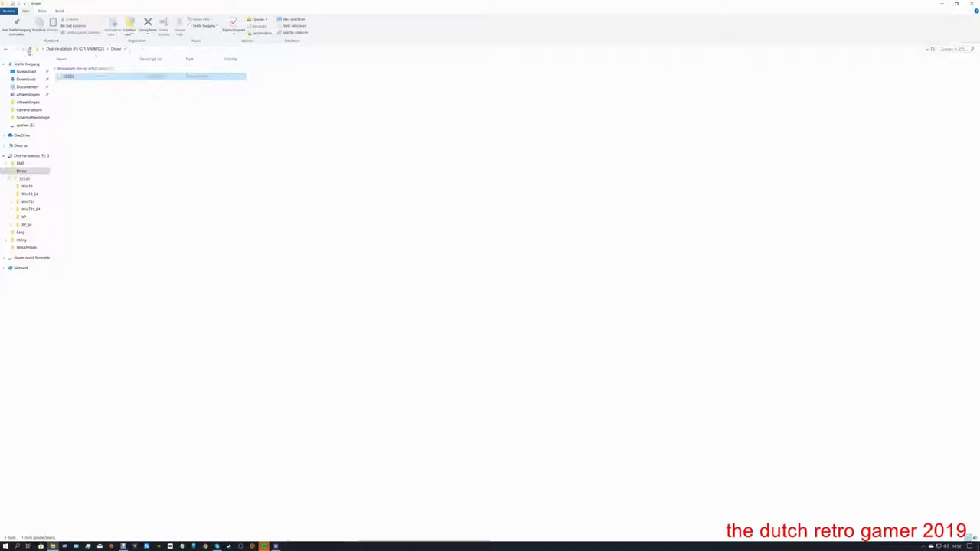
pyautogui.click(30, 49)
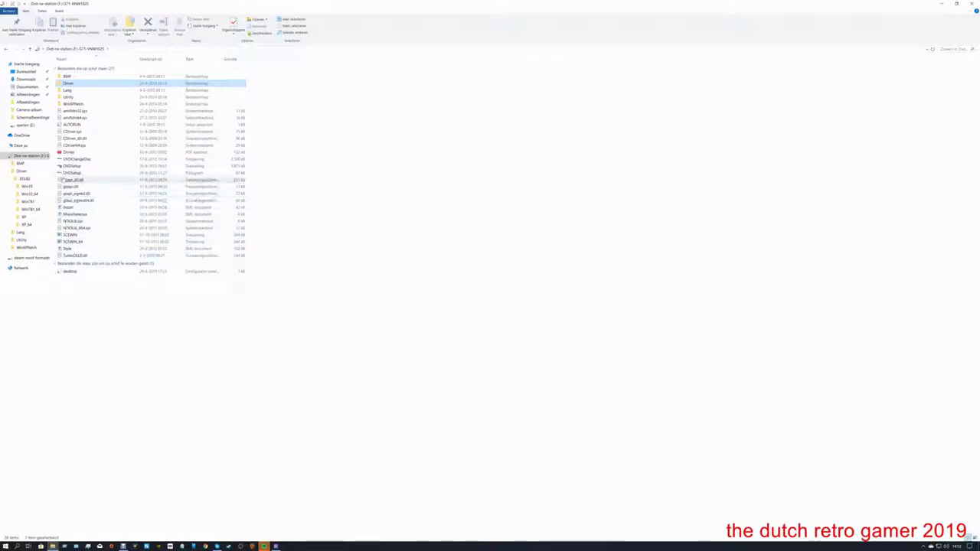
# - Try to run the DVDSetup application as administrator and dismiss its message
pyautogui.click(71, 161)
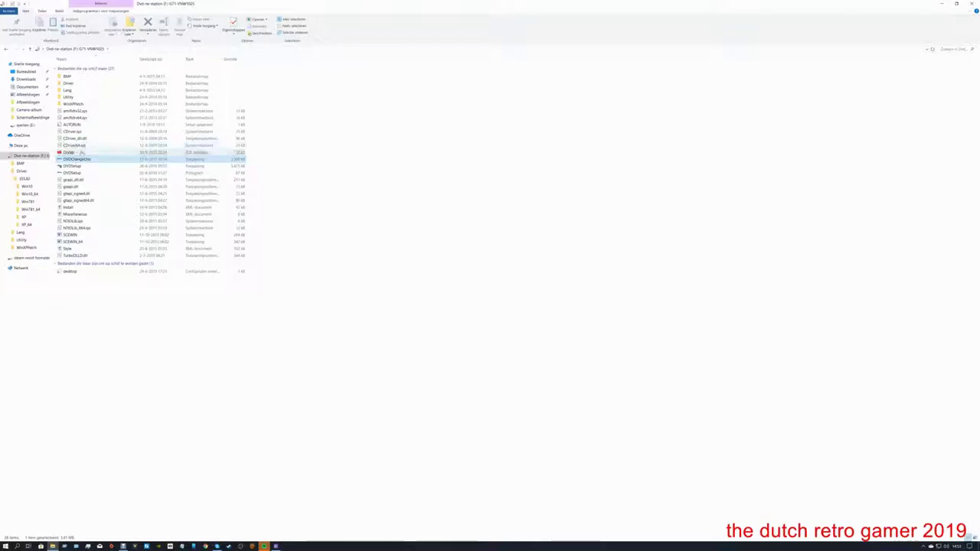
pyautogui.moveTo(74, 110); pyautogui.dragTo(67, 168)
pyautogui.click(67, 167)
pyautogui.rightClick(69, 168)
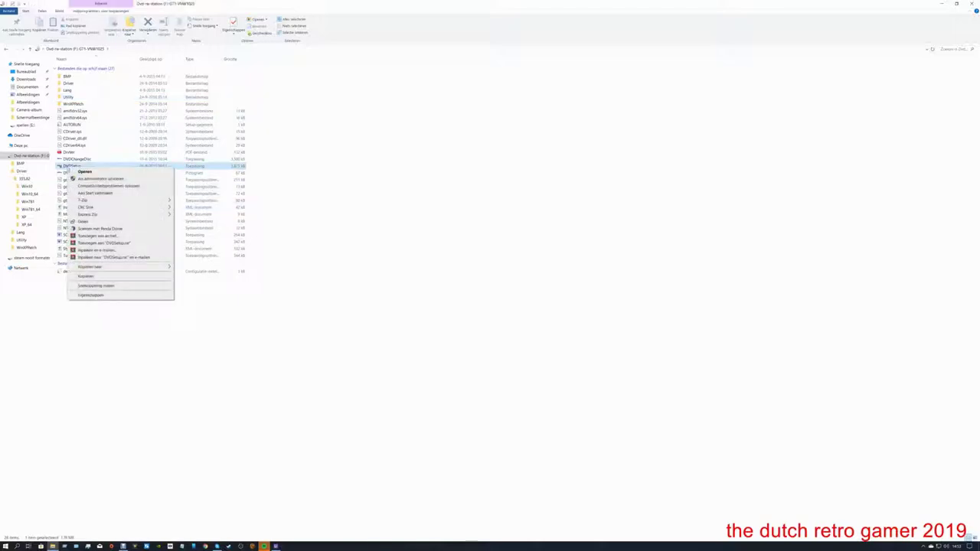
pyautogui.click(87, 179)
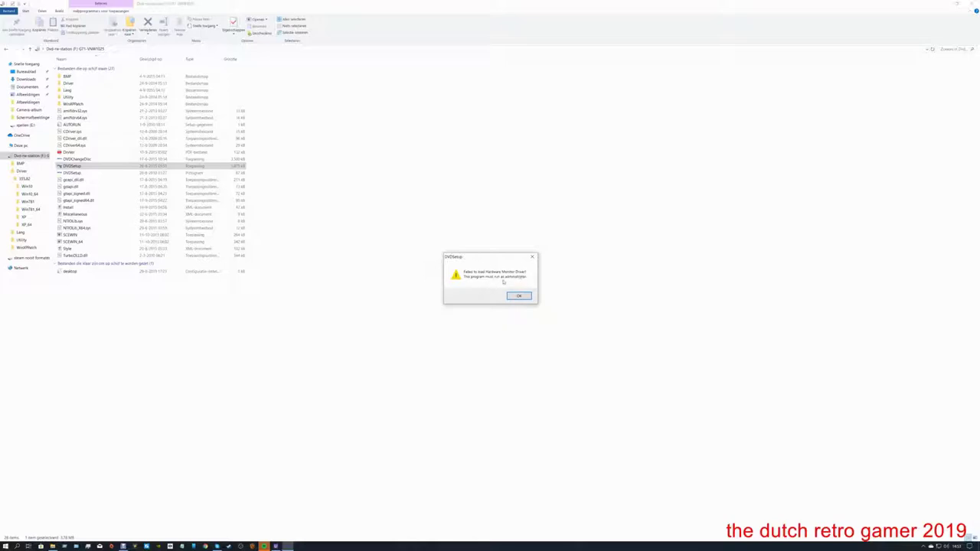
pyautogui.click(518, 296)
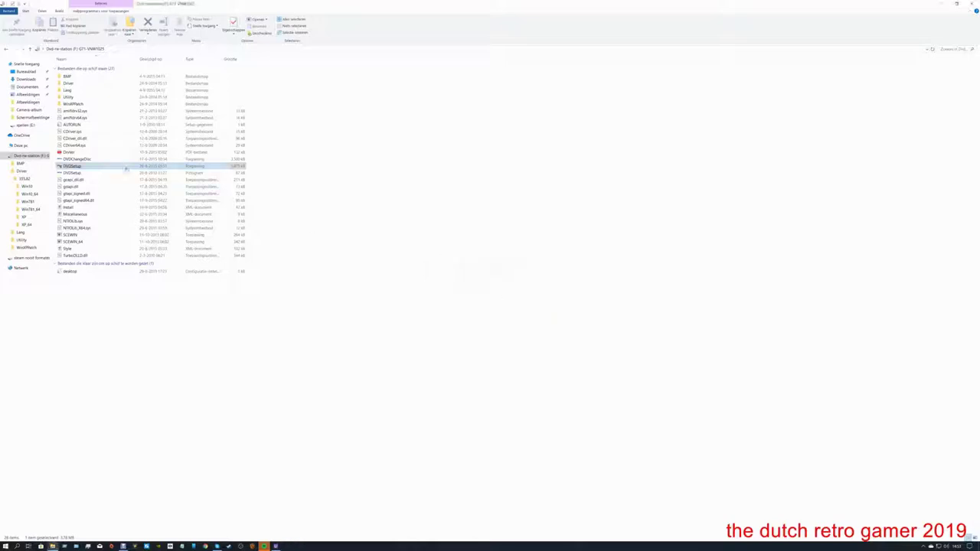
# - Try once more to run the DVDSetup application from the disc's root and dismiss its message
pyautogui.rightClick(62, 161)
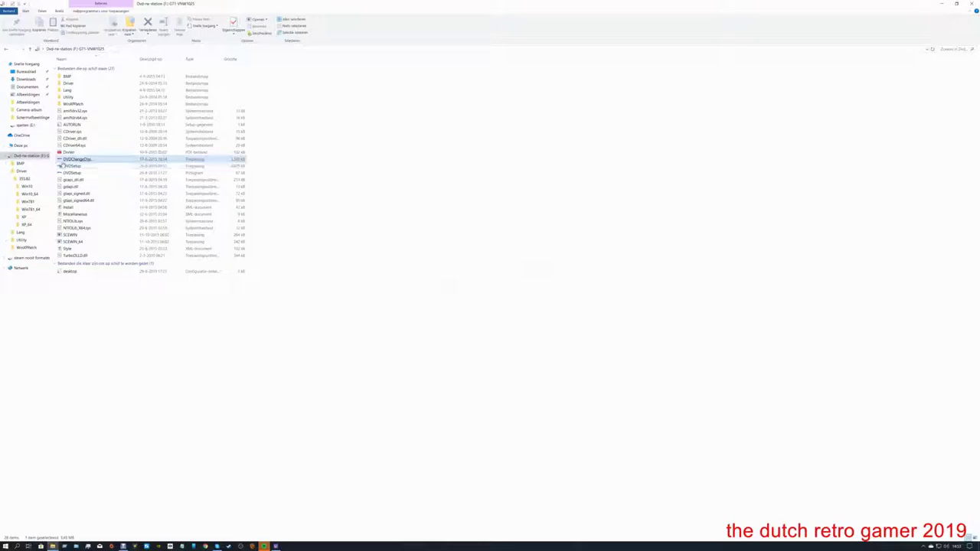
pyautogui.rightClick(61, 166)
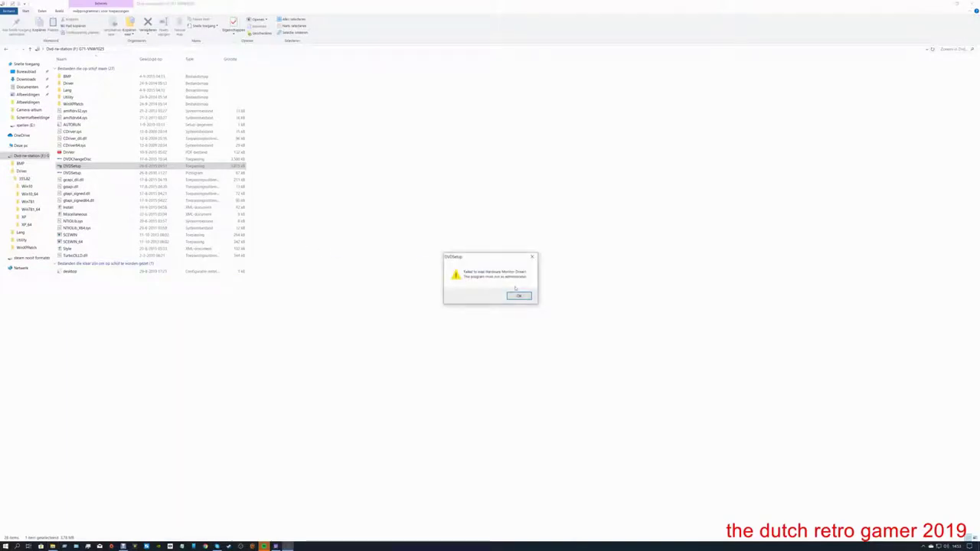
pyautogui.click(519, 296)
# - Look through the file actions available for the DVDSetup icon image and the DVDChangeDisc application
pyautogui.click(69, 173)
pyautogui.rightClick(68, 173)
pyautogui.moveTo(88, 214)
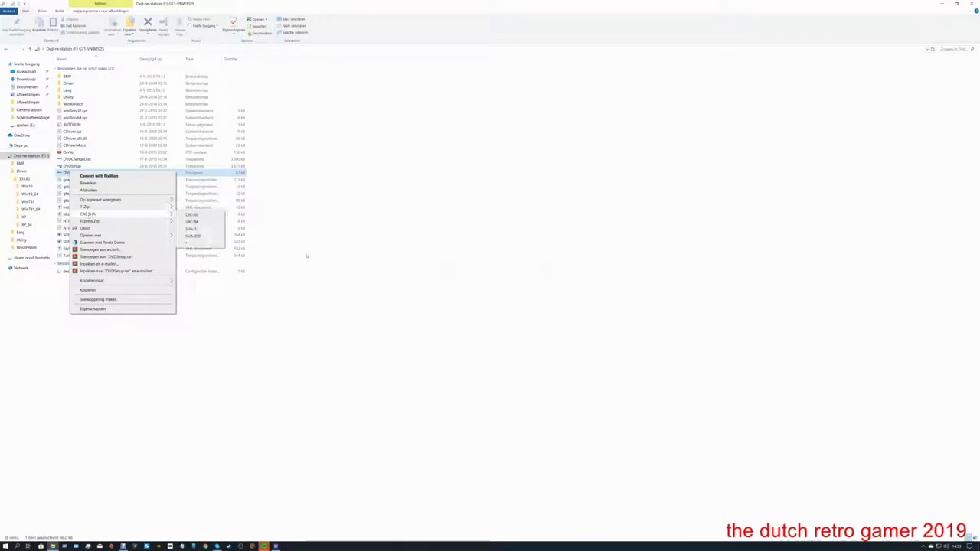
pyautogui.click(306, 256)
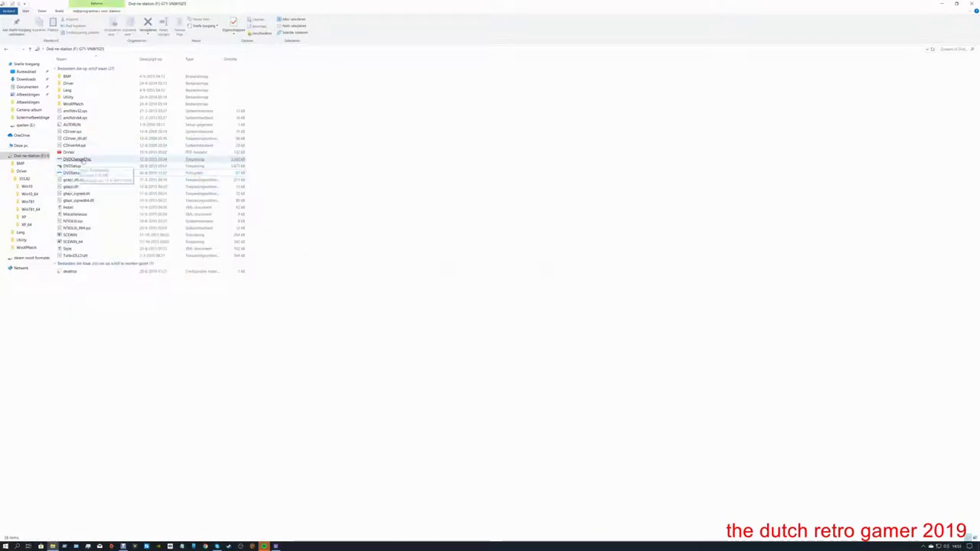
pyautogui.click(78, 161)
pyautogui.rightClick(79, 161)
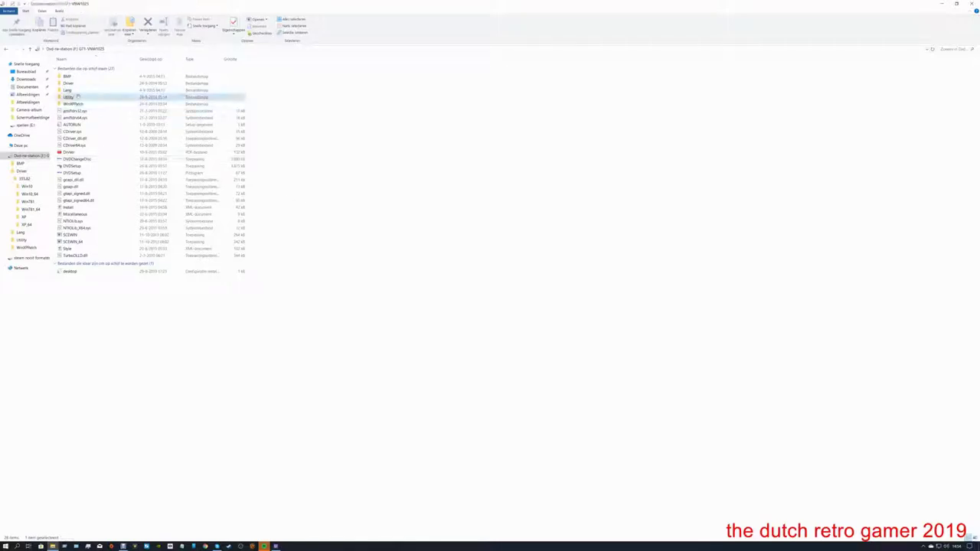
# - Open the Afterburner folder inside the disc's Utility\MSI folder
pyautogui.doubleClick(69, 97)
pyautogui.doubleClick(66, 83)
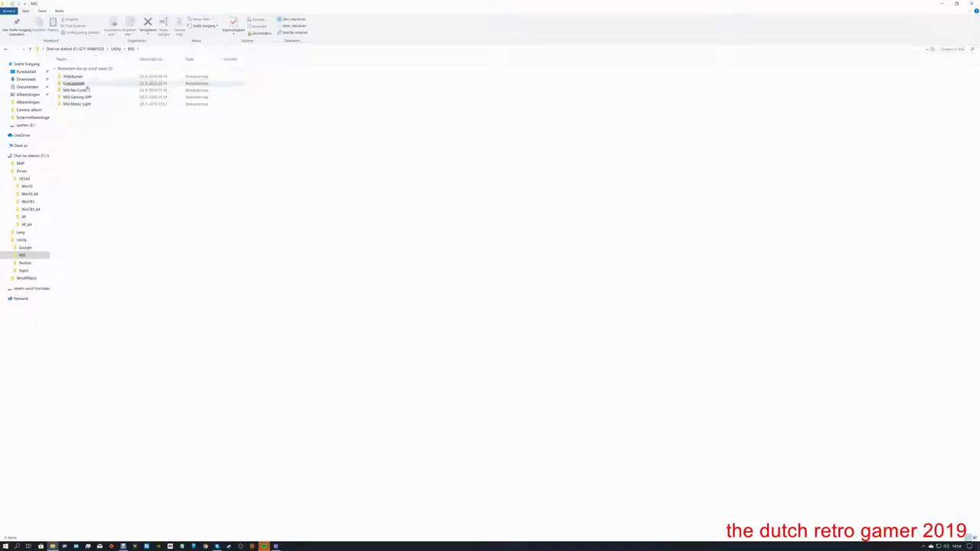
pyautogui.click(69, 78)
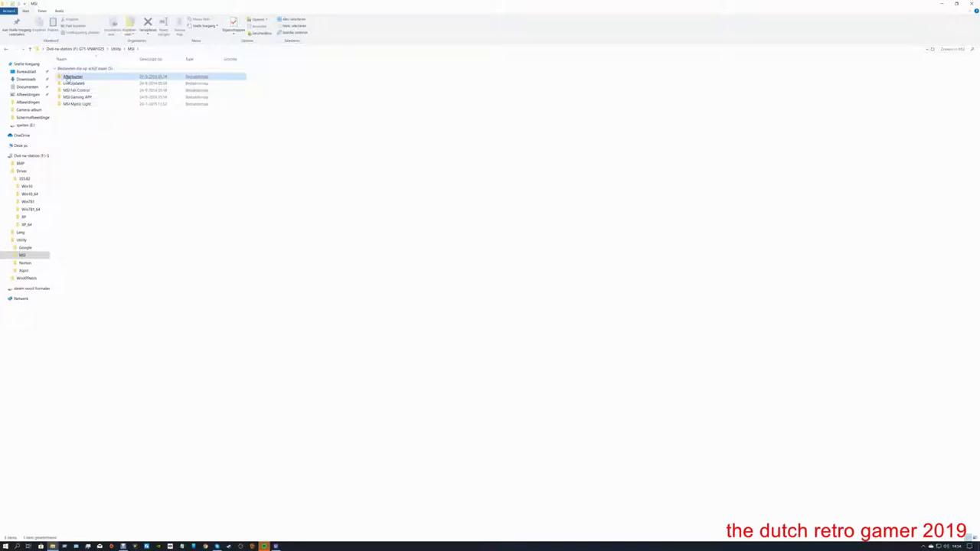
pyautogui.doubleClick(68, 78)
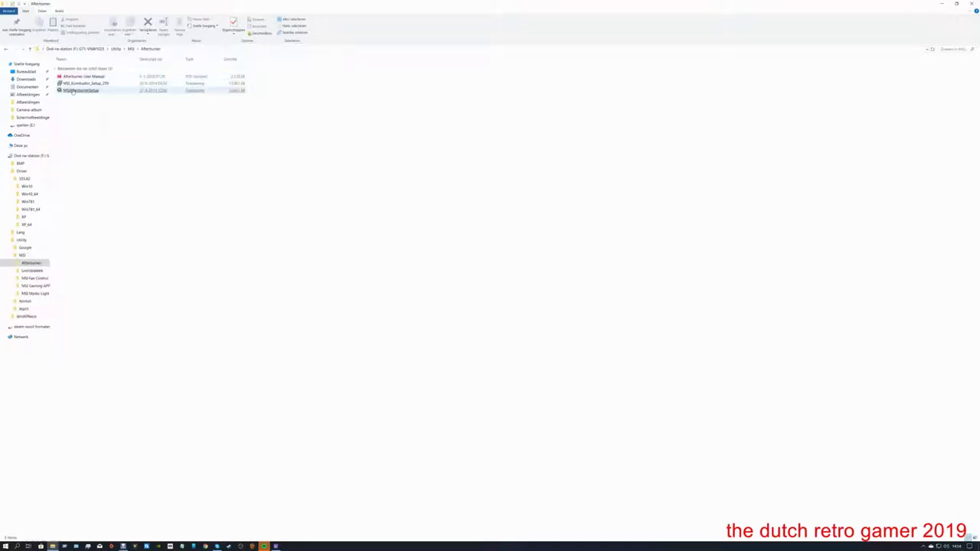
# - Launch MSIAfterburnerSetup from the Afterburner folder, minimise the file window and bring the waiting installer forward
pyautogui.click(80, 77)
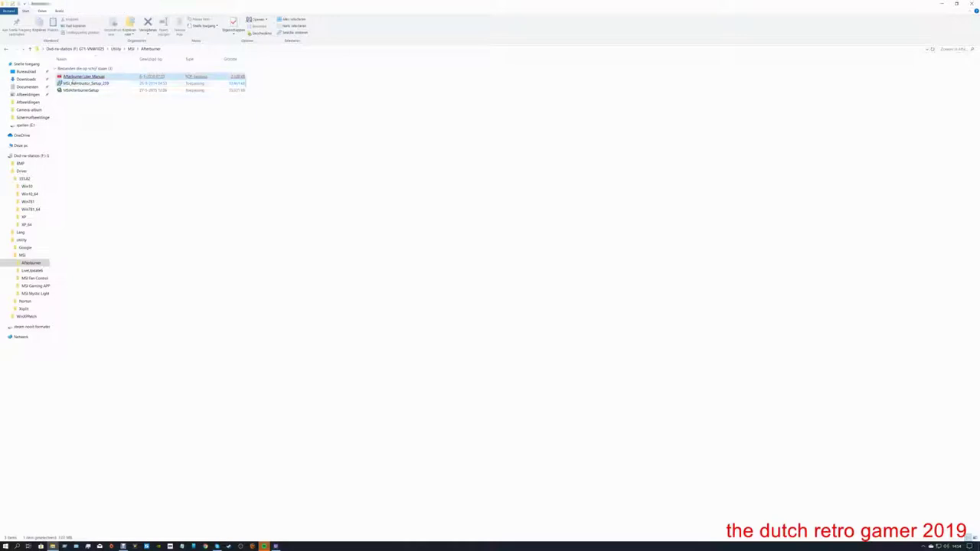
pyautogui.click(82, 83)
pyautogui.click(71, 91)
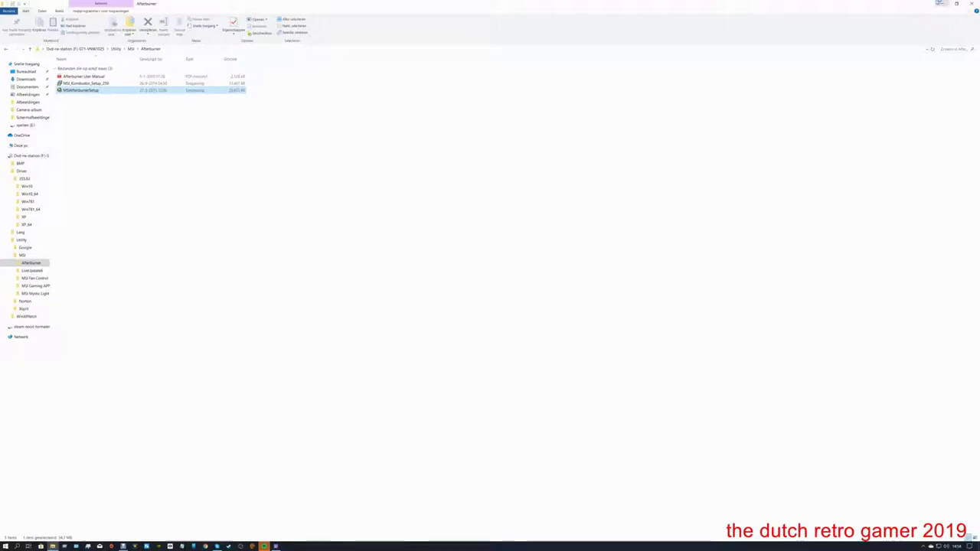
pyautogui.click(939, 4)
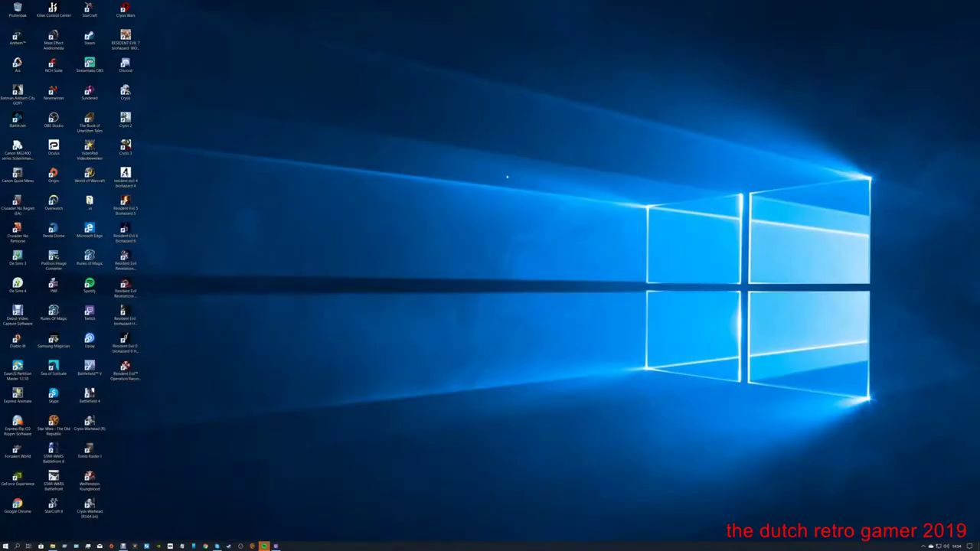
pyautogui.moveTo(218, 544)
pyautogui.click(300, 547)
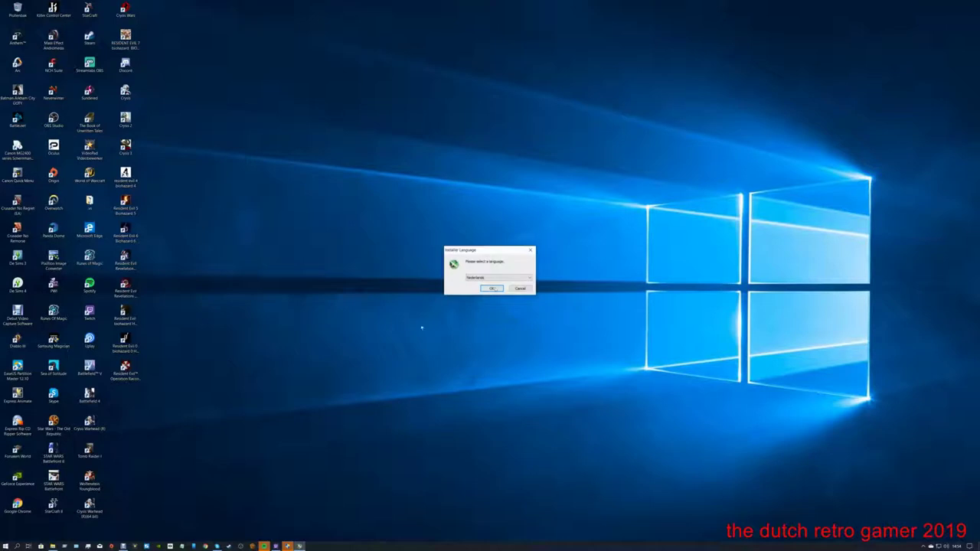
# - Install MSI Afterburner in Nederlands, accepting the licence and the default components, folder and Start menu entry, with installation details shown
pyautogui.click(494, 287)
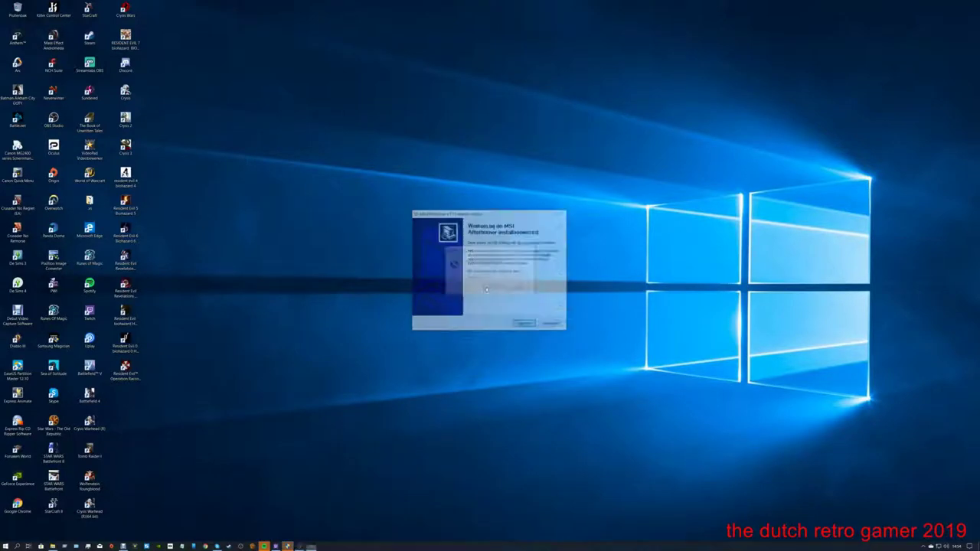
pyautogui.click(526, 325)
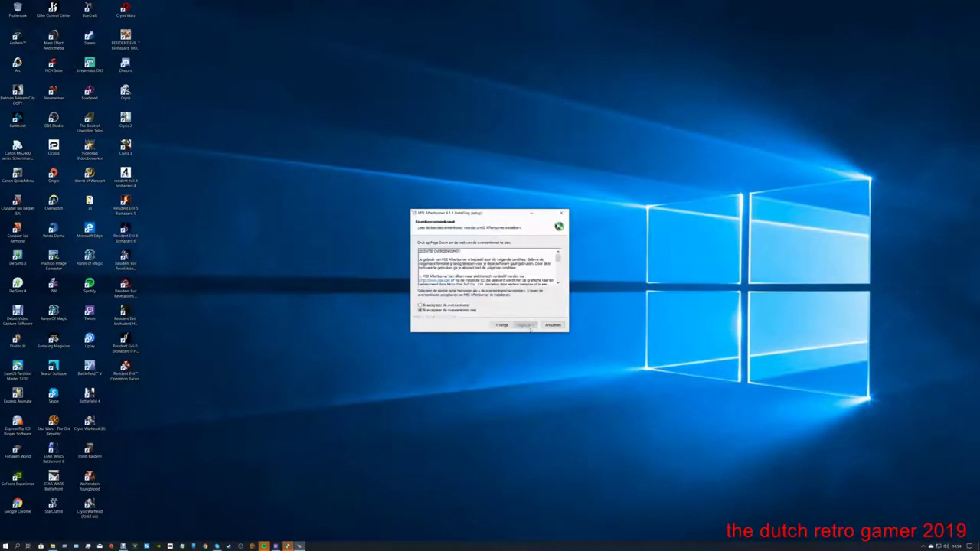
pyautogui.press('Up')
pyautogui.click(527, 325)
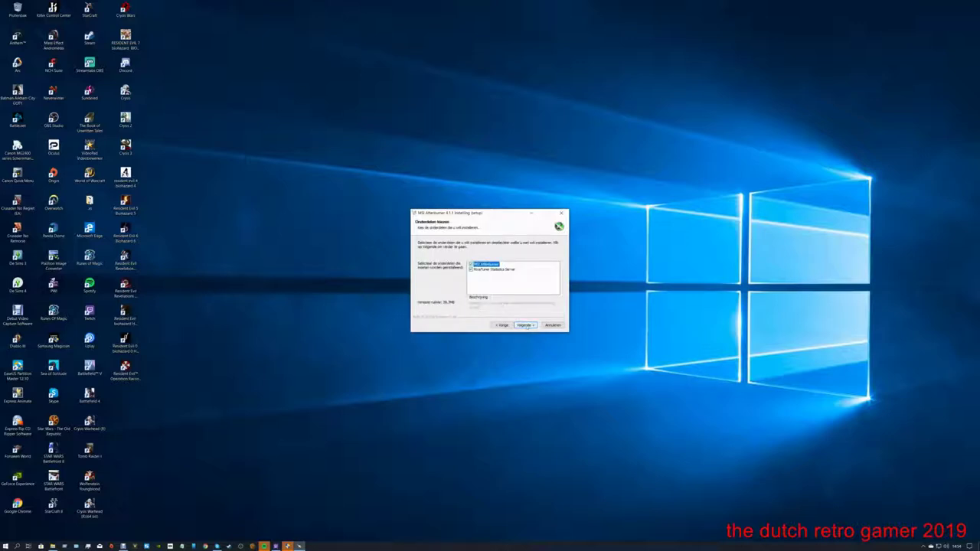
pyautogui.click(527, 326)
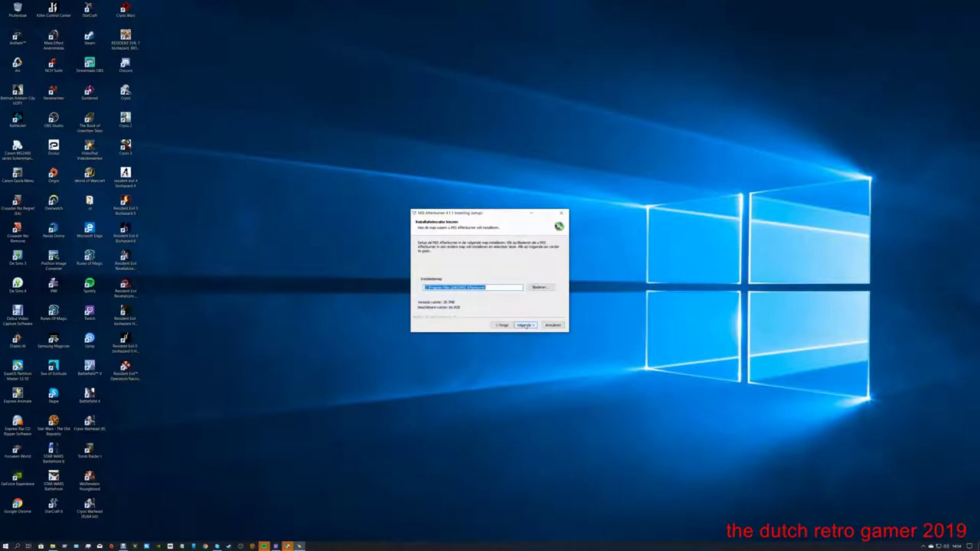
pyautogui.click(525, 326)
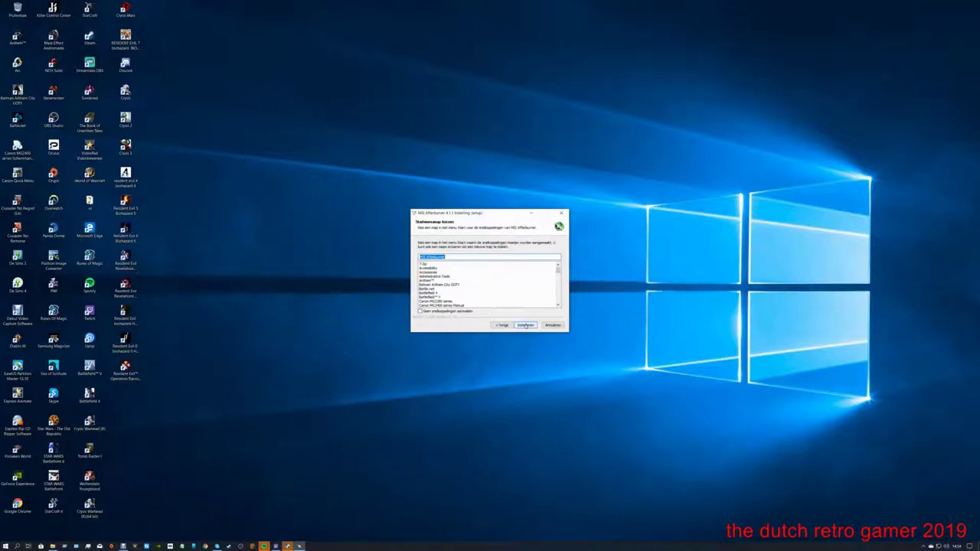
pyautogui.click(525, 325)
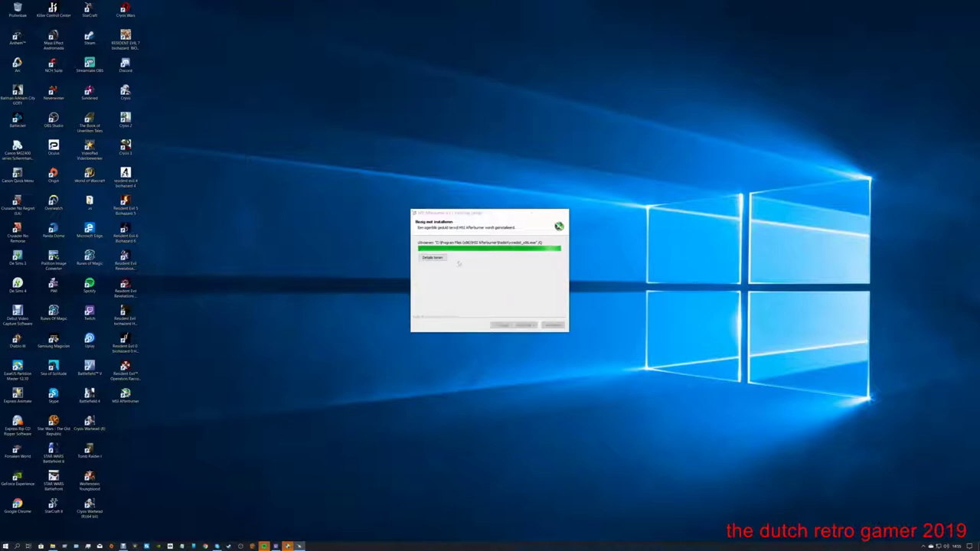
pyautogui.click(432, 257)
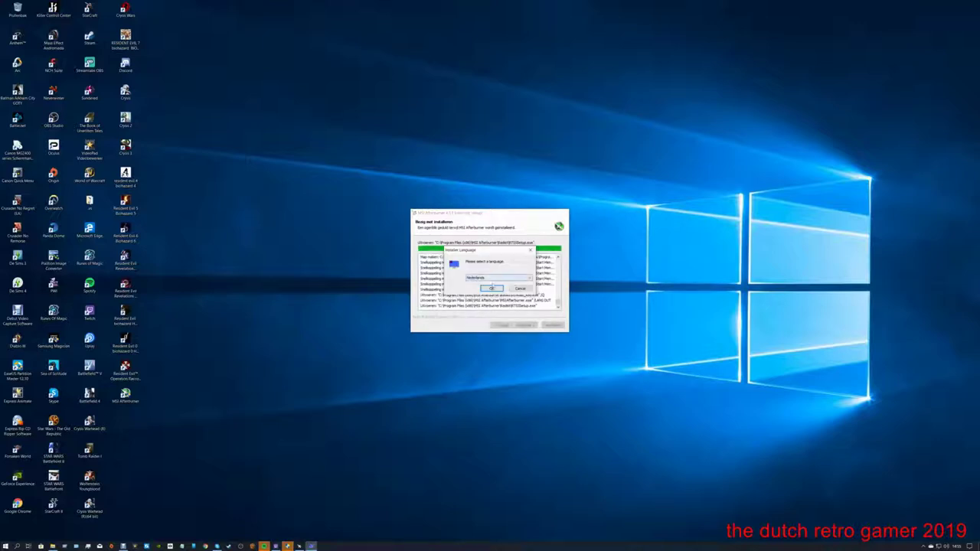
# - Install RivaTuner Statistics Server in Nederlands with its licence accepted and default folder, dismissing the app choice for its readme
pyautogui.click(492, 289)
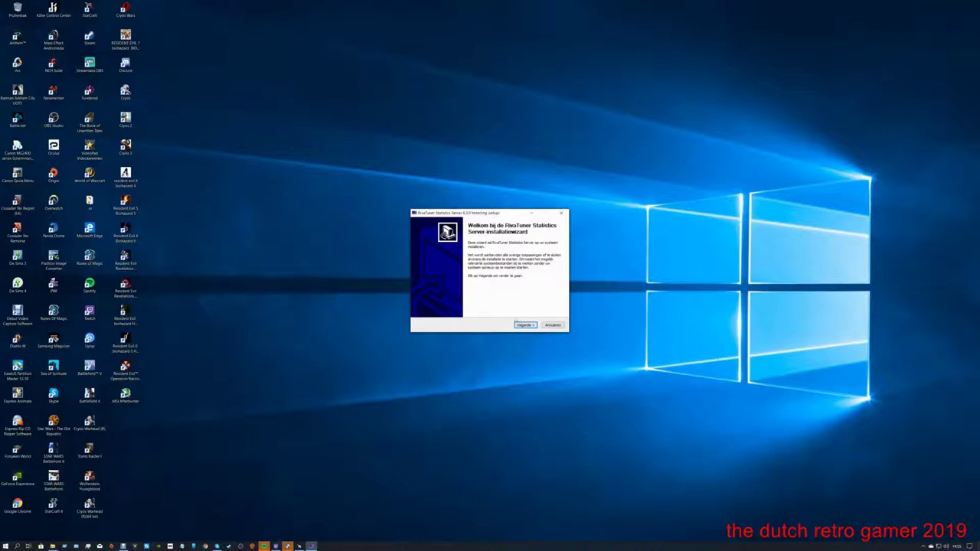
pyautogui.click(526, 325)
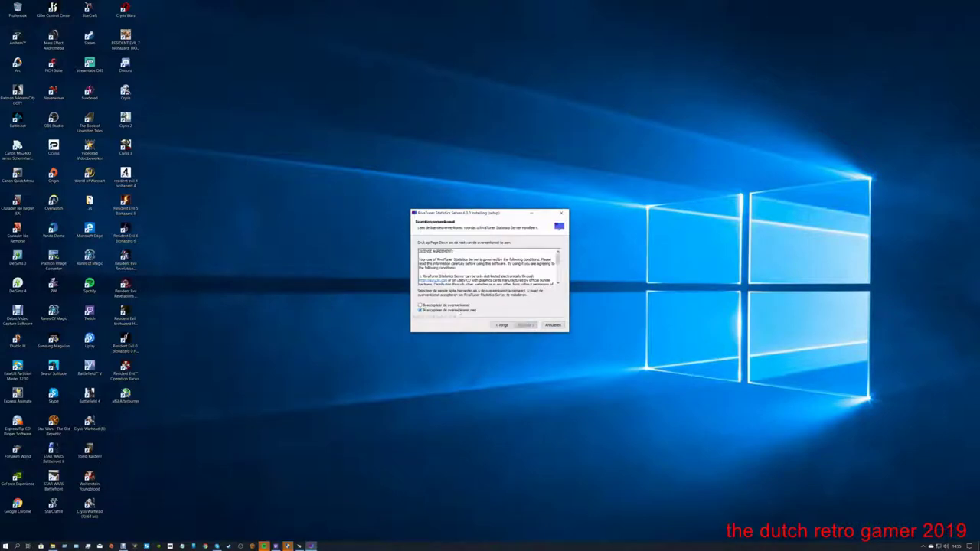
pyautogui.click(455, 305)
pyautogui.click(525, 325)
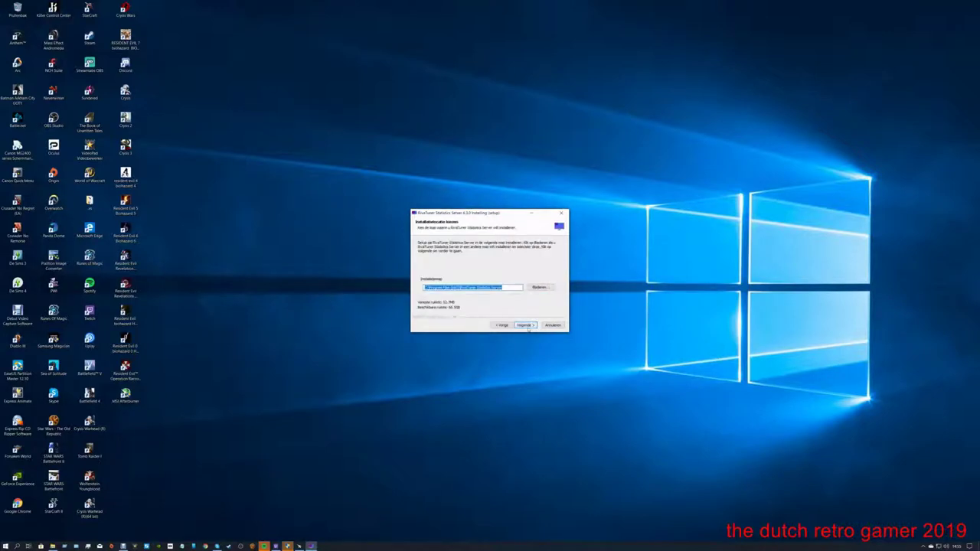
pyautogui.click(525, 324)
pyautogui.click(526, 324)
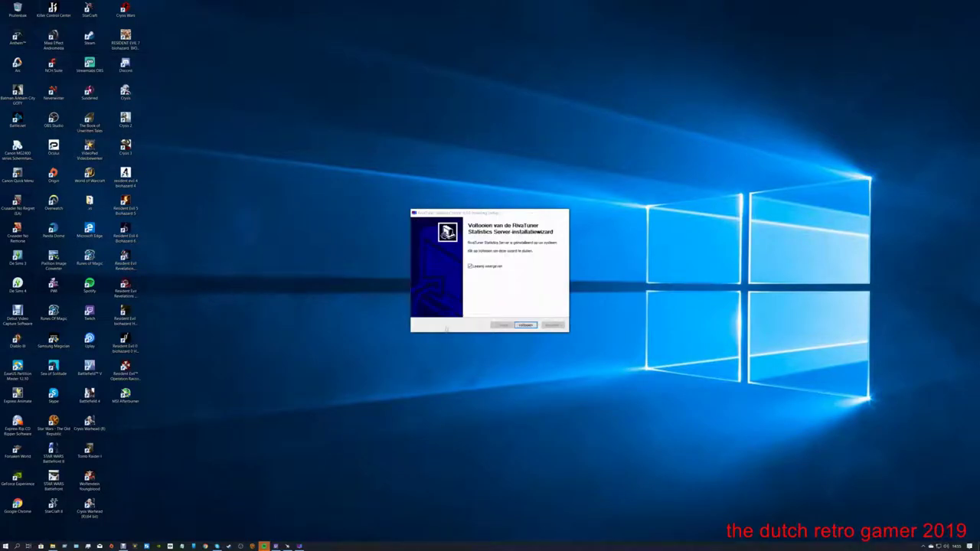
pyautogui.click(526, 325)
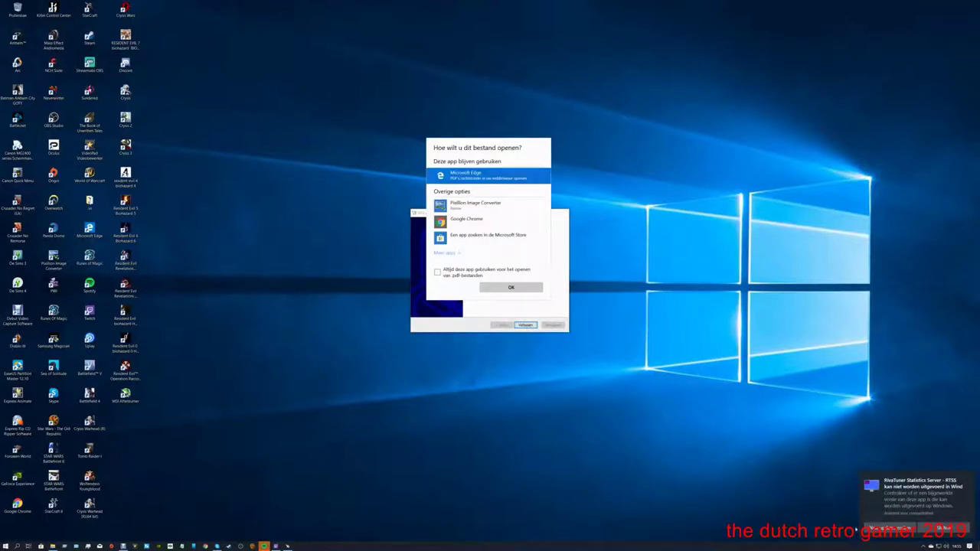
pyautogui.press('Escape')
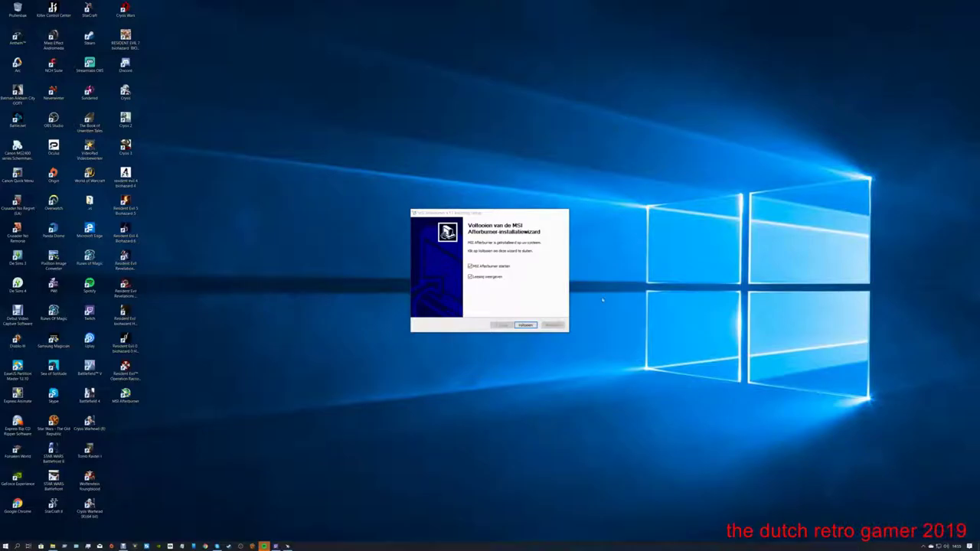
# - Download RTSS RivaTuner Statistics Server from the Guru3D page, accepting the privacy notice, and close the browser
pyautogui.click(527, 325)
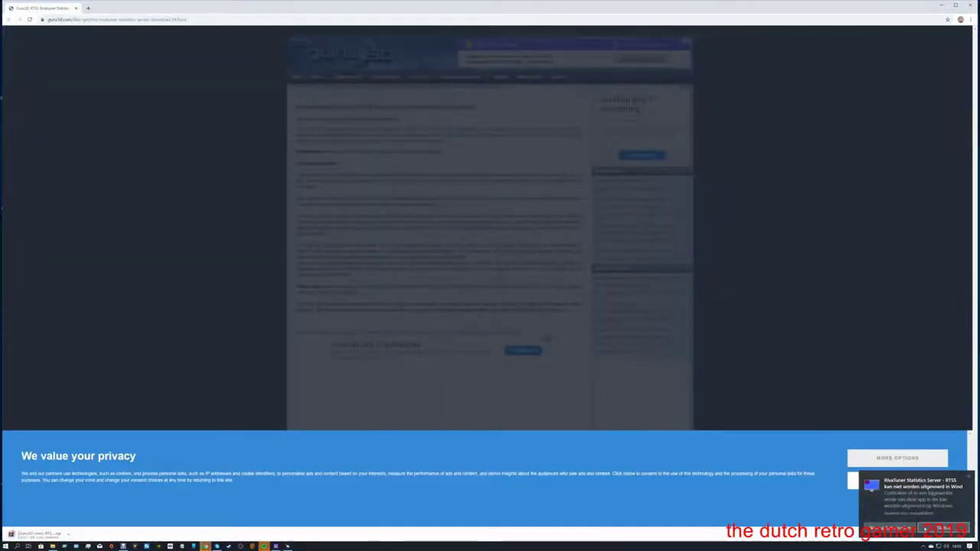
pyautogui.click(579, 492)
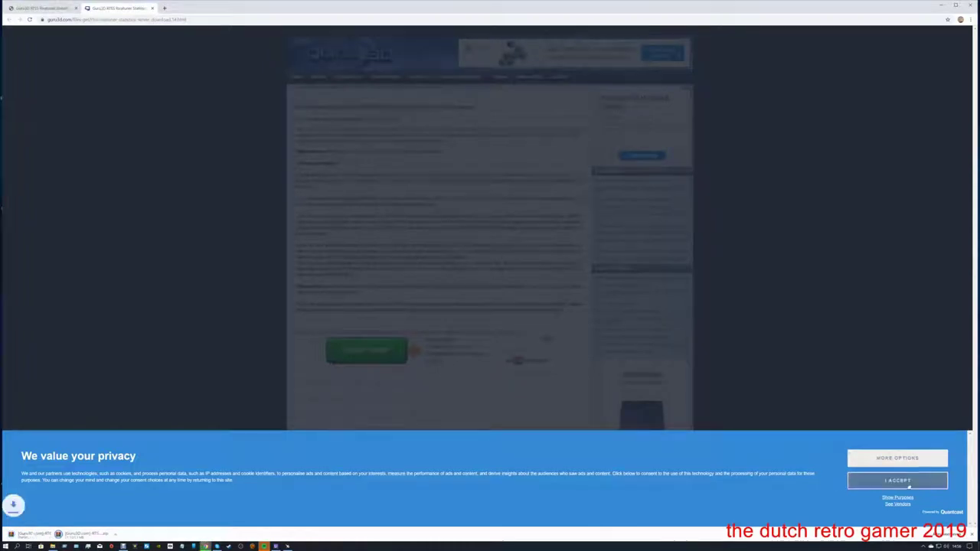
pyautogui.click(566, 420)
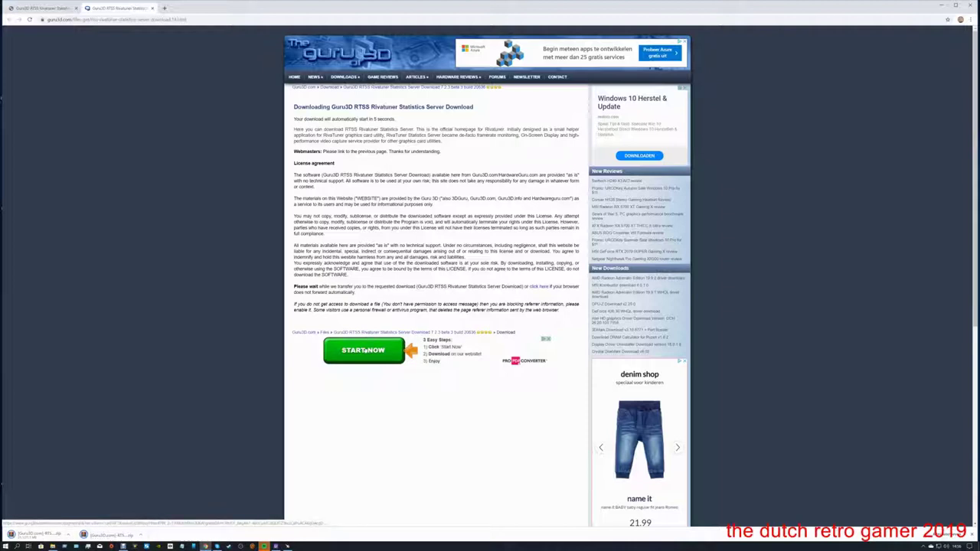
pyautogui.click(364, 351)
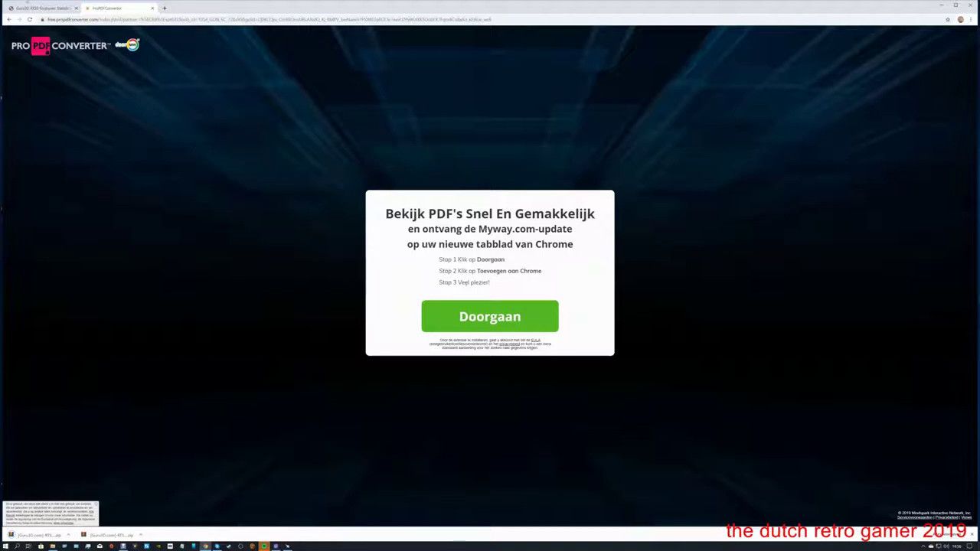
pyautogui.click(152, 8)
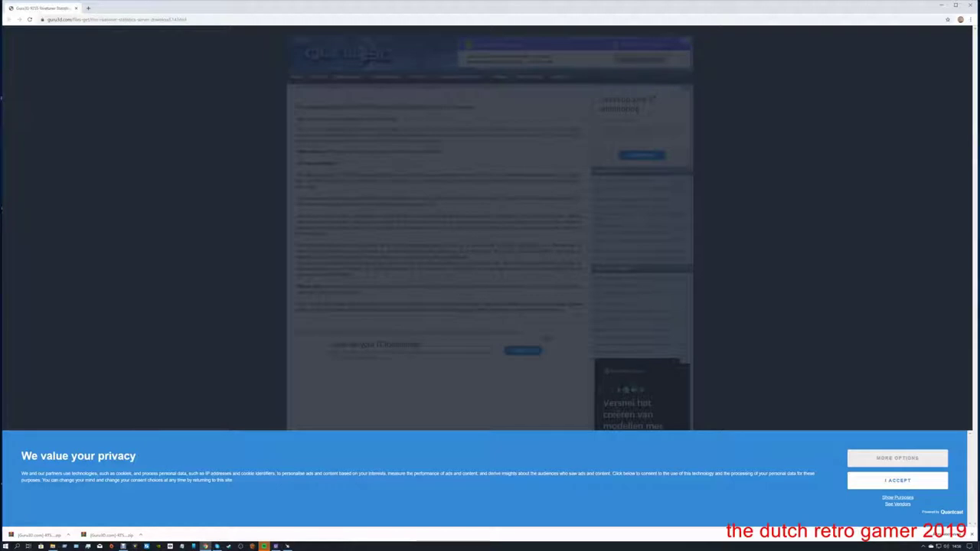
pyautogui.click(969, 6)
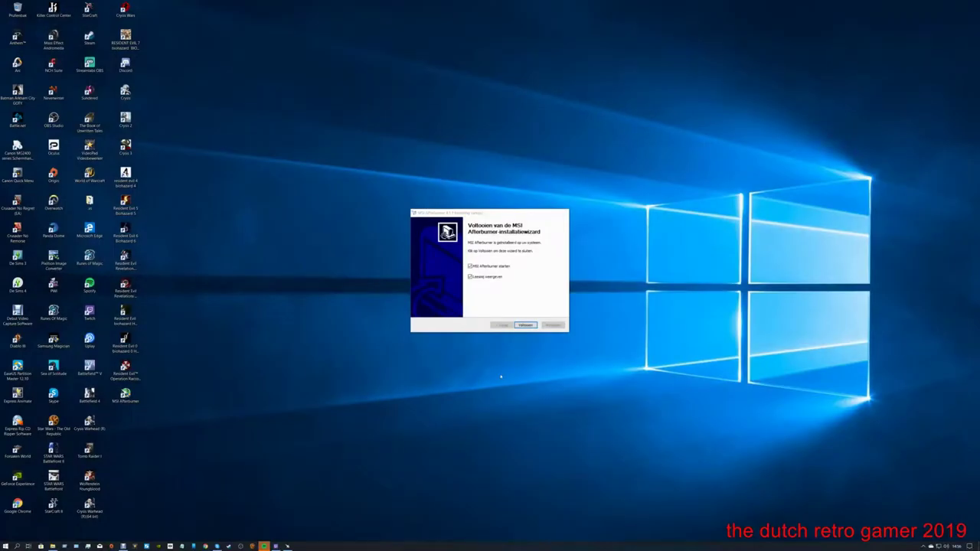
# - Finish the MSI Afterburner setup with the program launched, and download the offered update as MSIAfterburnerSetup.zip
pyautogui.click(525, 325)
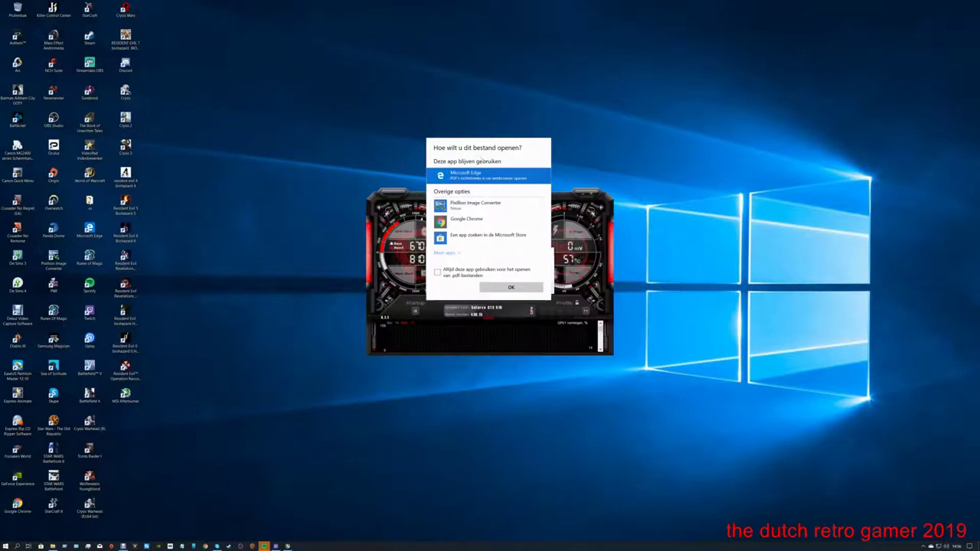
pyautogui.click(181, 345)
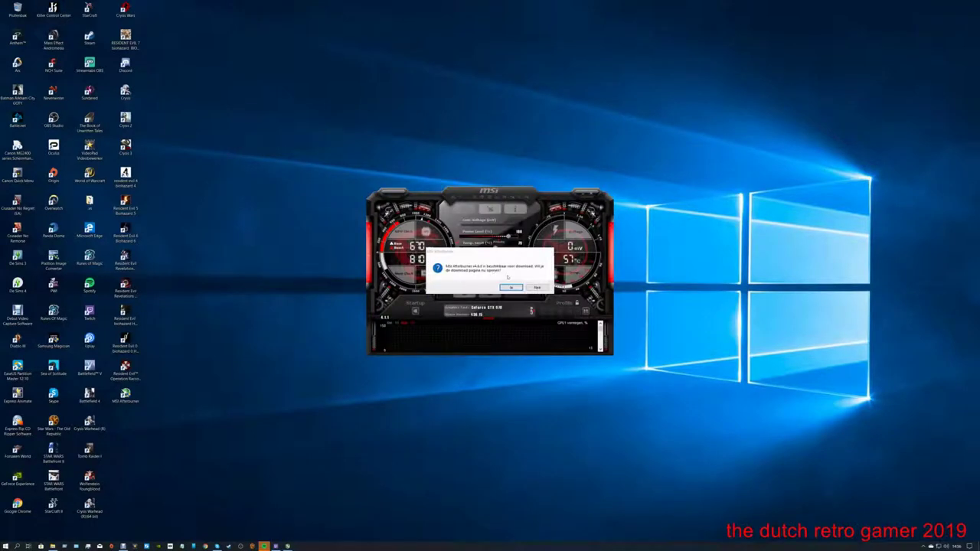
pyautogui.click(512, 287)
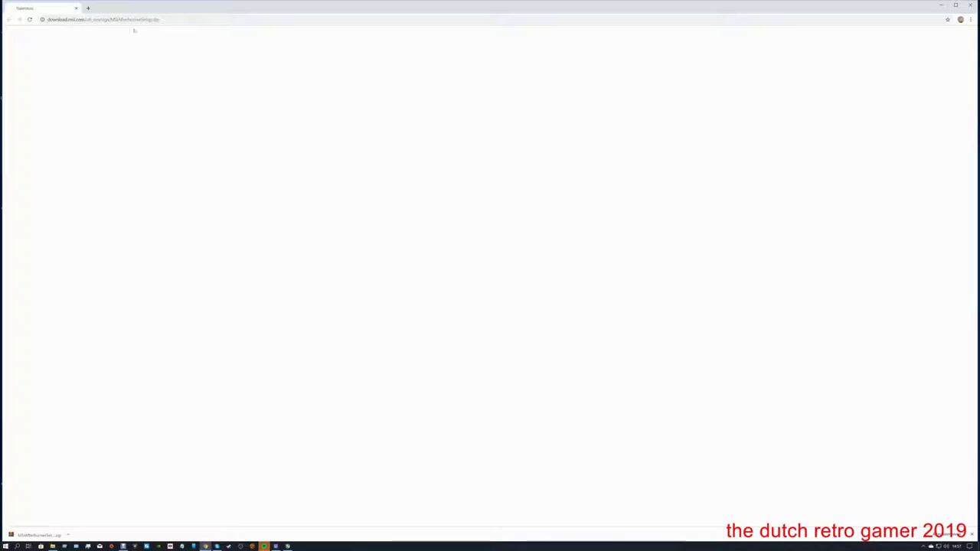
pyautogui.click(29, 19)
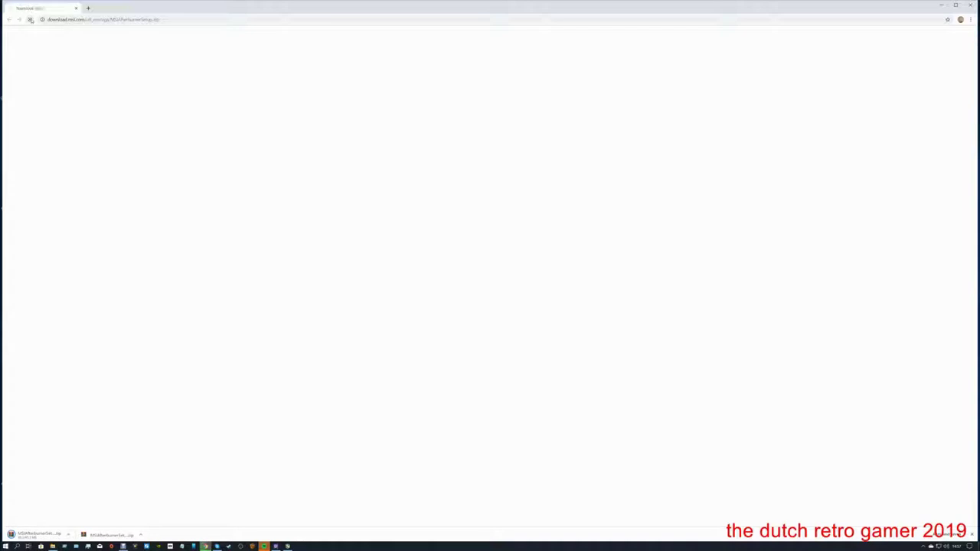
# - Download MSIAfterburnerSetup.zip again, inspect the newest copy in WinRAR without extracting it, and close the archive
pyautogui.click(30, 20)
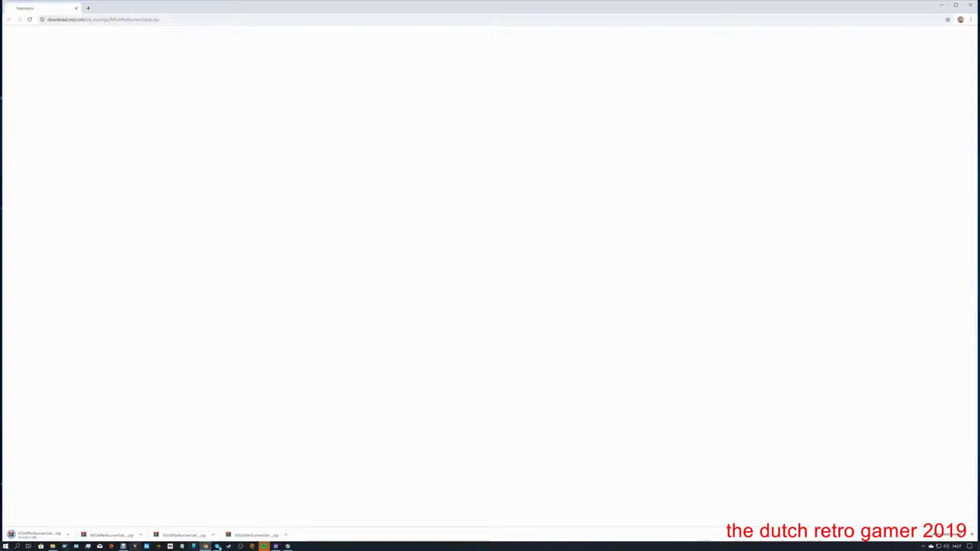
pyautogui.click(260, 535)
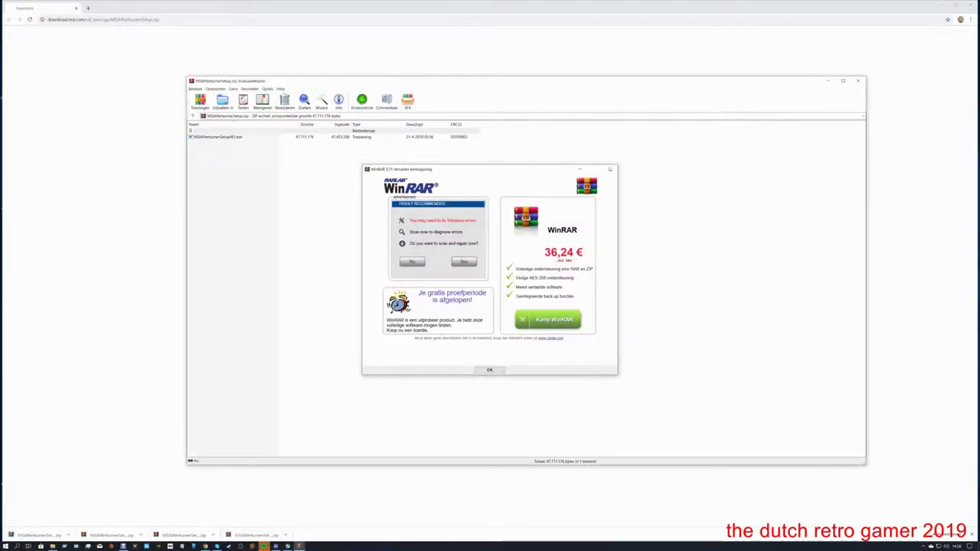
pyautogui.click(609, 169)
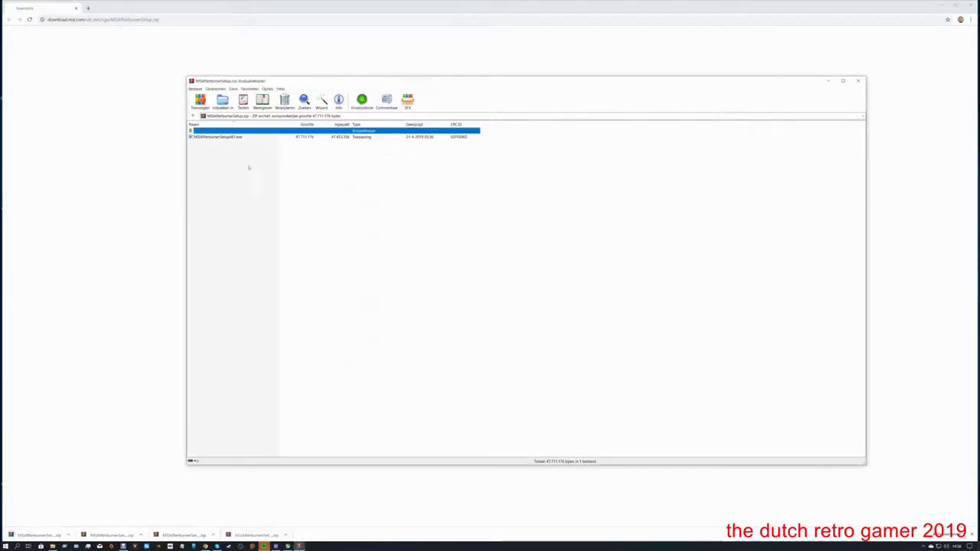
pyautogui.click(858, 80)
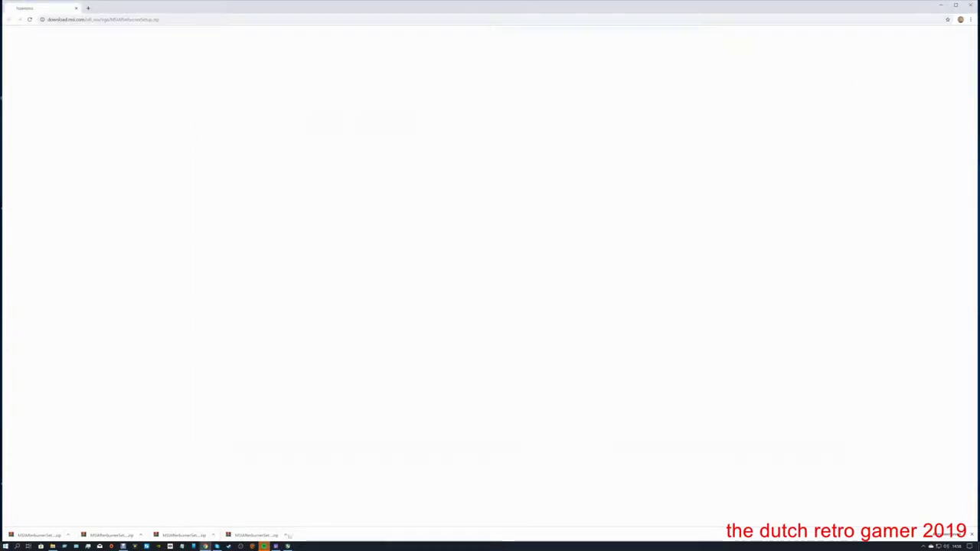
# - Locate the MSIAfterburnerSetup archive in the Downloads folder and extract it with 7-Zip into its own MSIAfterburnerSetup folder
pyautogui.click(285, 535)
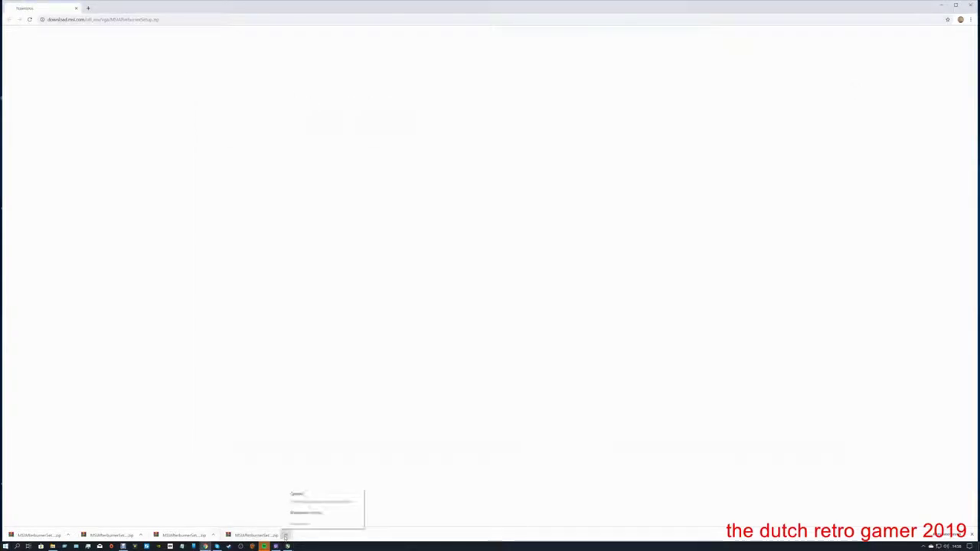
pyautogui.click(305, 511)
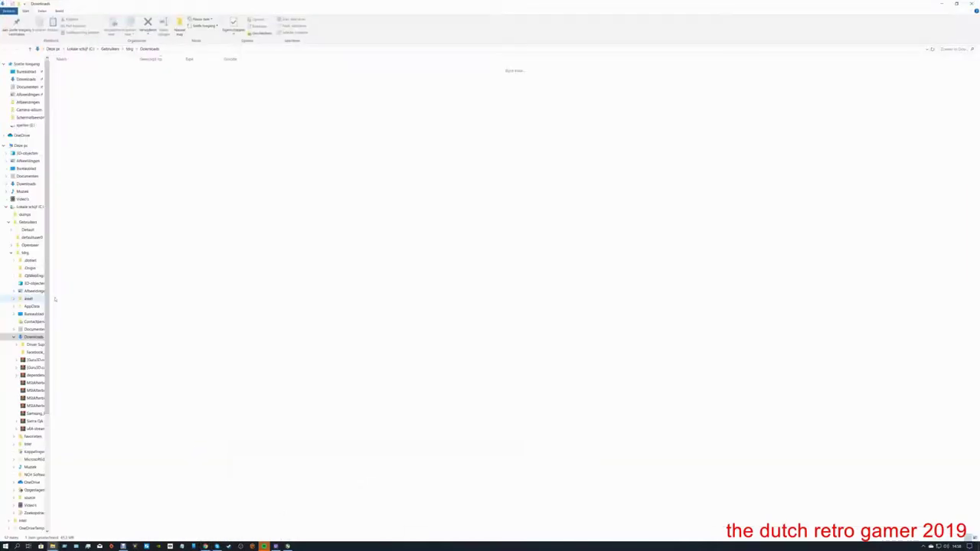
pyautogui.moveTo(83, 98); pyautogui.dragTo(88, 98)
pyautogui.rightClick(88, 98)
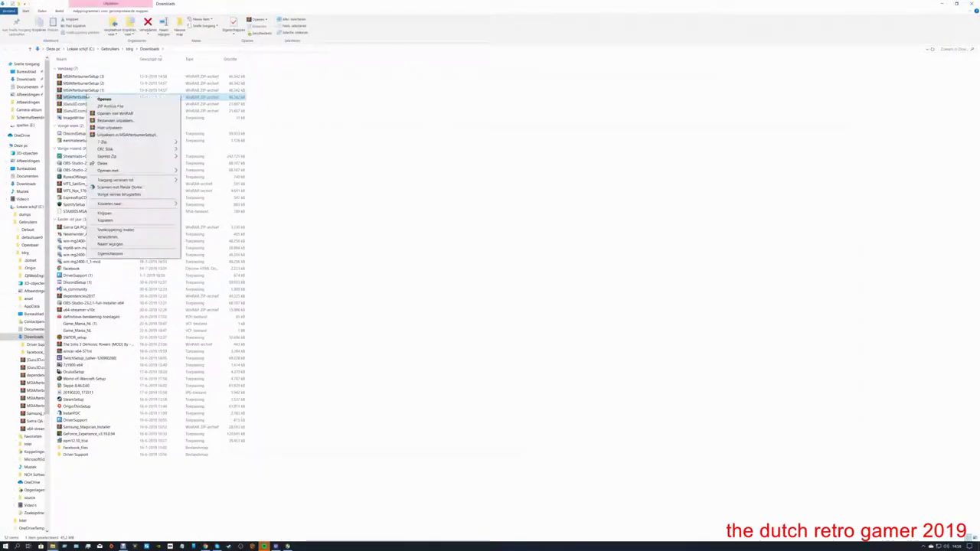
pyautogui.moveTo(113, 142)
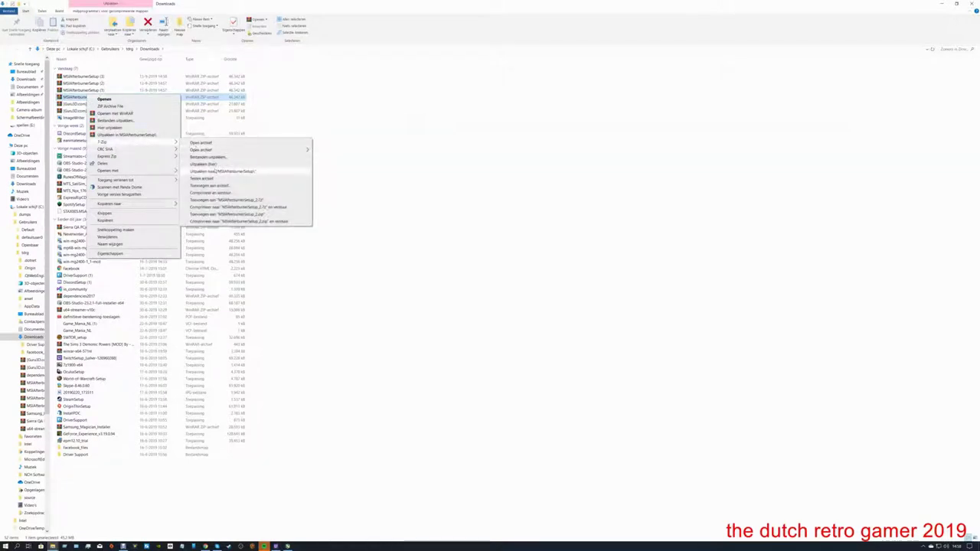
pyautogui.click(205, 157)
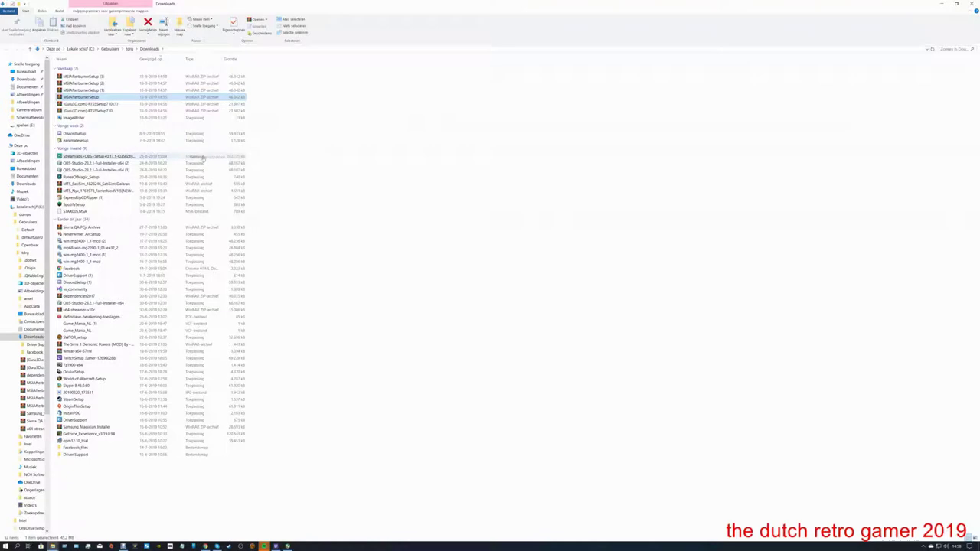
pyautogui.click(485, 313)
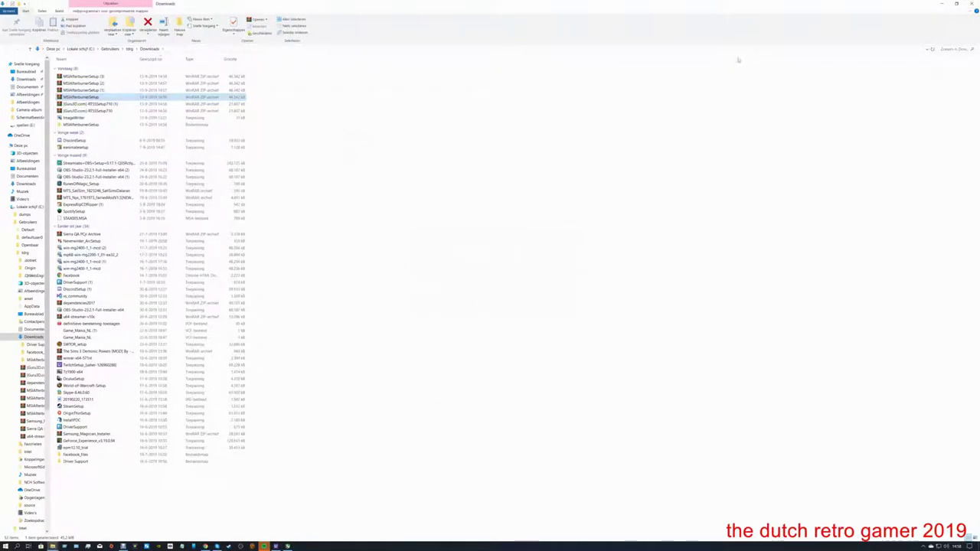
# - Clear the Downloads and MSI Afterburner windows away and open the MSI Fan Control folder on the disc
pyautogui.click(942, 4)
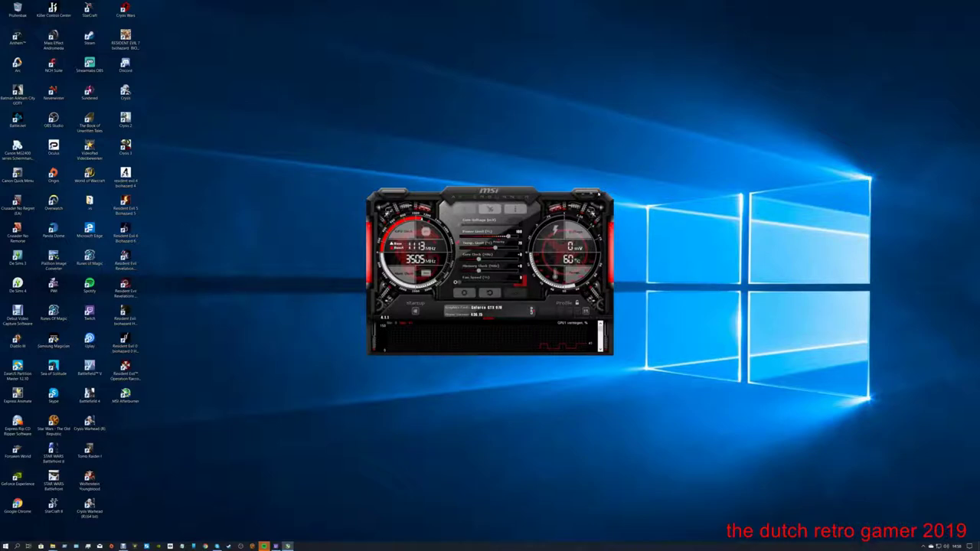
pyautogui.click(591, 194)
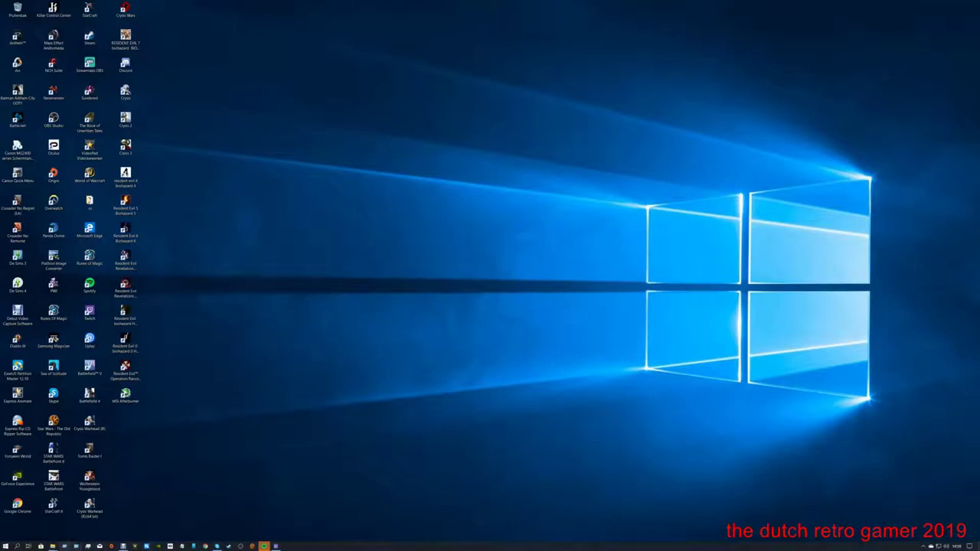
pyautogui.moveTo(52, 546)
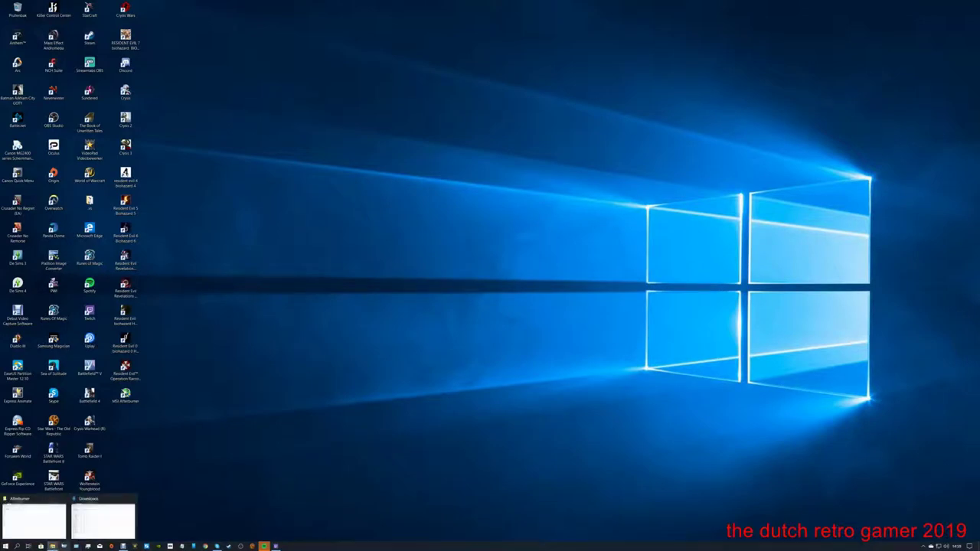
pyautogui.click(52, 519)
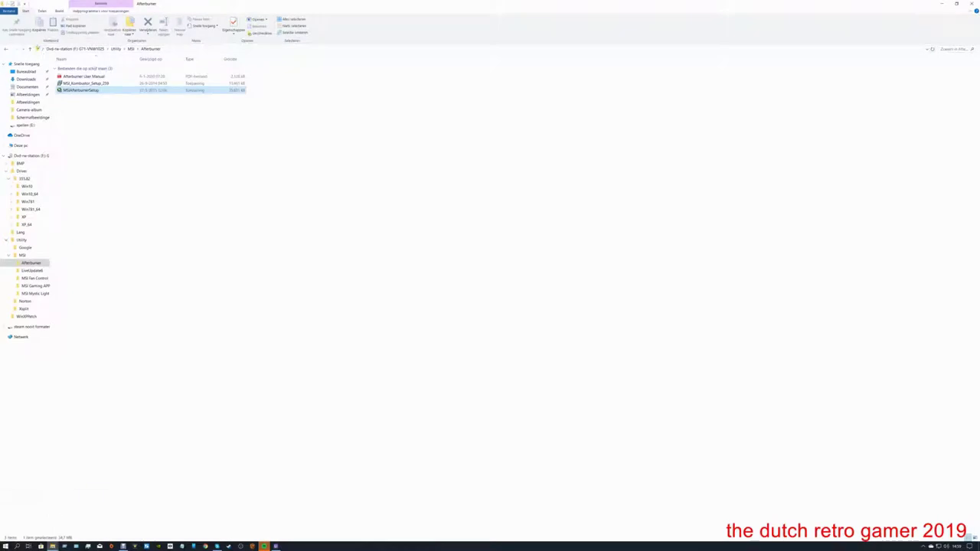
pyautogui.click(30, 49)
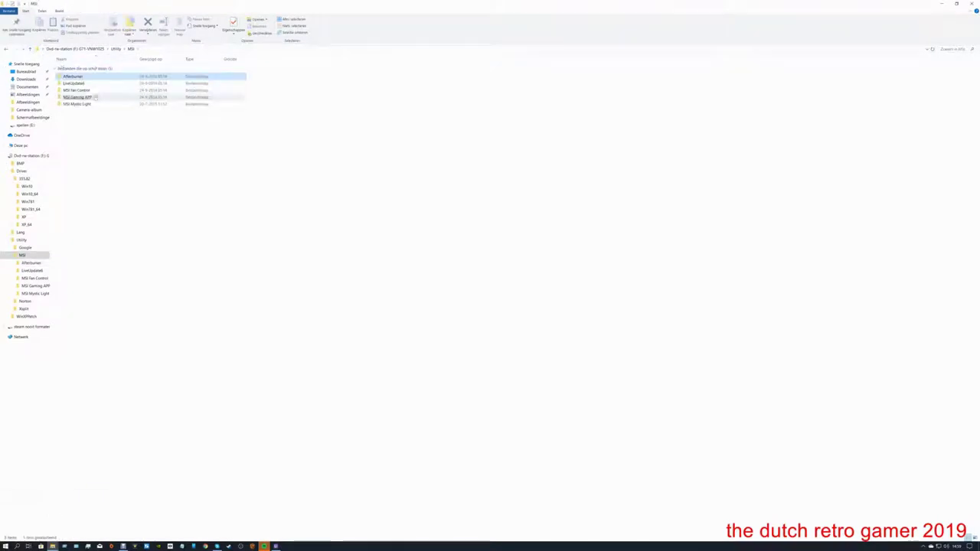
pyautogui.doubleClick(81, 90)
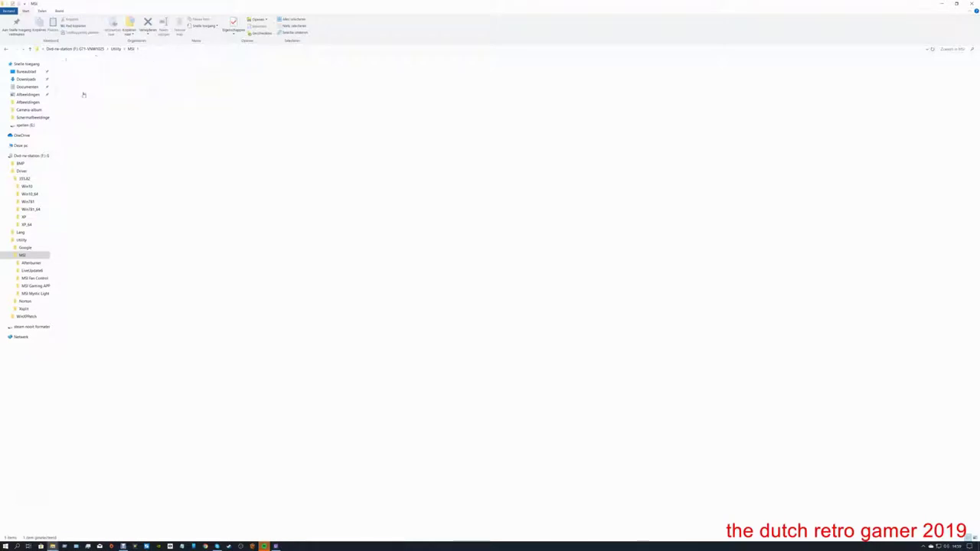
# - Install MSI Fan Control in Nederlands, accepting the licence and keeping the desktop shortcut
pyautogui.click(68, 78)
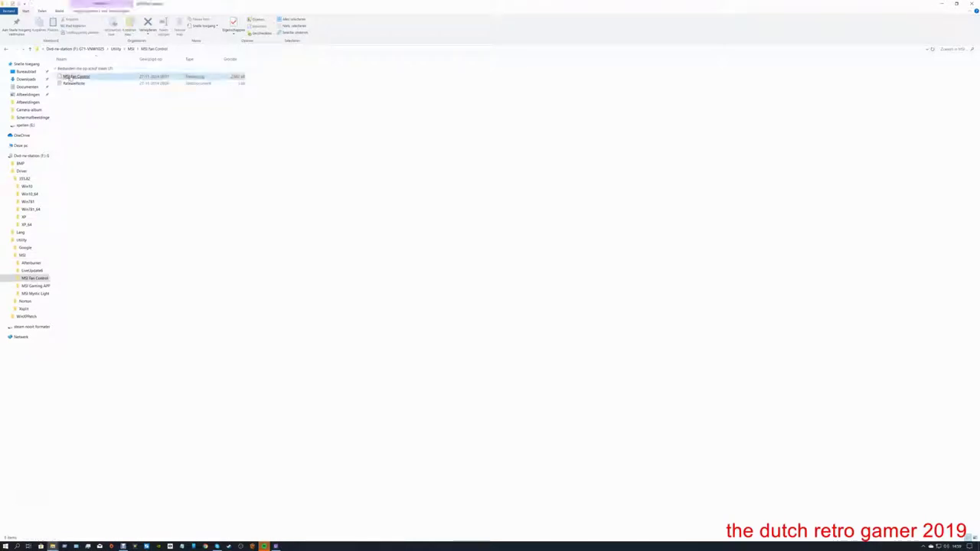
pyautogui.rightClick(68, 78)
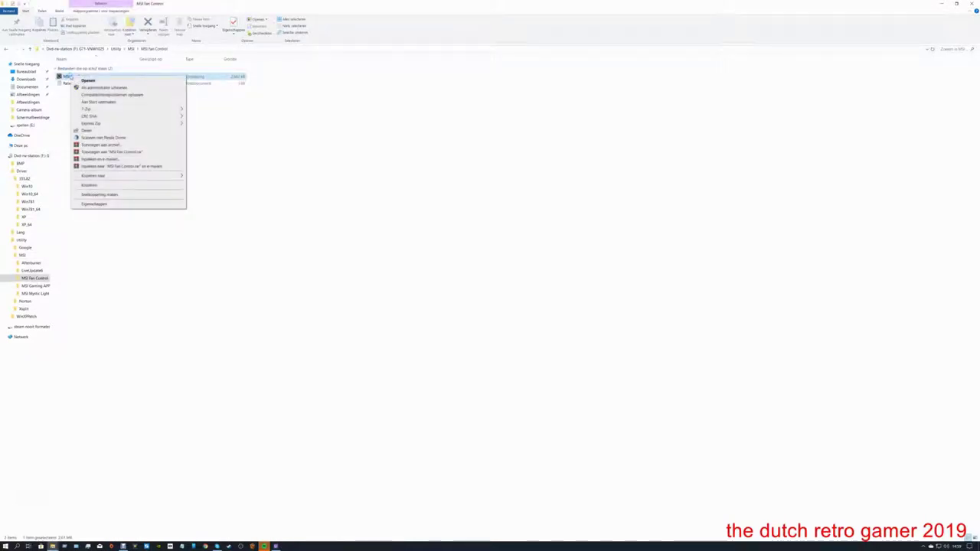
pyautogui.click(89, 79)
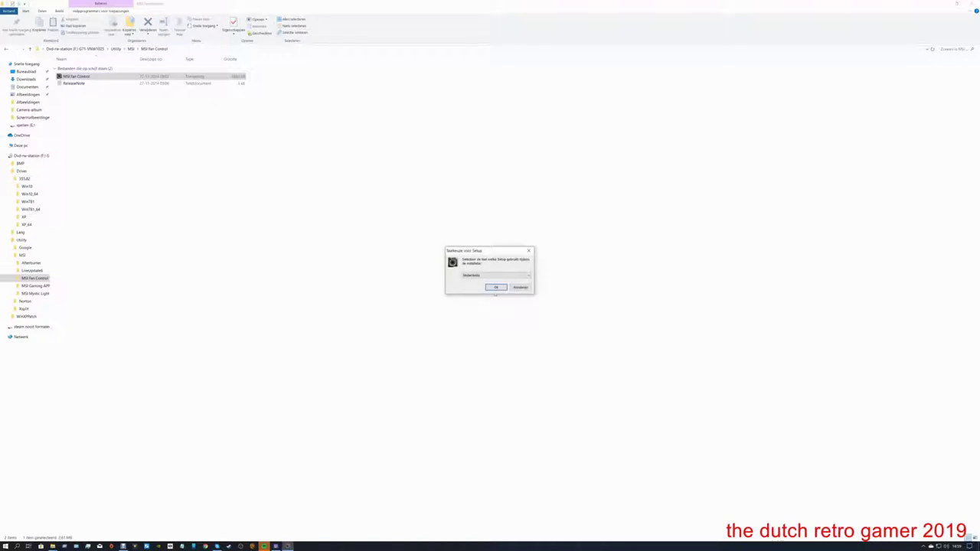
pyautogui.click(495, 289)
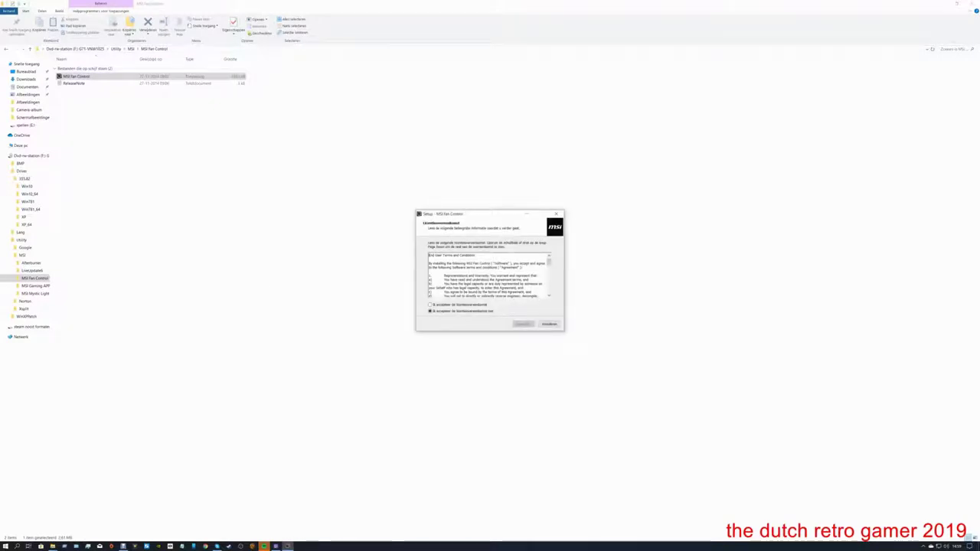
pyautogui.click(461, 305)
pyautogui.press('Return')
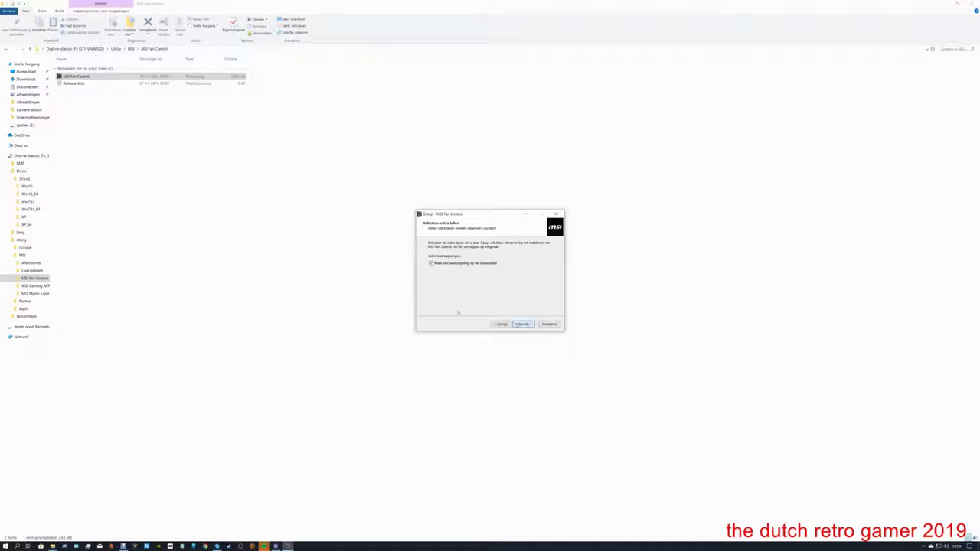
pyautogui.click(523, 324)
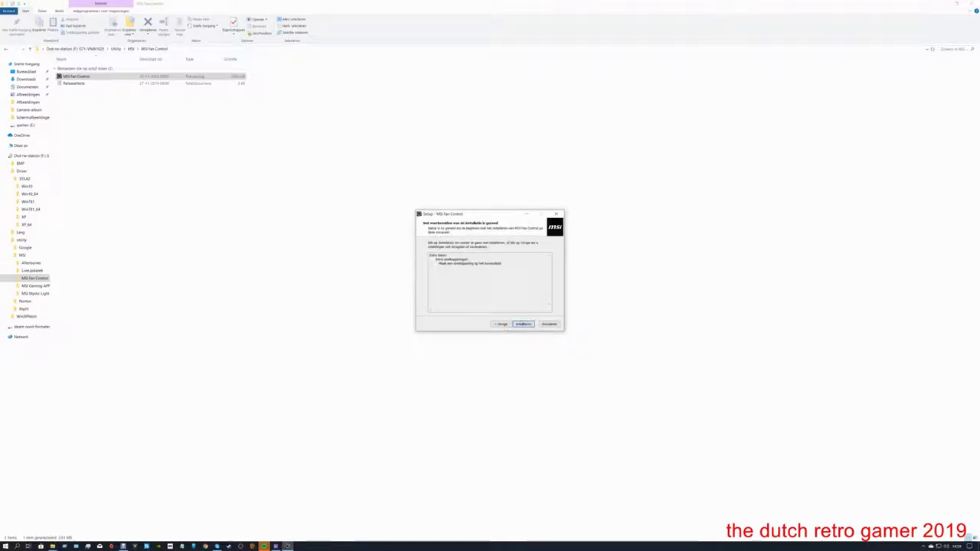
pyautogui.click(523, 324)
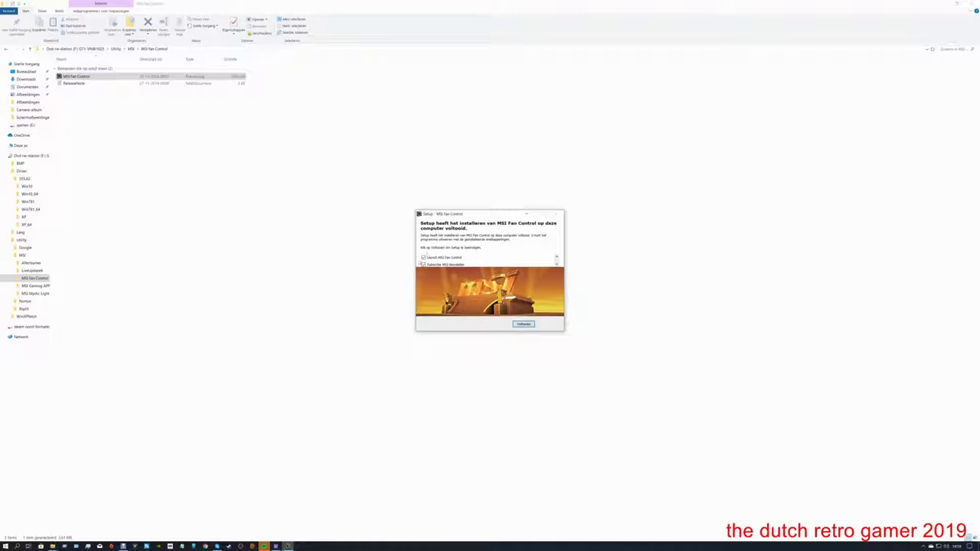
# - Finish the MSI Fan Control setup without the MSI newsletter subscription, launching the program and dismissing its warning
pyautogui.click(424, 264)
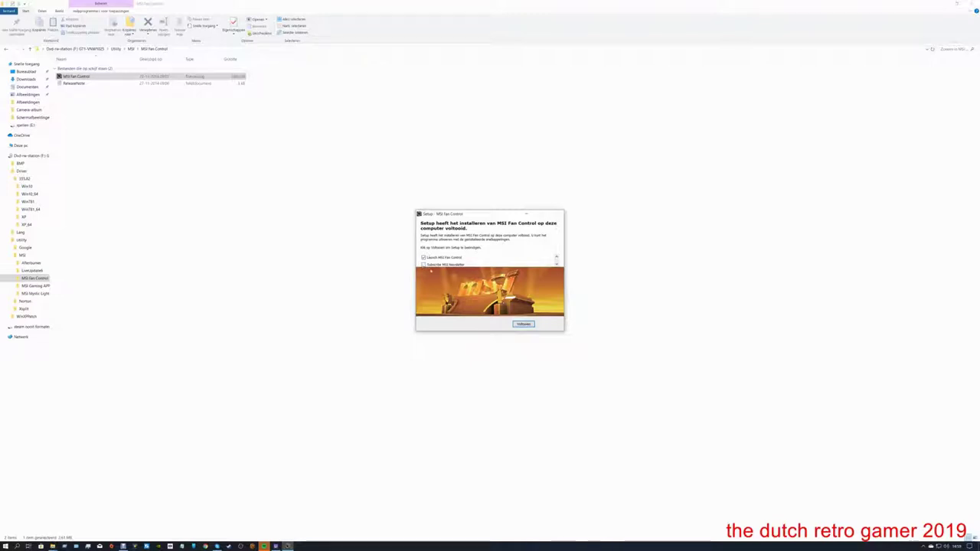
pyautogui.click(523, 324)
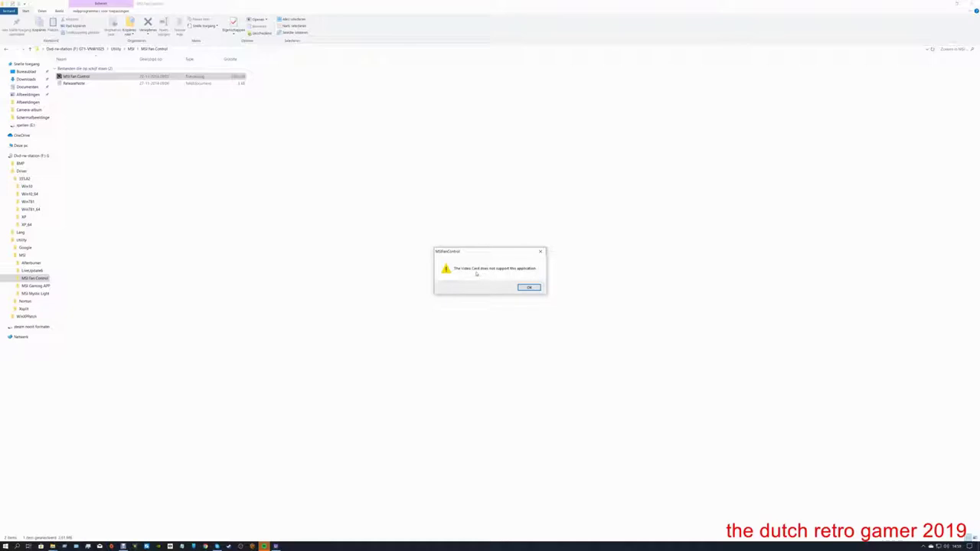
pyautogui.click(528, 287)
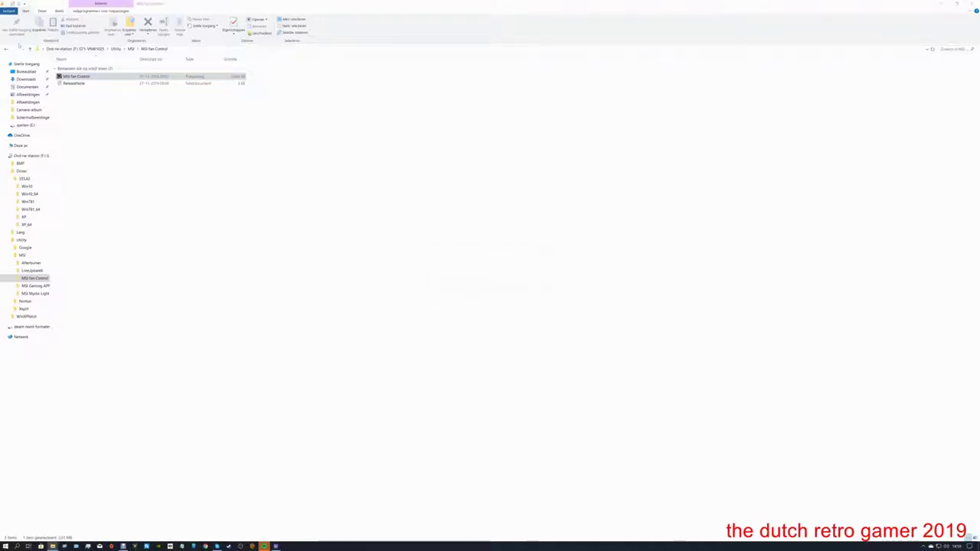
# - Run the Mystic Light setup from the disc's MSI Mystic Light folder and install it in Nederlands with the default folder and options
pyautogui.click(31, 50)
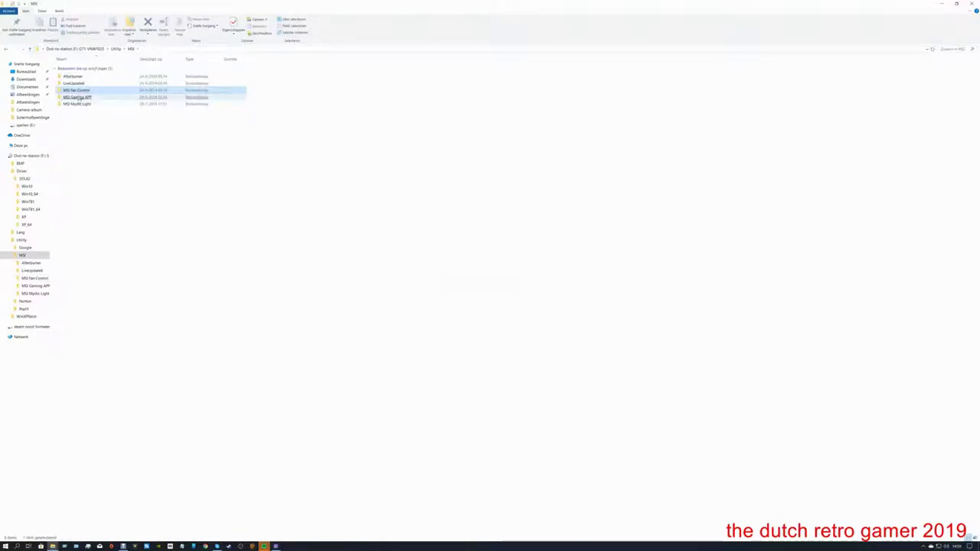
pyautogui.doubleClick(68, 105)
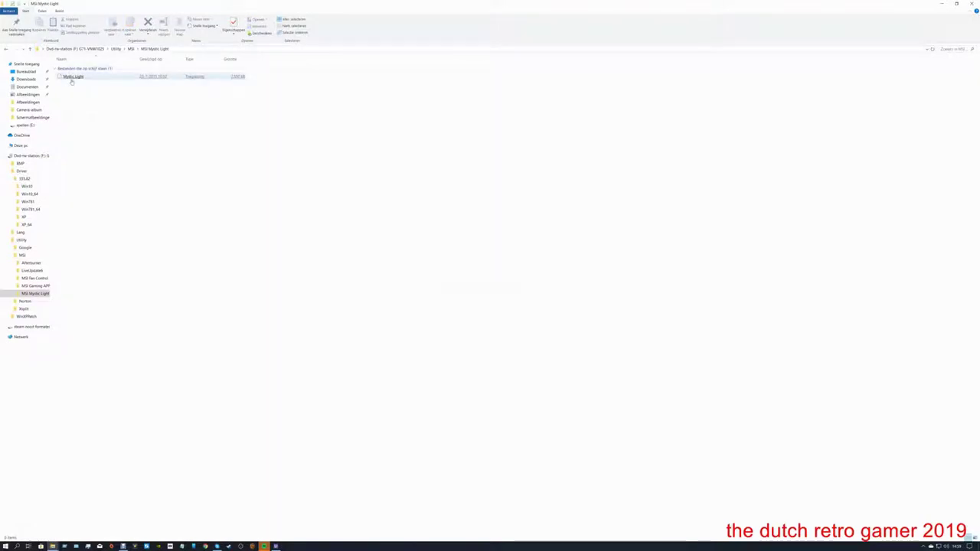
pyautogui.click(71, 78)
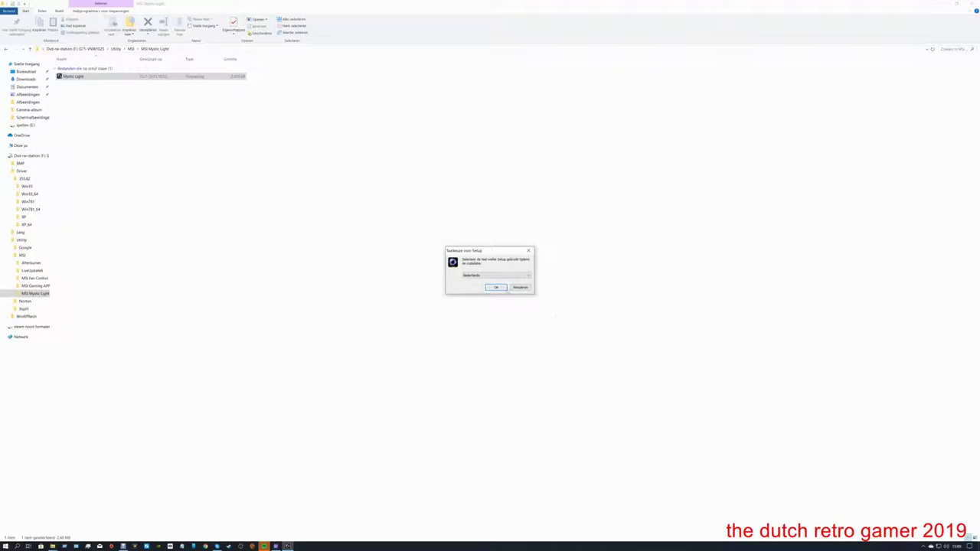
pyautogui.click(496, 287)
pyautogui.click(529, 325)
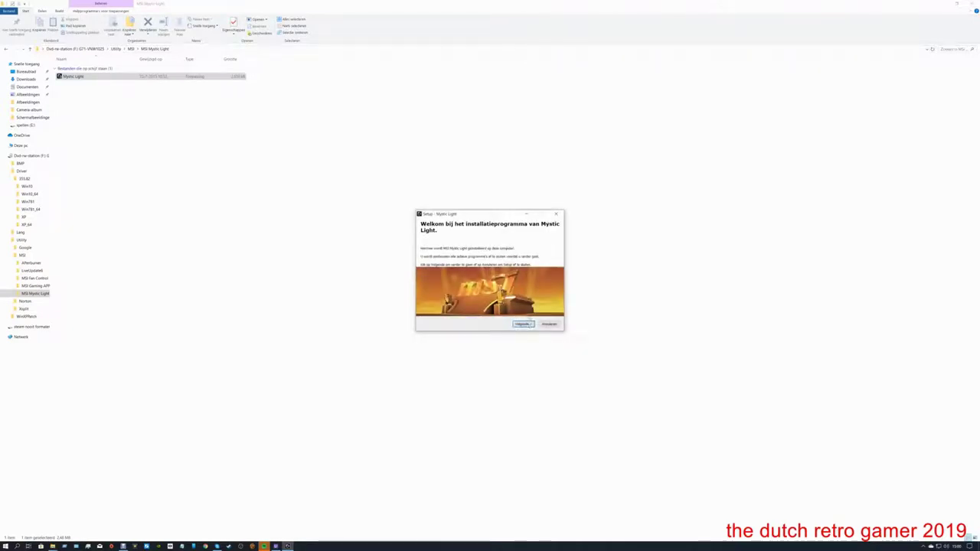
pyautogui.click(522, 325)
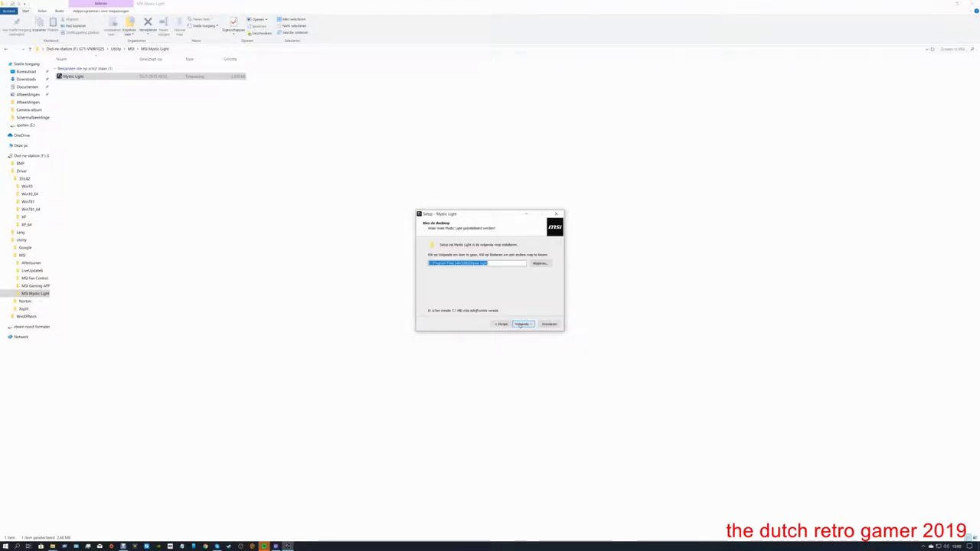
pyautogui.click(522, 325)
pyautogui.click(522, 325)
pyautogui.click(522, 324)
pyautogui.click(521, 326)
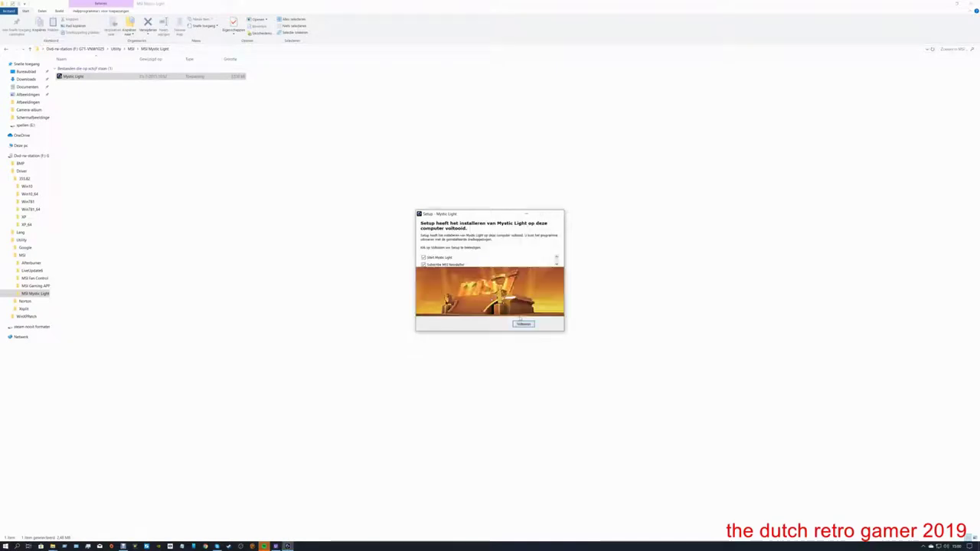
# - Finish the Mystic Light setup, dismissing the program's message, and return to the disc's MSI folder
pyautogui.click(424, 258)
pyautogui.click(524, 325)
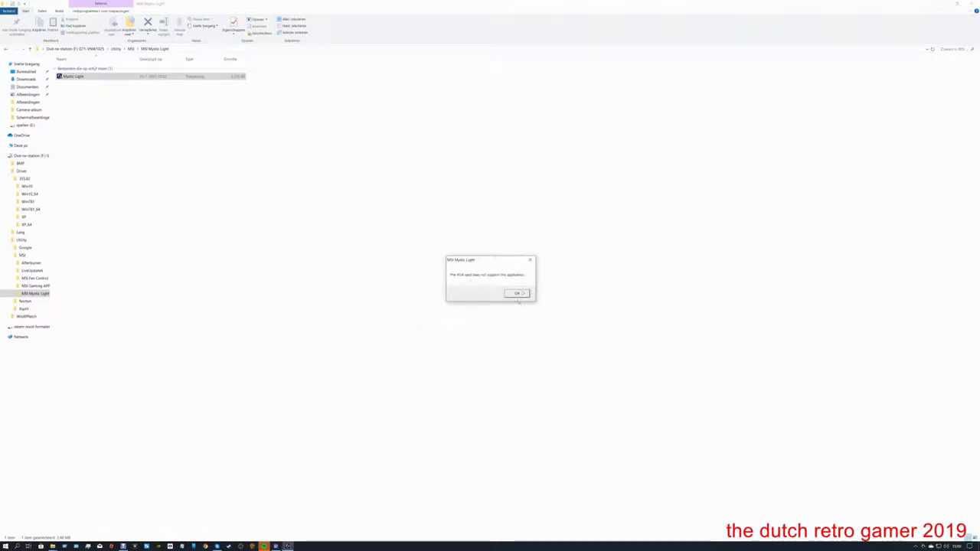
pyautogui.click(517, 295)
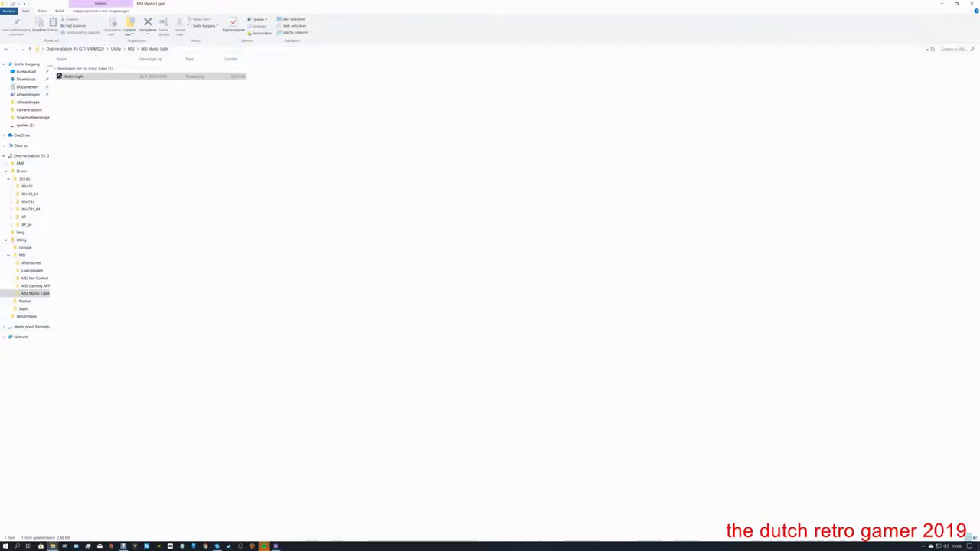
pyautogui.click(31, 49)
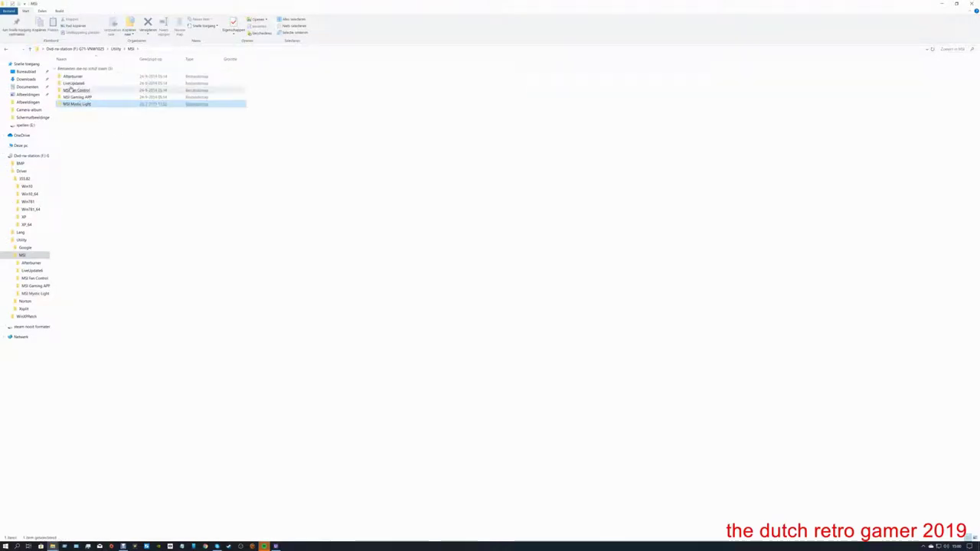
pyautogui.click(80, 98)
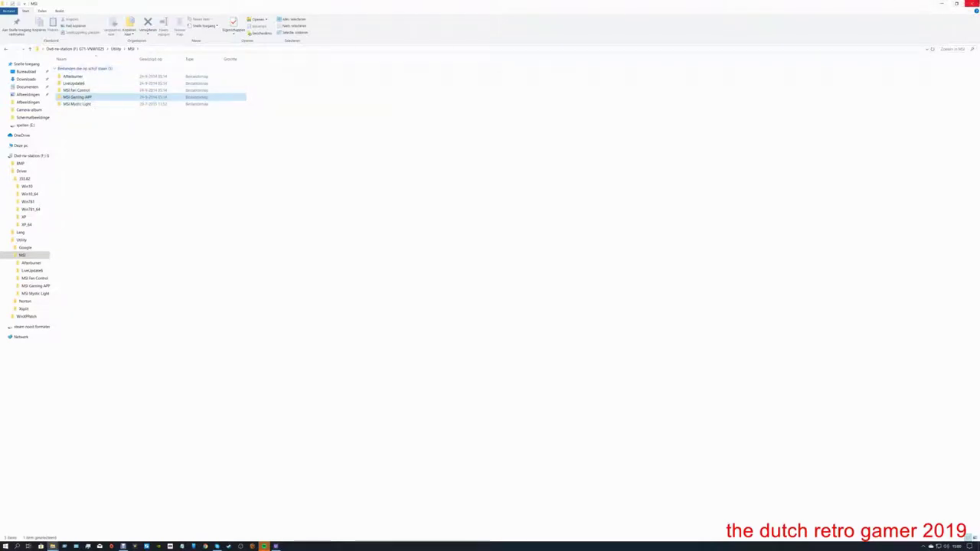
pyautogui.click(971, 3)
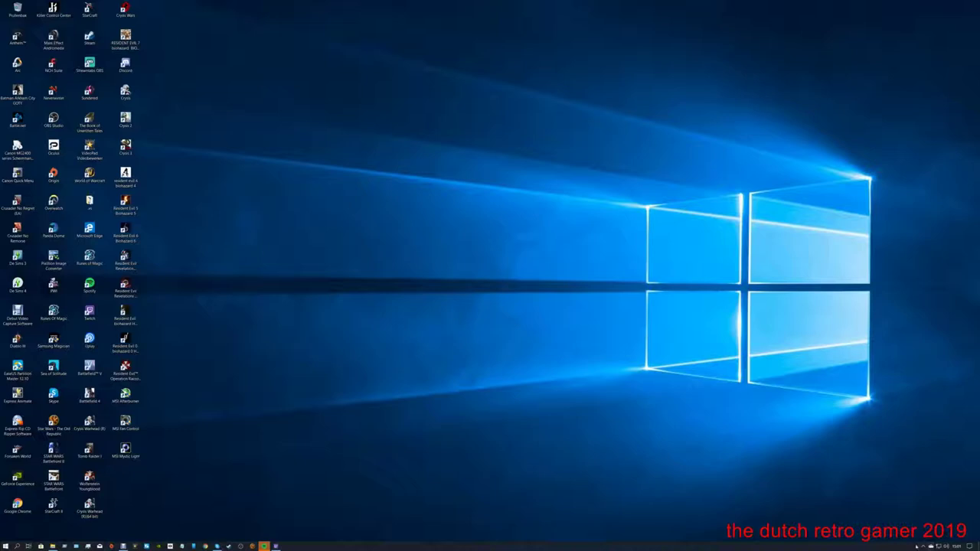
pyautogui.click(923, 546)
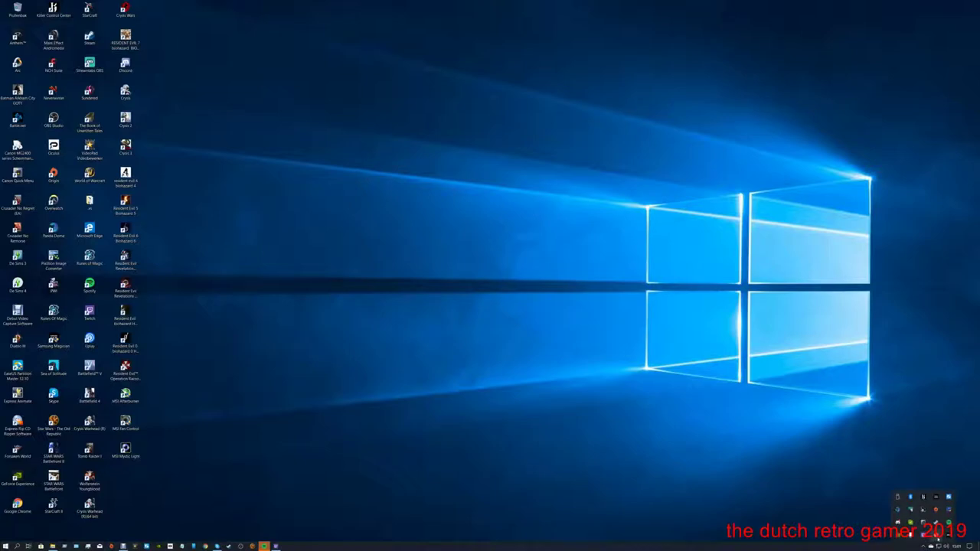
pyautogui.click(936, 526)
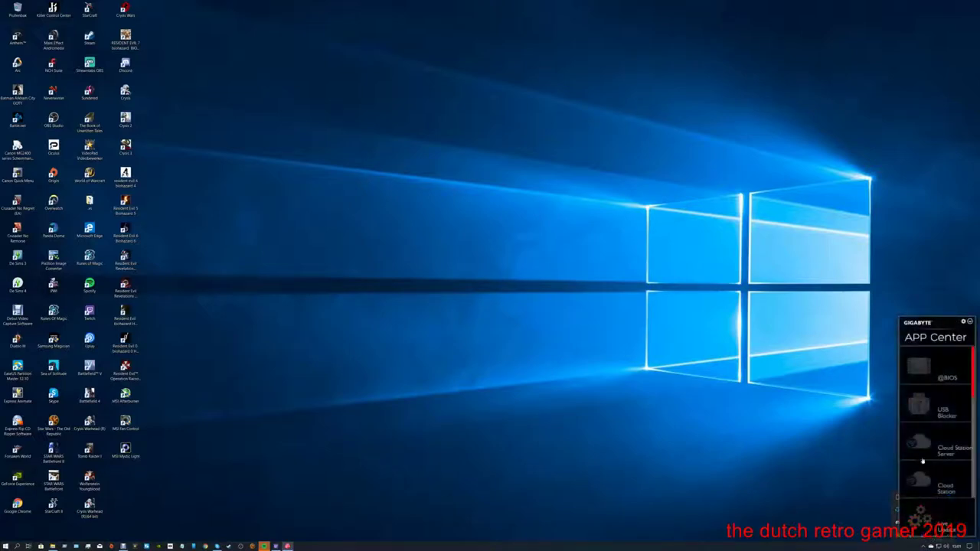
pyautogui.click(922, 368)
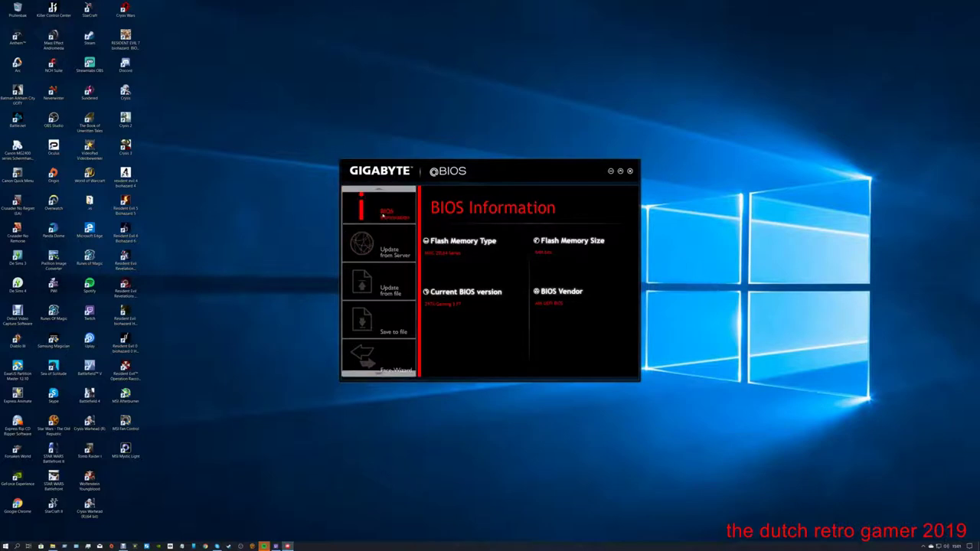
pyautogui.click(374, 245)
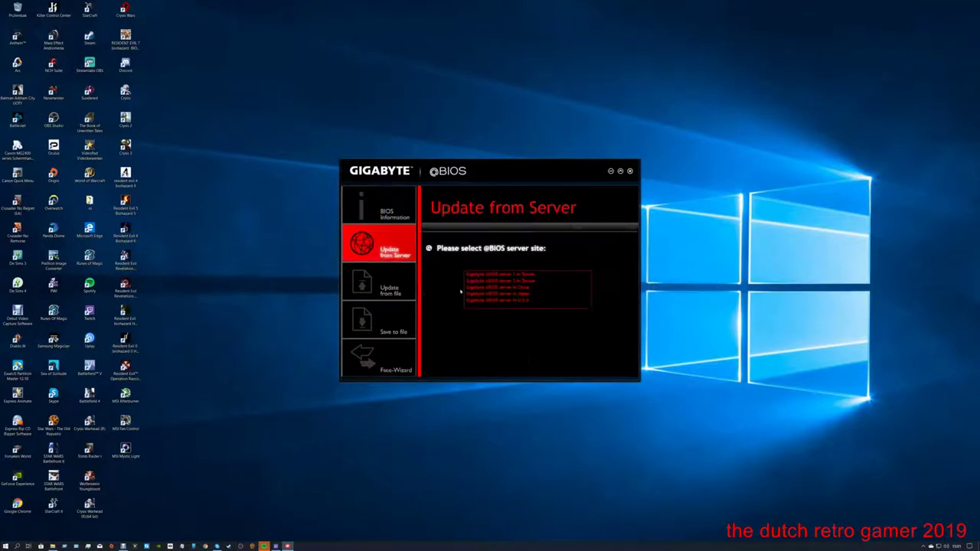
pyautogui.click(501, 301)
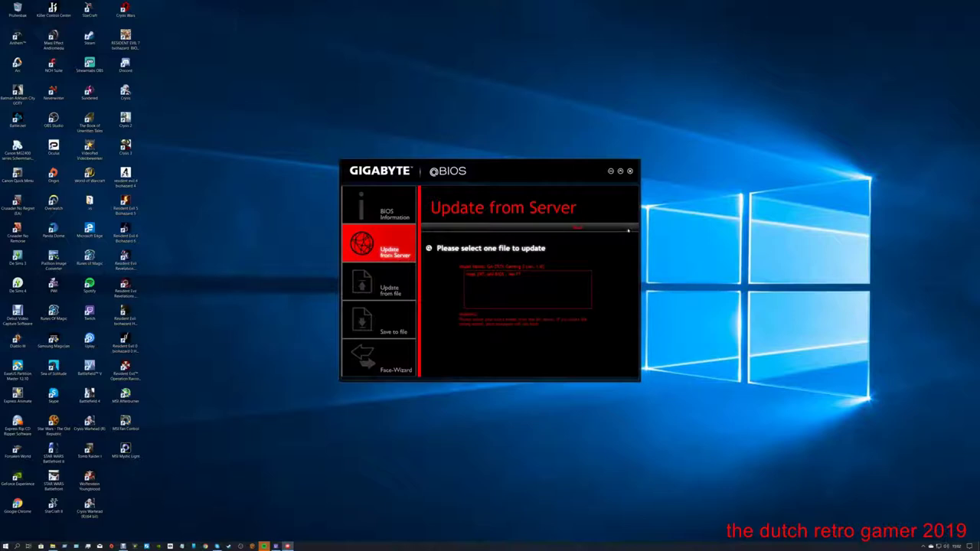
pyautogui.click(508, 275)
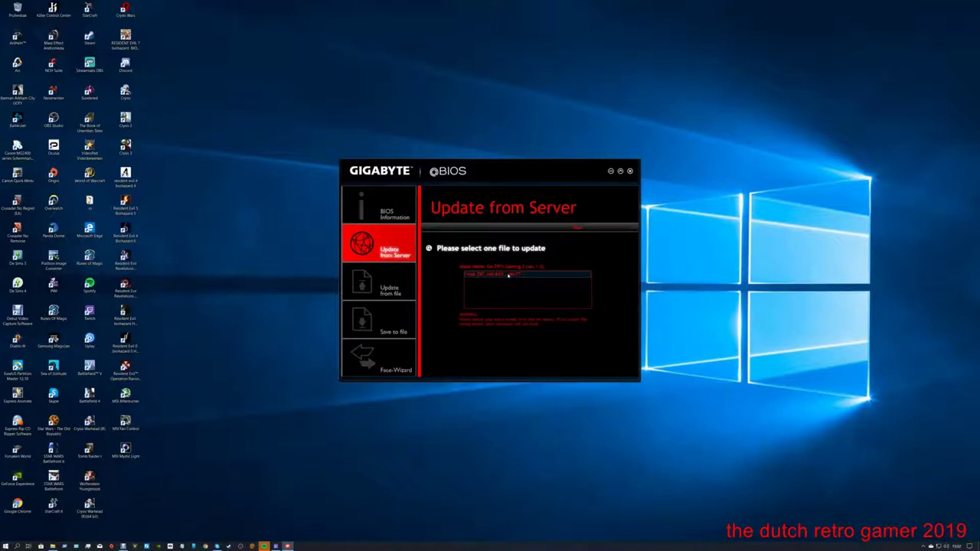
pyautogui.click(501, 275)
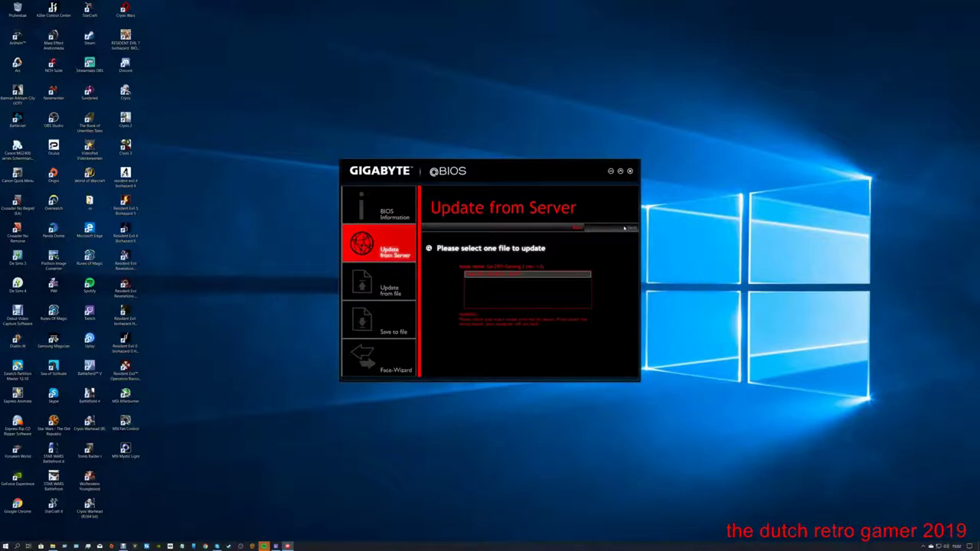
pyautogui.click(625, 227)
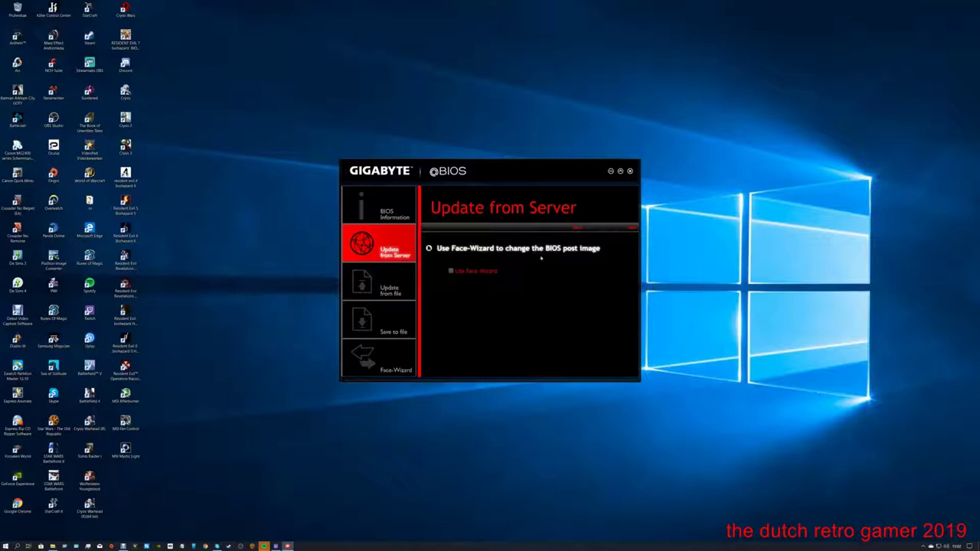
# - Flash the server BIOS without using Face-Wizard, accepting the prompt and confirming its file dialog with the default name and folder
pyautogui.click(624, 229)
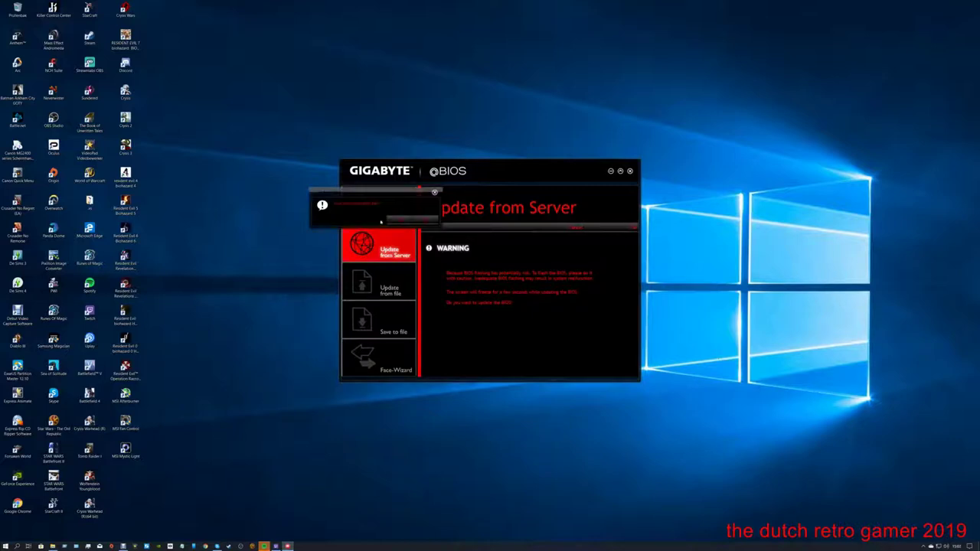
pyautogui.click(399, 220)
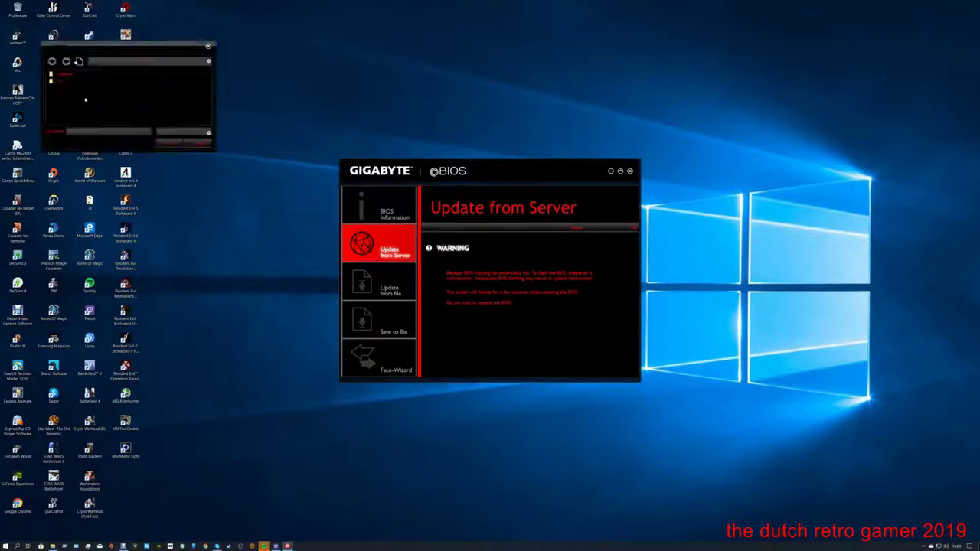
pyautogui.click(167, 142)
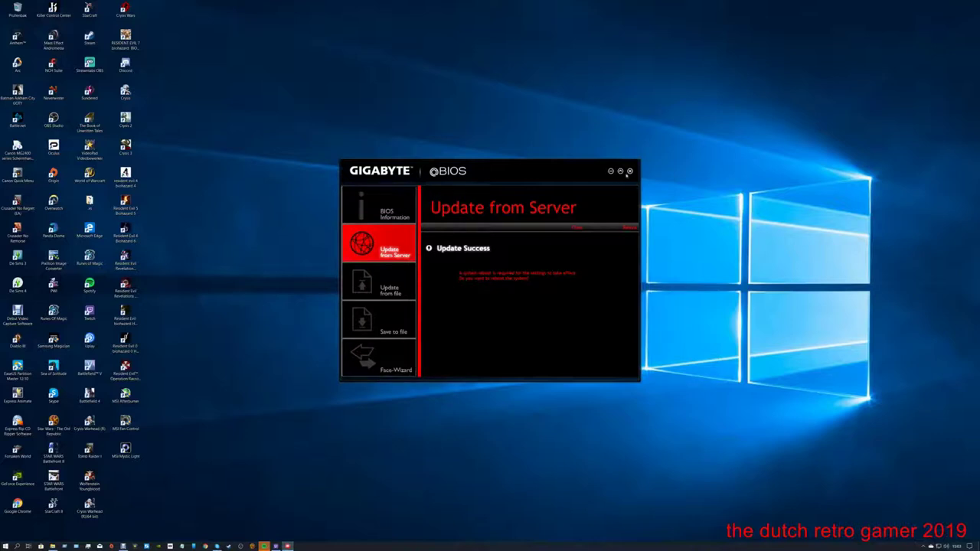
# - Start uploading a new BIOS post image in Face-Wizard and browse to the root of the system drive
pyautogui.click(365, 360)
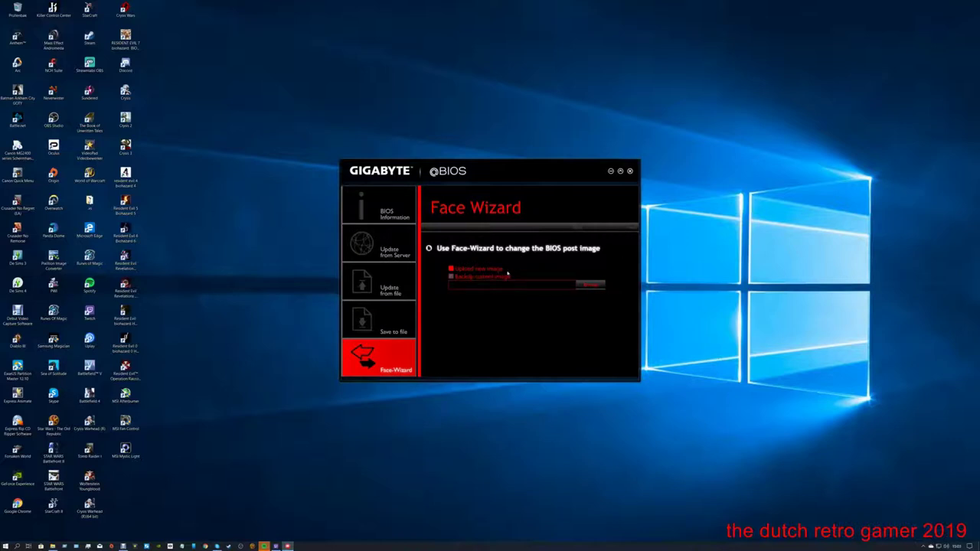
pyautogui.click(590, 284)
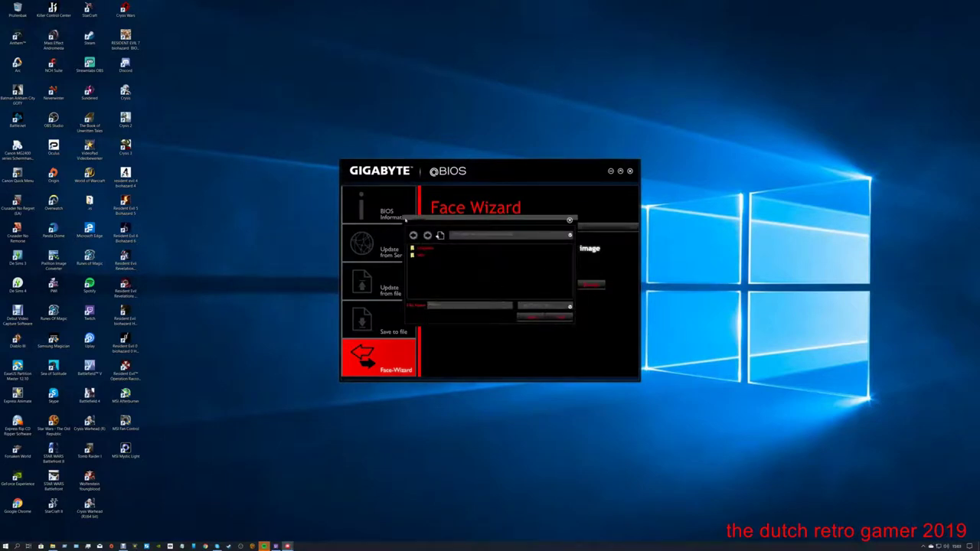
pyautogui.click(440, 235)
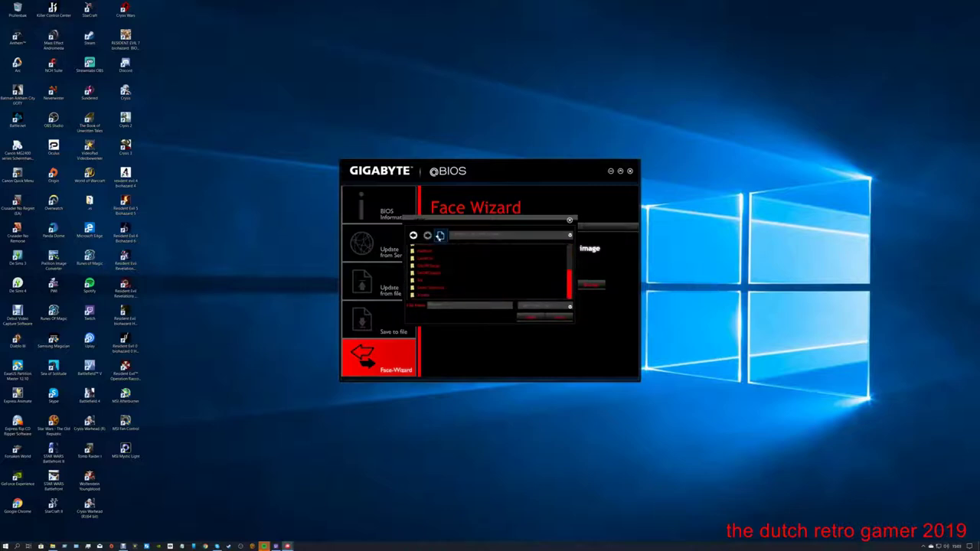
pyautogui.click(413, 235)
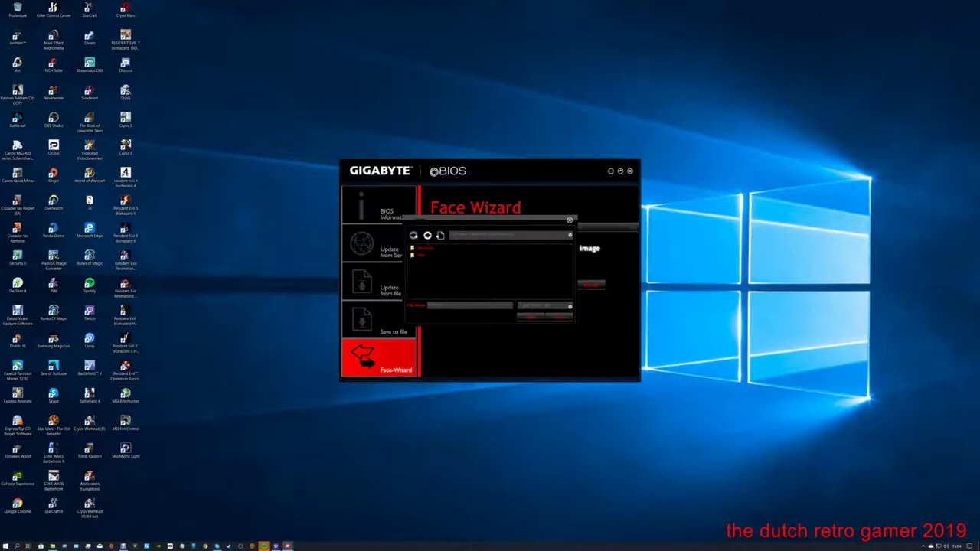
pyautogui.click(570, 235)
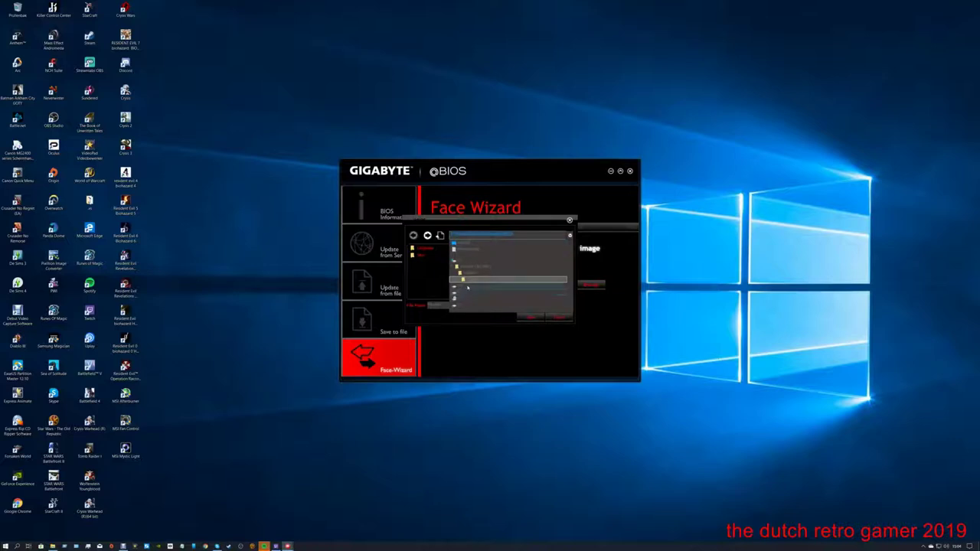
pyautogui.click(460, 261)
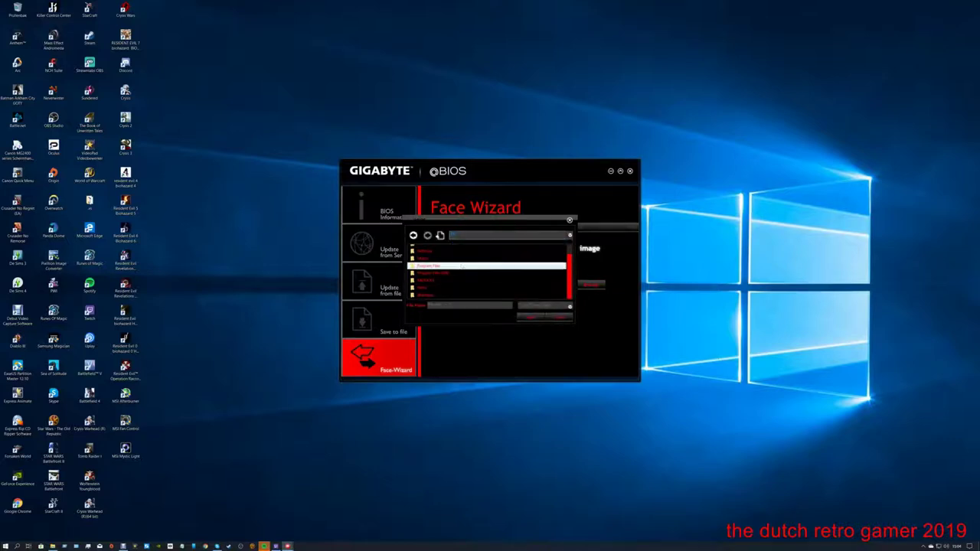
# - Load the last JPG picture in the personal user folder, showing the nun's face, as the new BIOS post image
pyautogui.scroll(3, 458, 264)
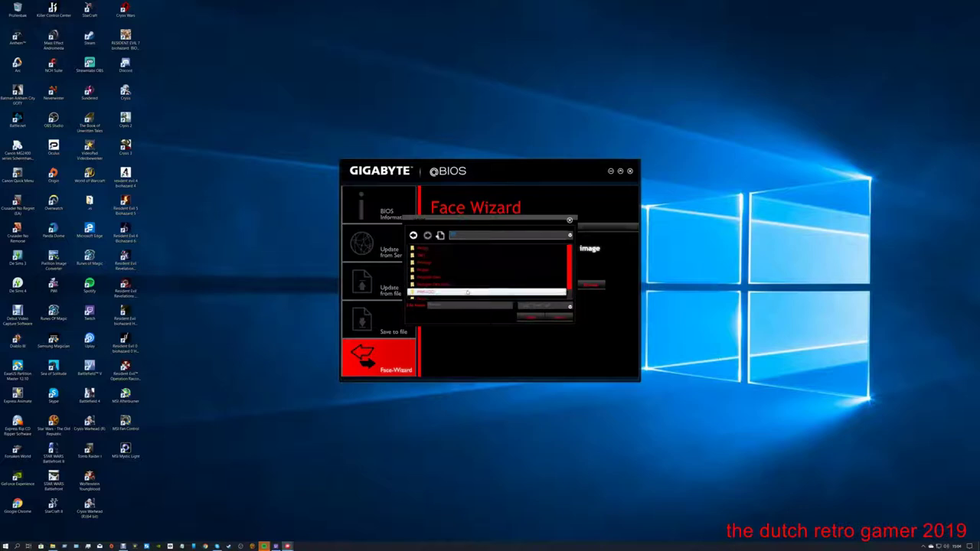
pyautogui.scroll(-2, 457, 274)
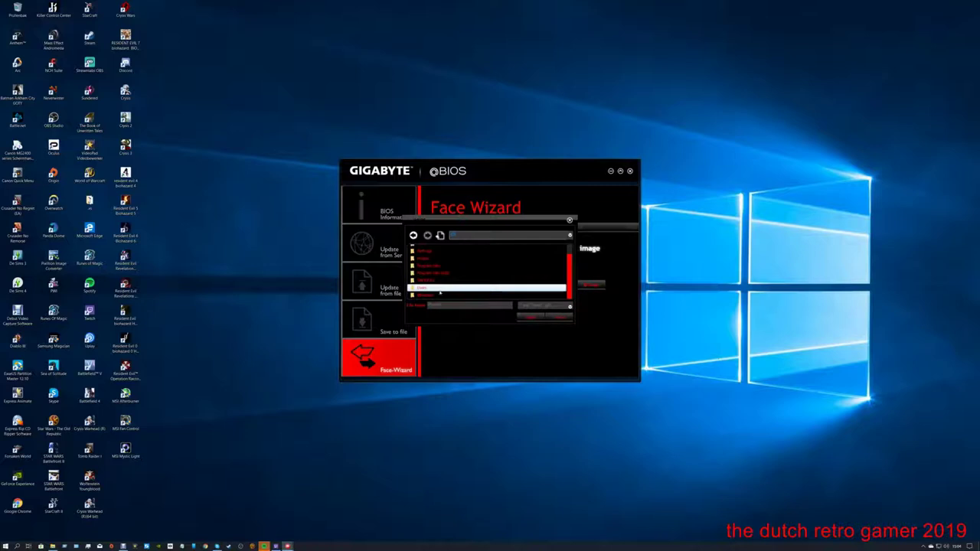
pyautogui.doubleClick(434, 292)
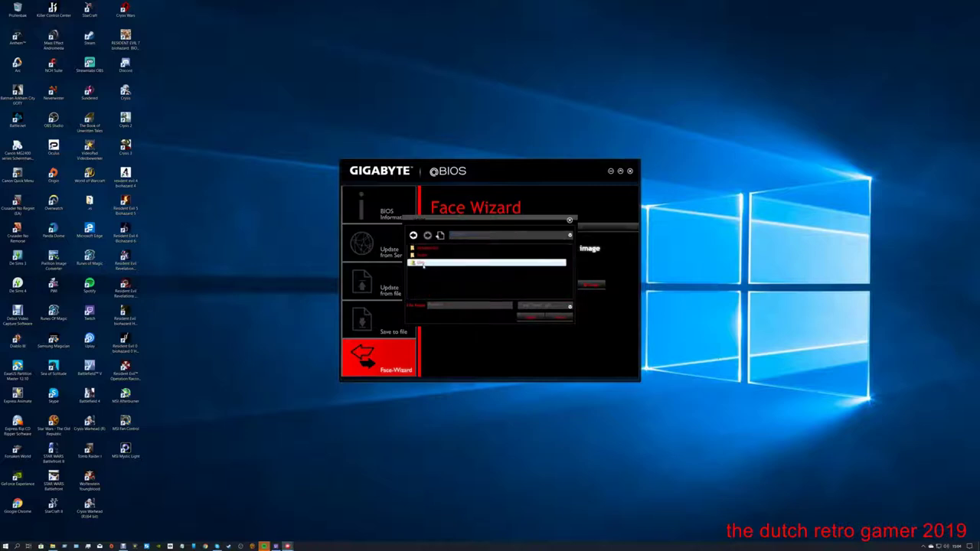
pyautogui.doubleClick(445, 255)
pyautogui.scroll(-3, 442, 255)
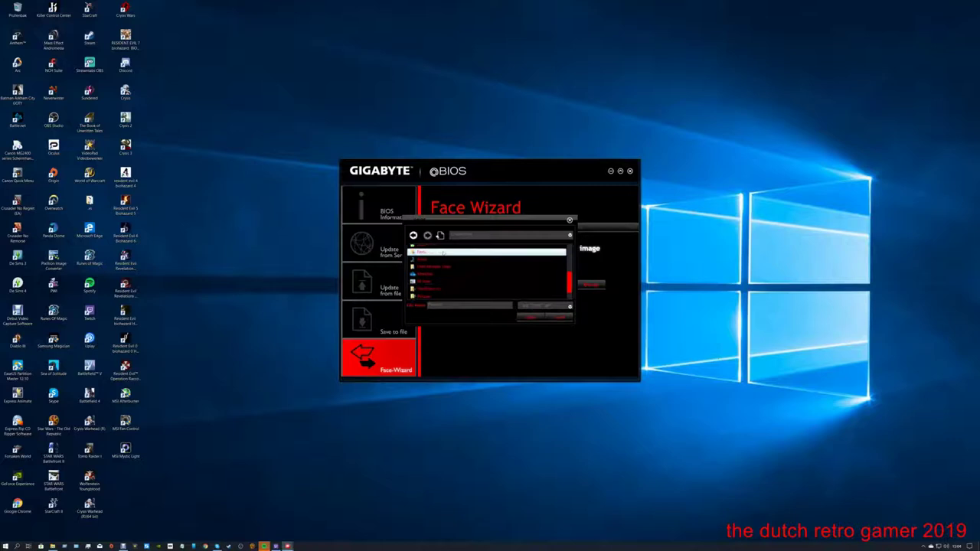
pyautogui.scroll(-2, 443, 268)
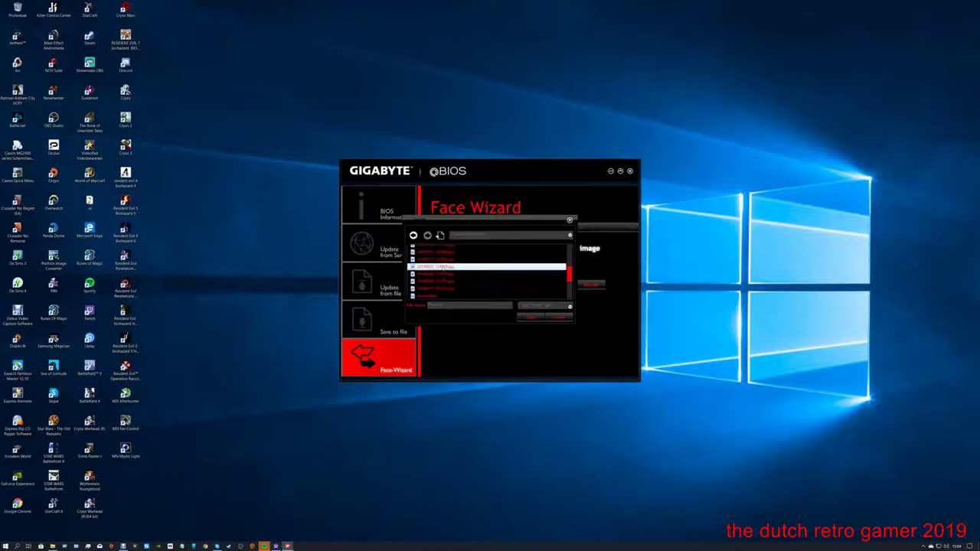
pyautogui.scroll(-3, 444, 266)
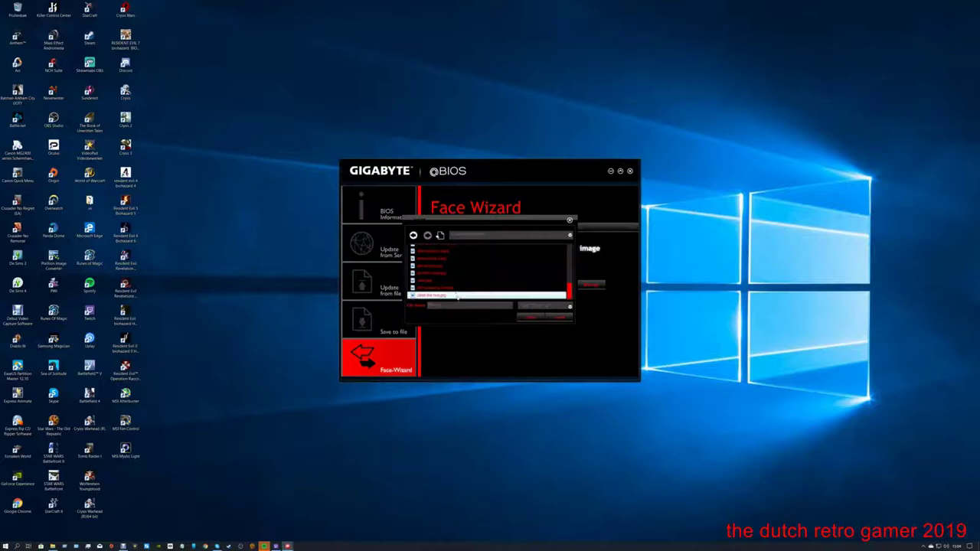
pyautogui.click(546, 298)
pyautogui.click(525, 317)
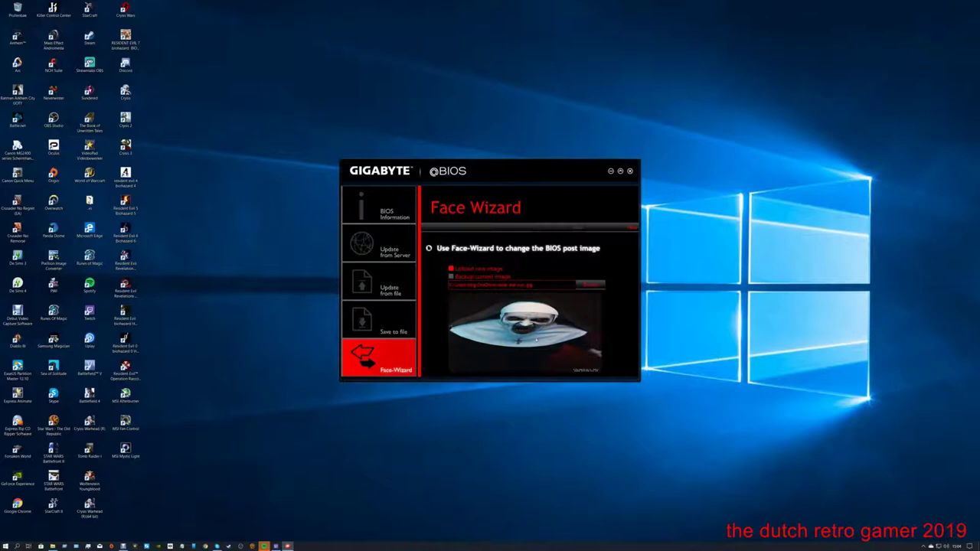
pyautogui.click(631, 228)
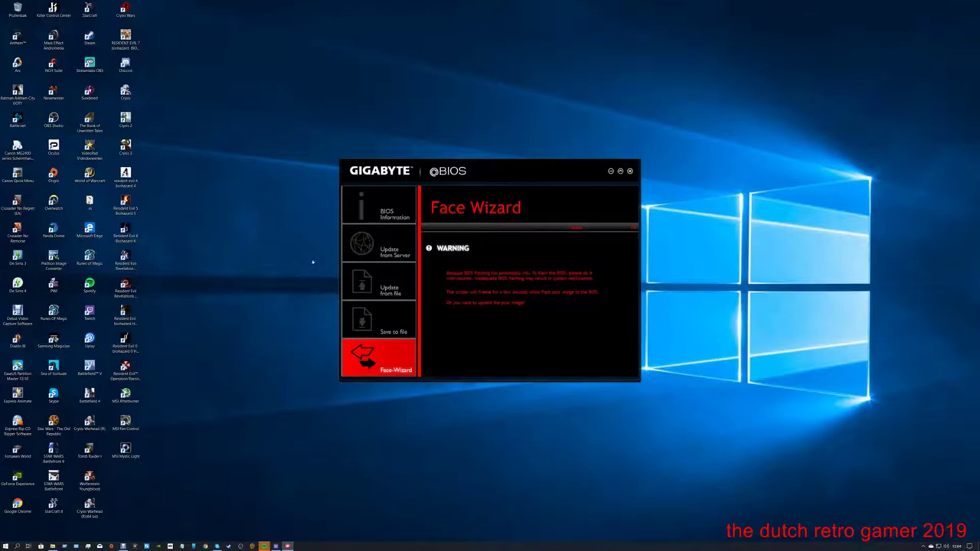
pyautogui.click(630, 227)
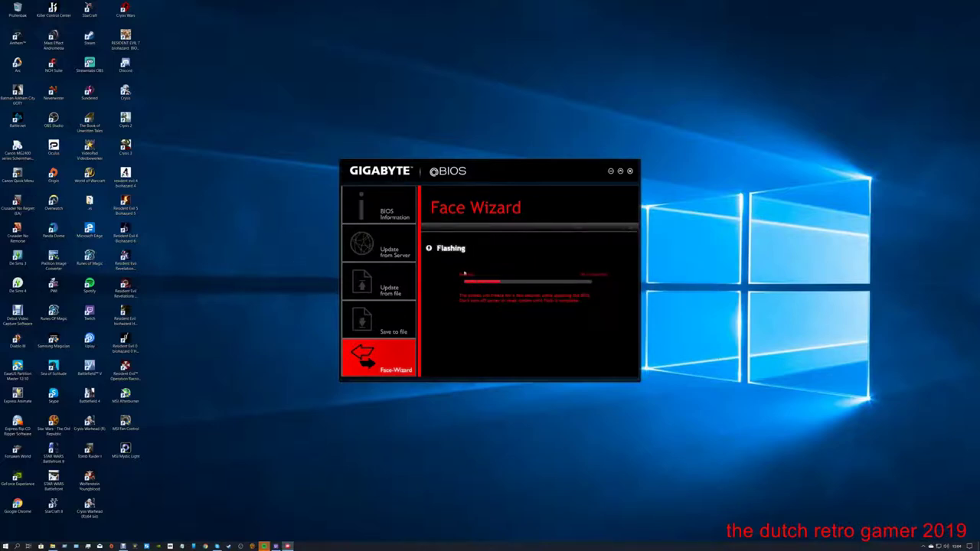
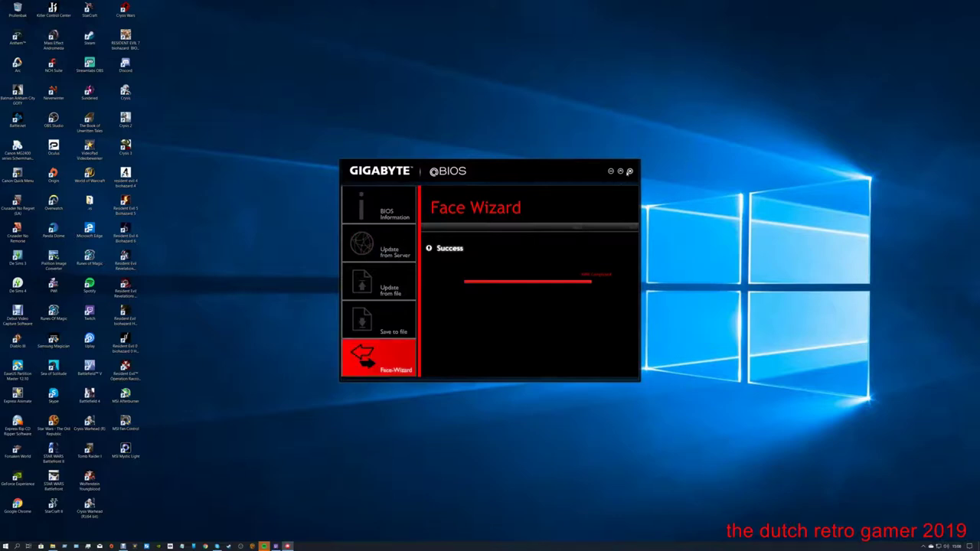
pyautogui.click(630, 171)
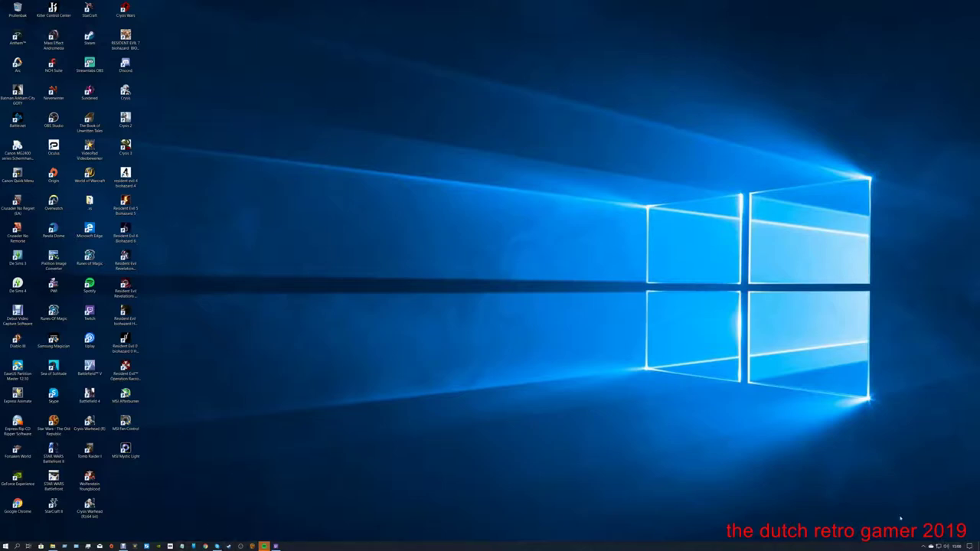
pyautogui.click(922, 546)
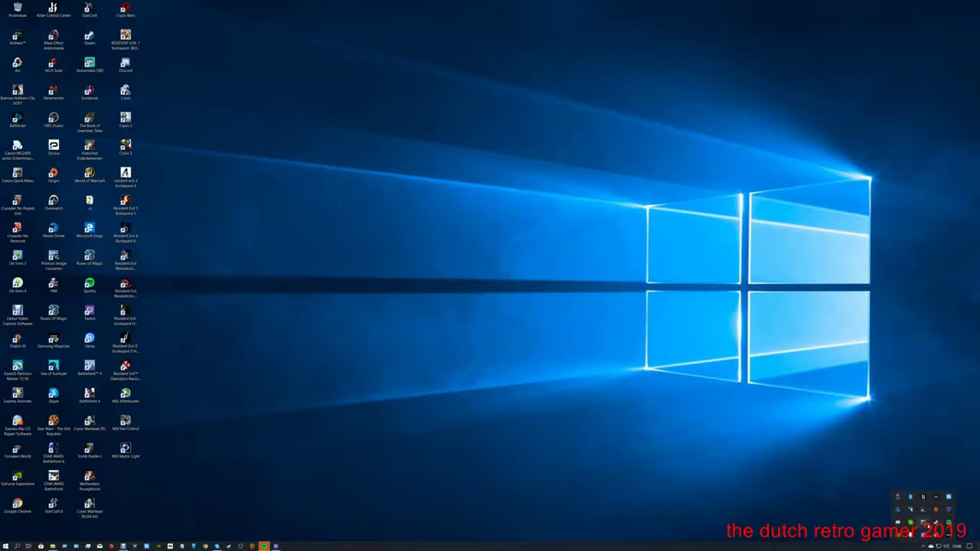
pyautogui.rightClick(936, 523)
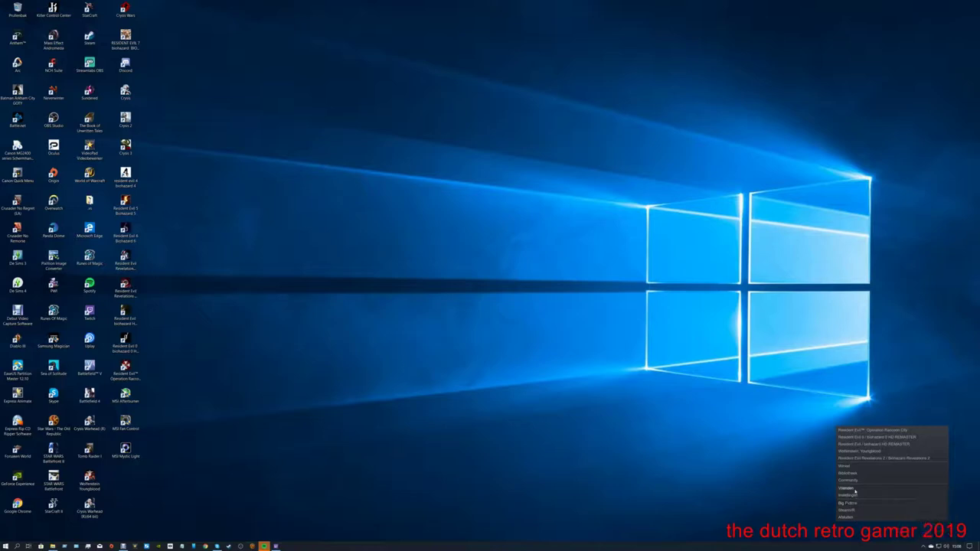
pyautogui.click(849, 496)
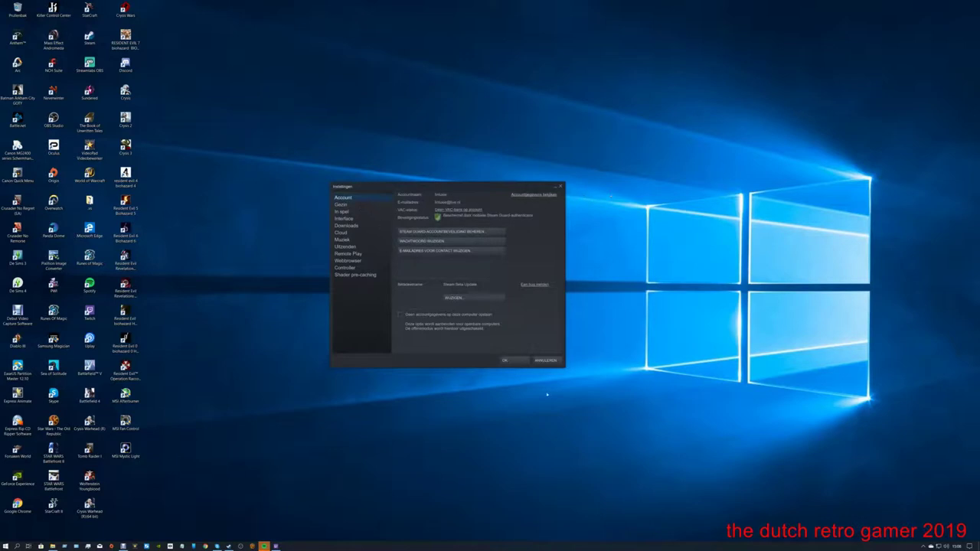
pyautogui.click(546, 360)
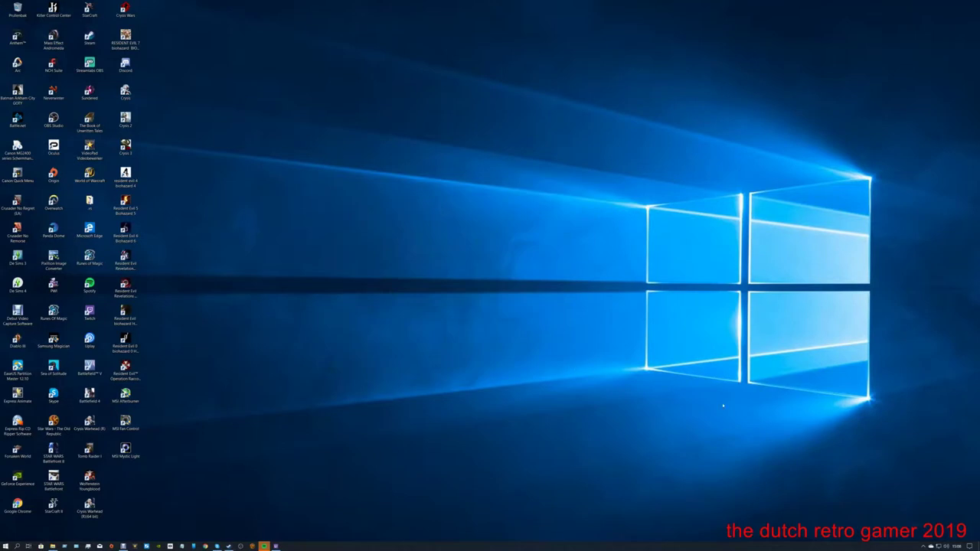
pyautogui.click(923, 546)
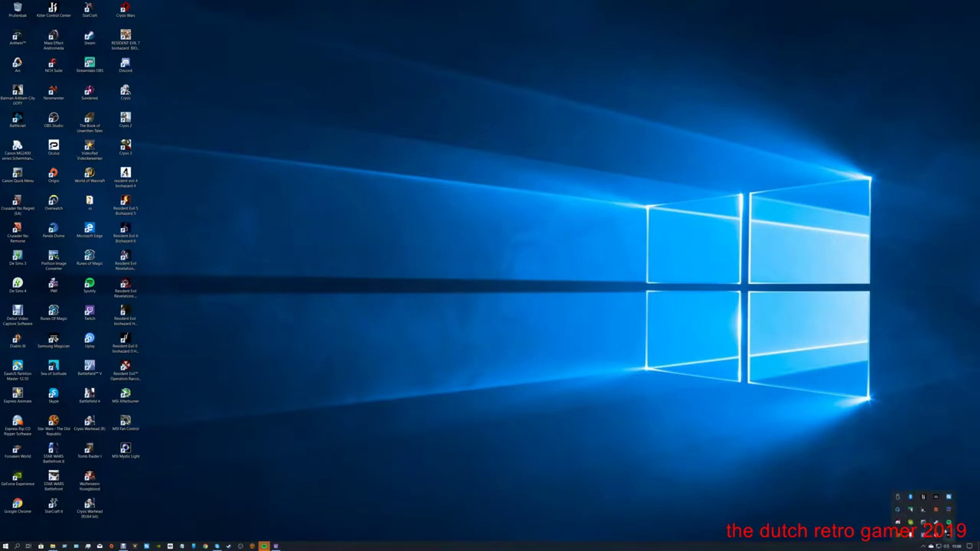
pyautogui.click(936, 522)
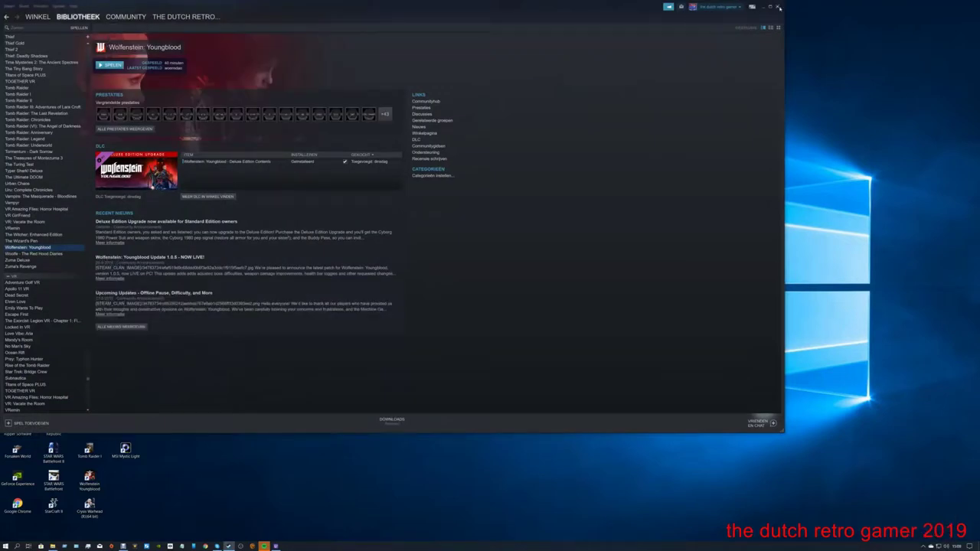
pyautogui.click(779, 7)
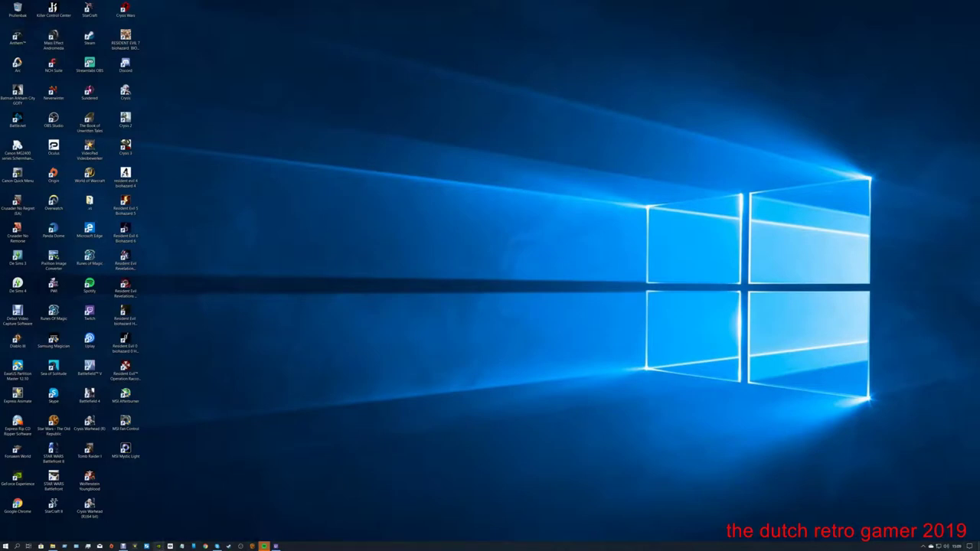
# - Switch to GeForce Experience, dismiss the release highlights, review the general settings with the system information and features, and close the program
pyautogui.click(158, 546)
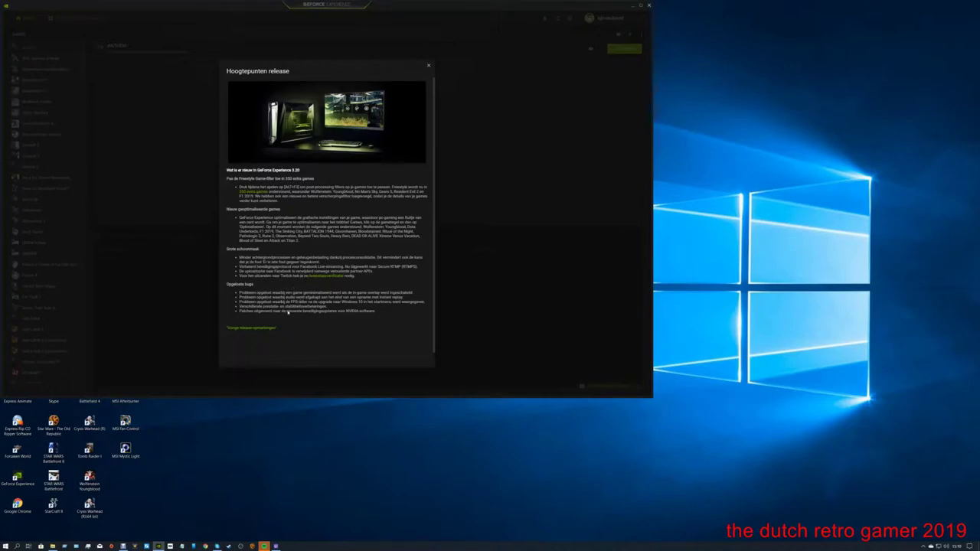
pyautogui.click(429, 68)
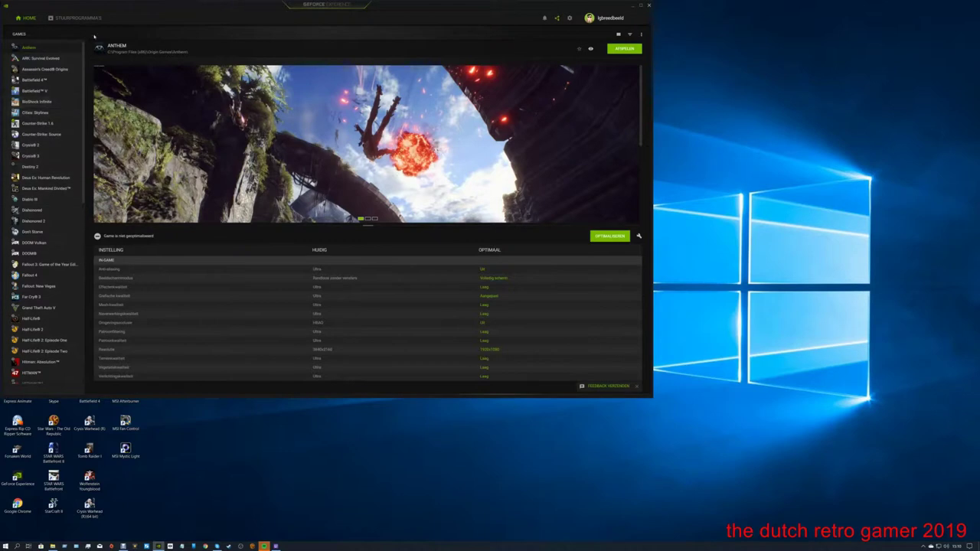
pyautogui.click(570, 18)
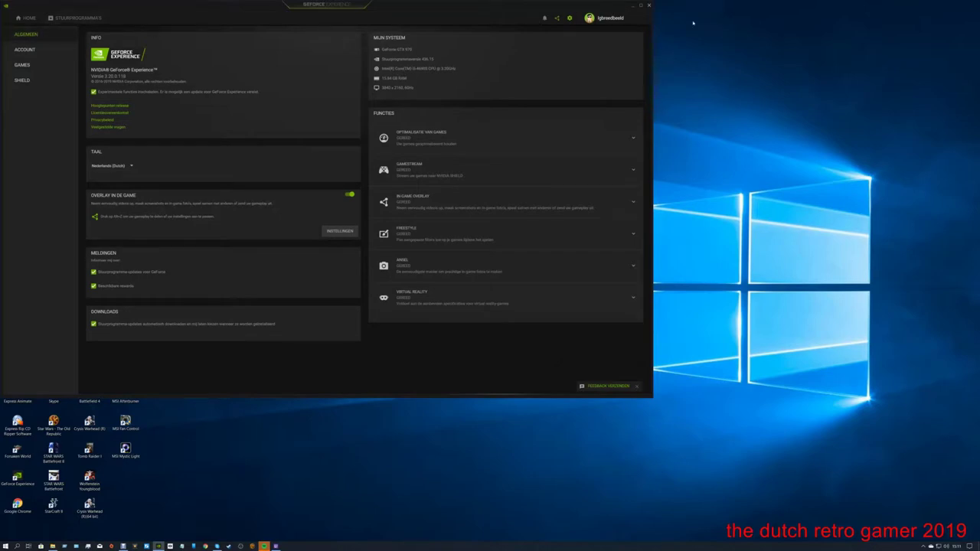
pyautogui.click(649, 5)
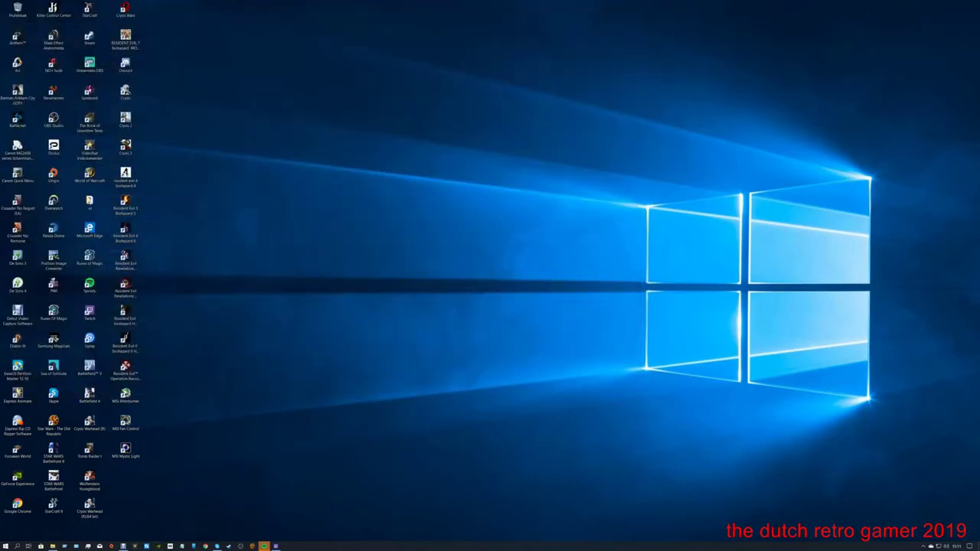
# - Switch to the Steam library and view the pages of Star Trek: Bridge Crew and Prey: Typhon Hunter in the VR category
pyautogui.click(228, 547)
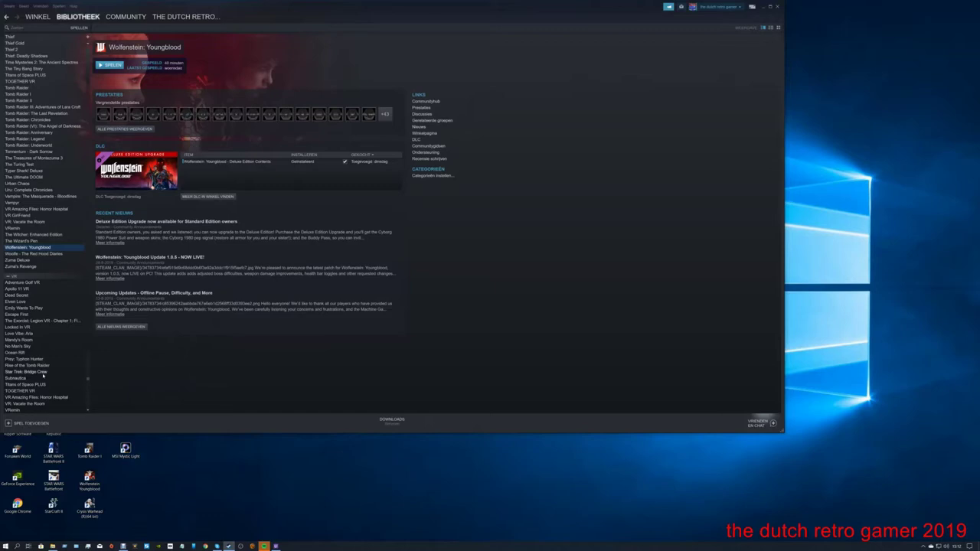
pyautogui.click(42, 372)
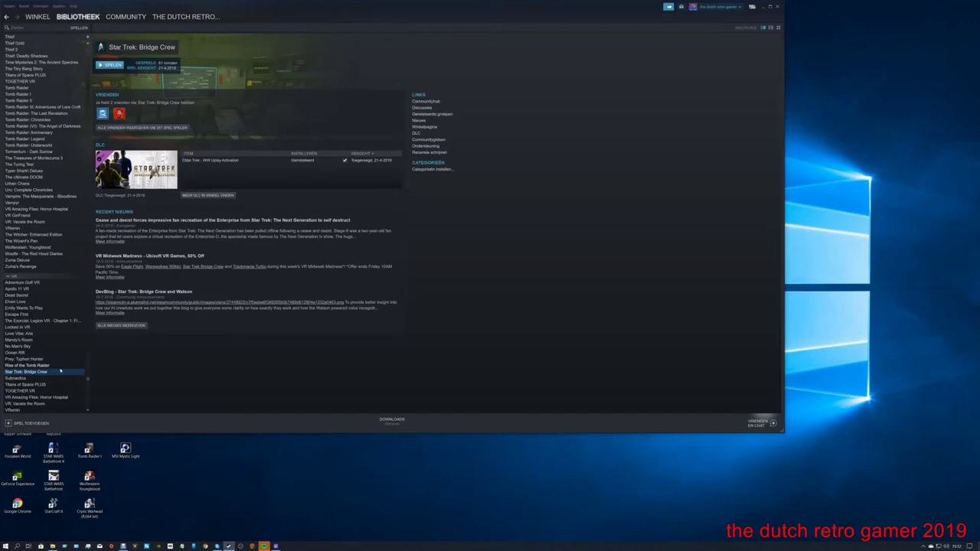
pyautogui.click(22, 359)
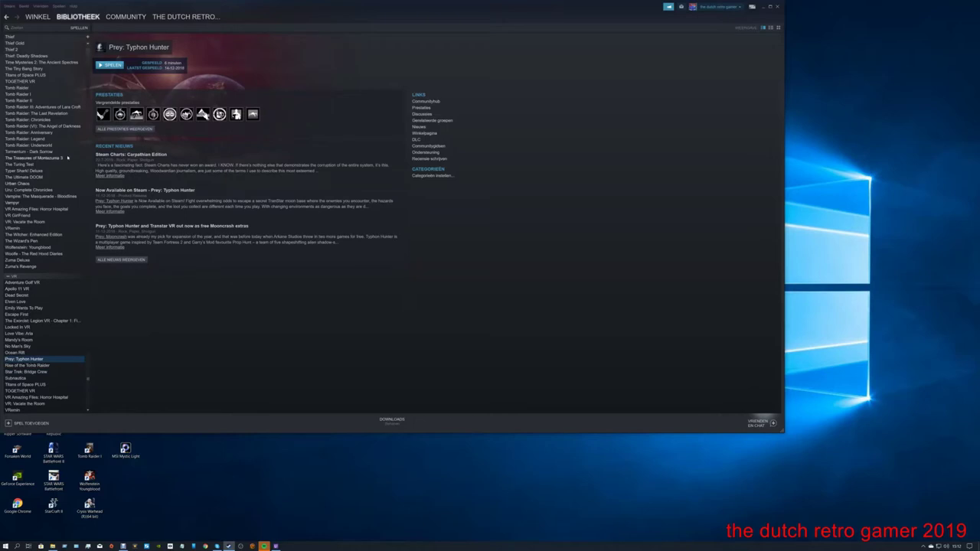
# - Find RESIDENT EVIL 7 biohazard among the library's games and view its page
pyautogui.scroll(1, 60, 183)
pyautogui.scroll(10, 61, 183)
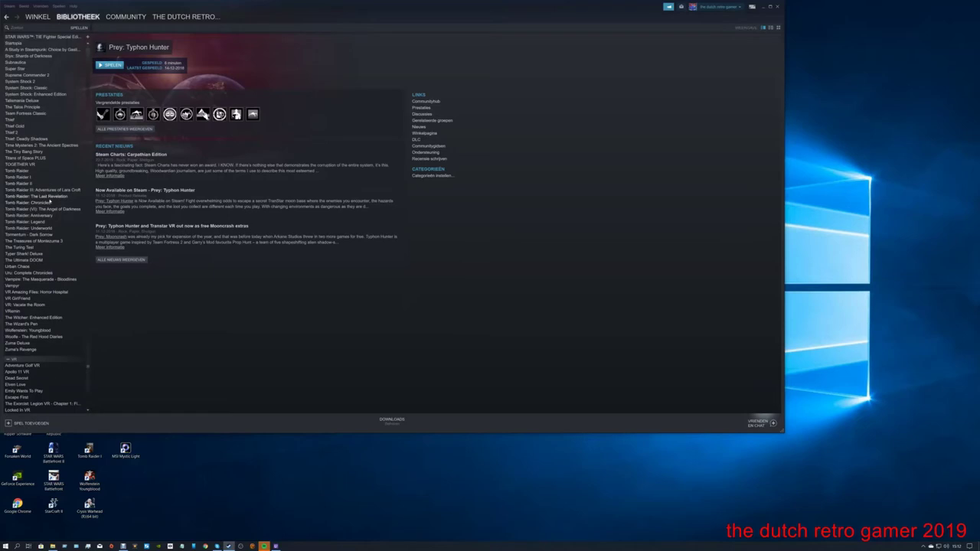
pyautogui.scroll(6, 48, 203)
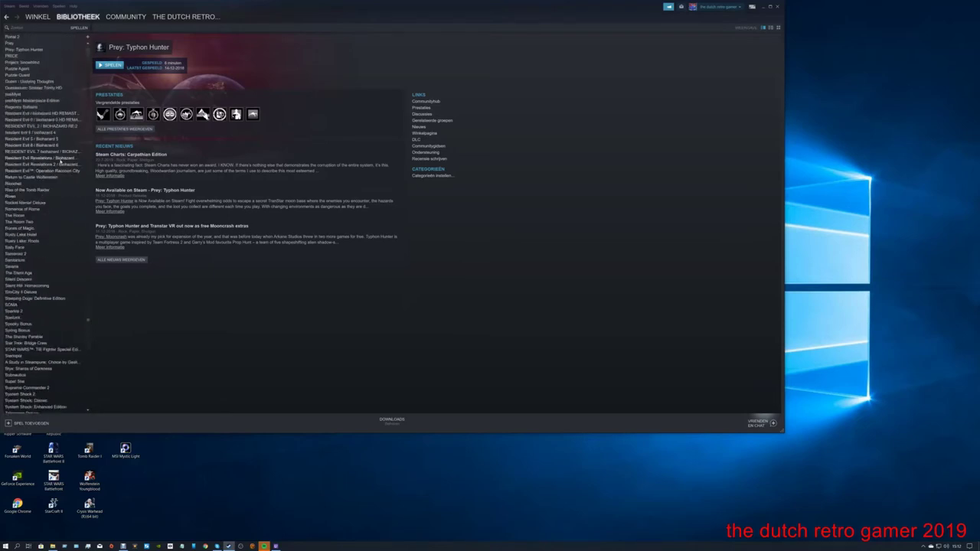
pyautogui.click(38, 152)
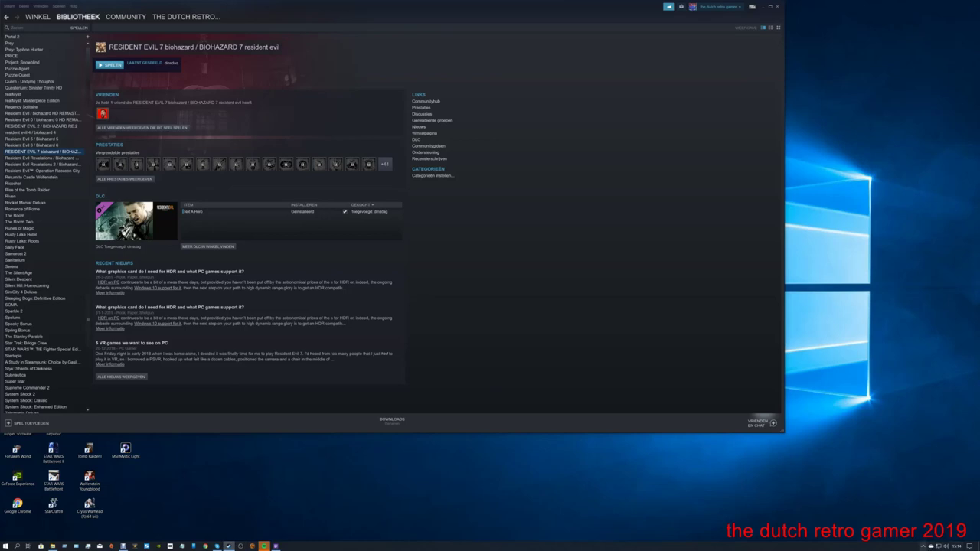
# - Switch to the Debut Professional screen recorder running in the background
pyautogui.click(924, 547)
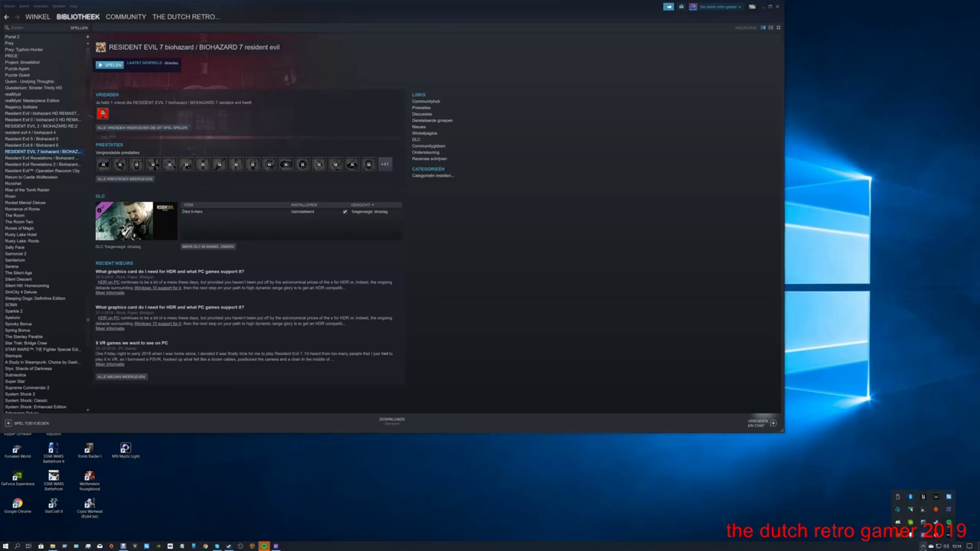
pyautogui.click(950, 509)
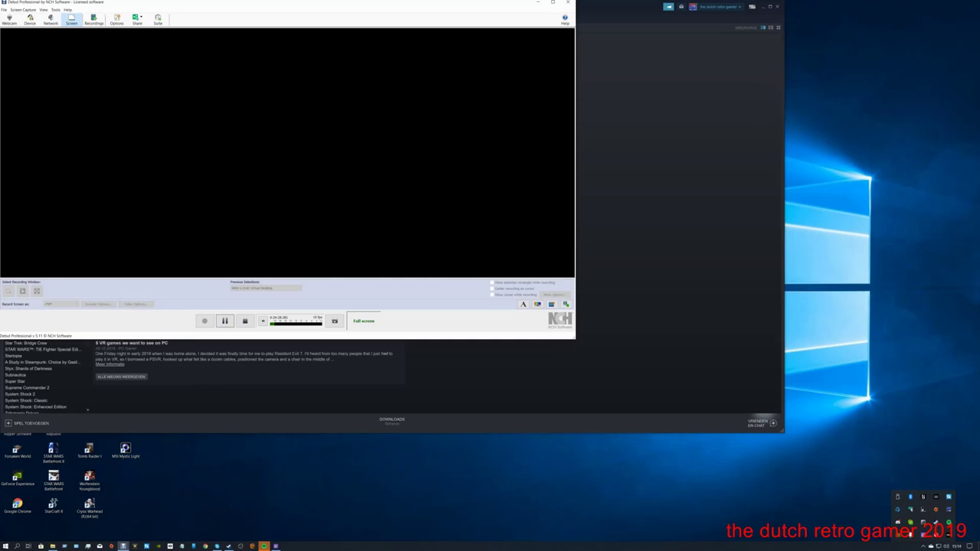